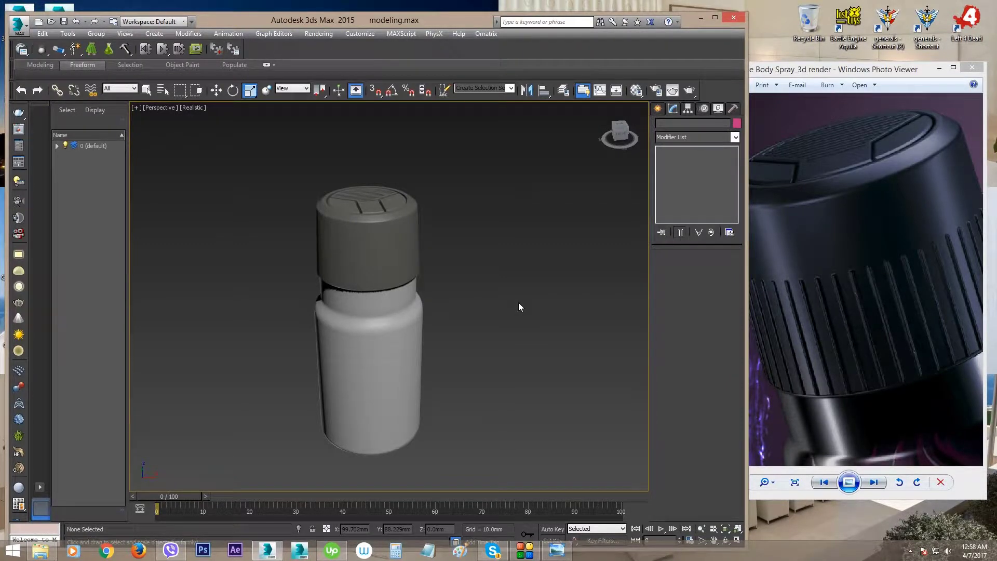
Examine the lid in the reference render and compare it with the modelled lid on the bottle
left_click(906, 283)
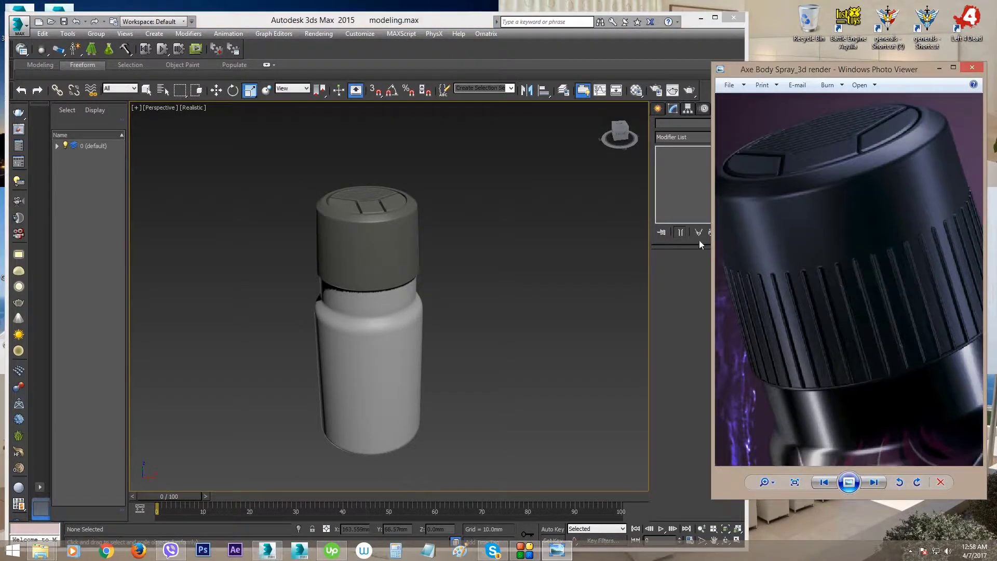
left_click(388, 211)
middle_click_drag(395, 229, 429, 208)
left_click_drag(429, 209, 433, 209)
key("r")
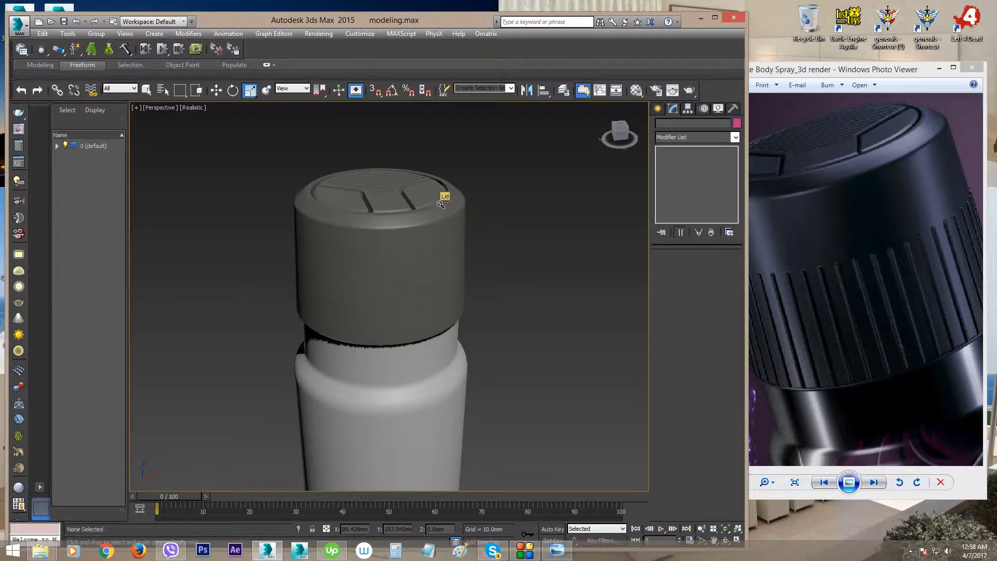
left_click(453, 217)
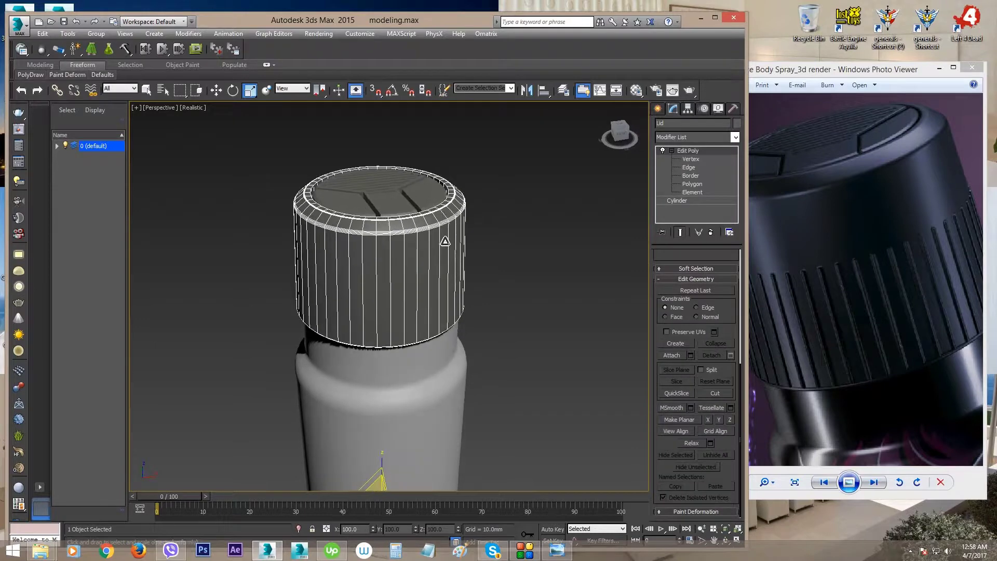
middle_click_drag(454, 217, 457, 200)
scroll(457, 199, "down", 5)
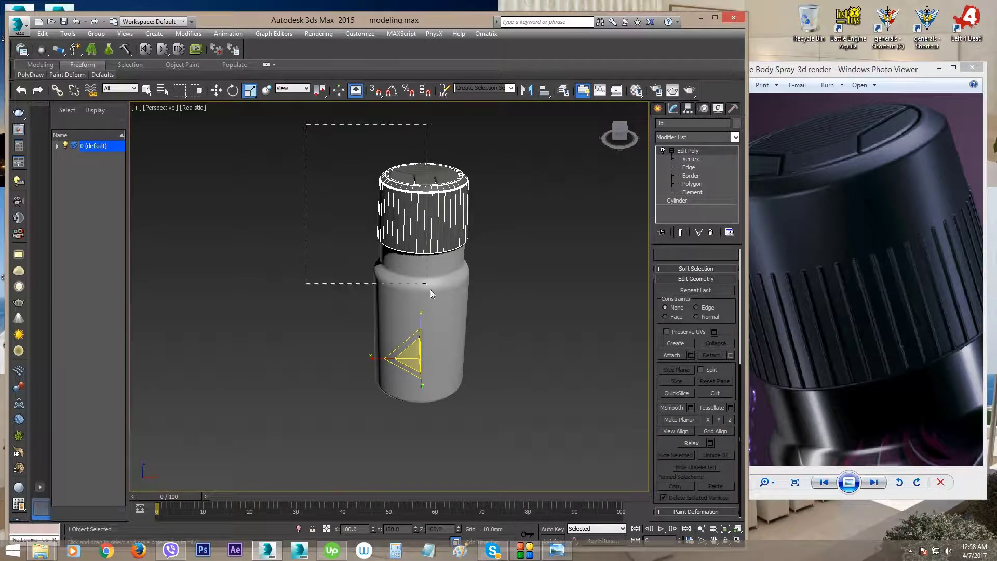
Select all three bottle objects and center each object's pivot on its own geometry
left_click_drag(525, 444, 525, 444)
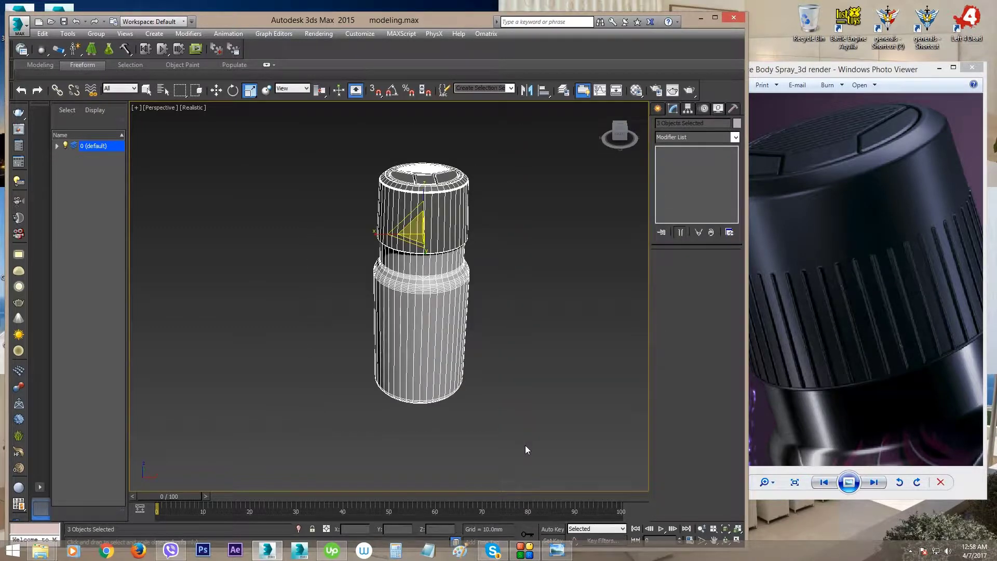
left_click(687, 109)
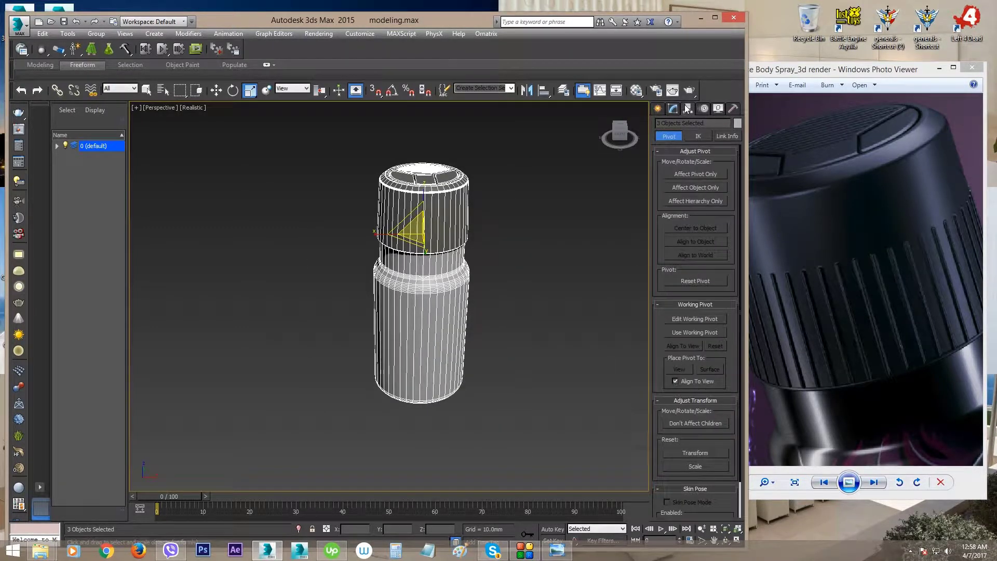
left_click(688, 175)
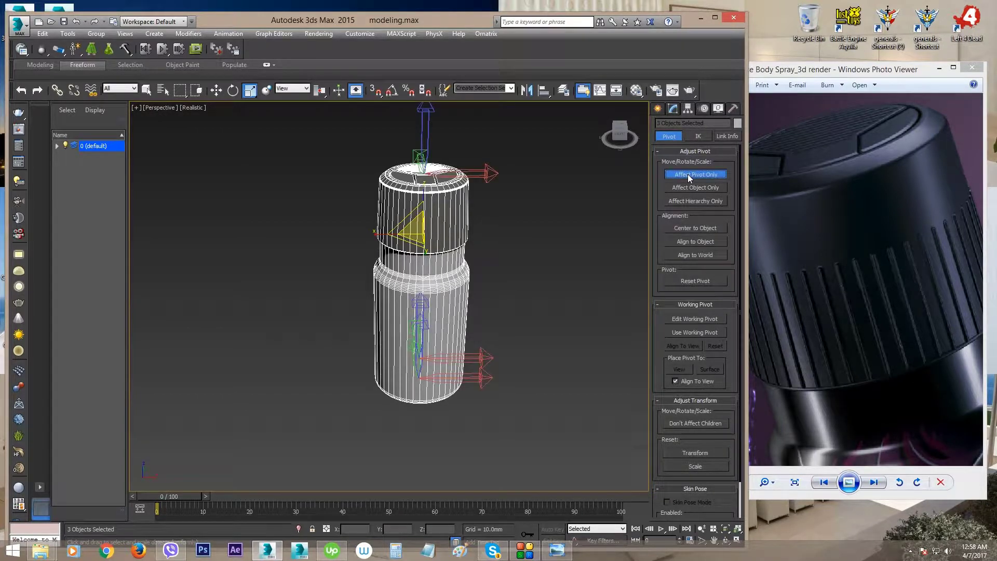
left_click(688, 232)
mouse_move(494, 324)
middle_mouse_down("alt")
mouse_move(506, 302)
mouse_move(496, 317)
middle_mouse_up("alt")
key("alt+z")
scroll(457, 248, "up", 2)
middle_click_drag(457, 247, 368, 254, "alt")
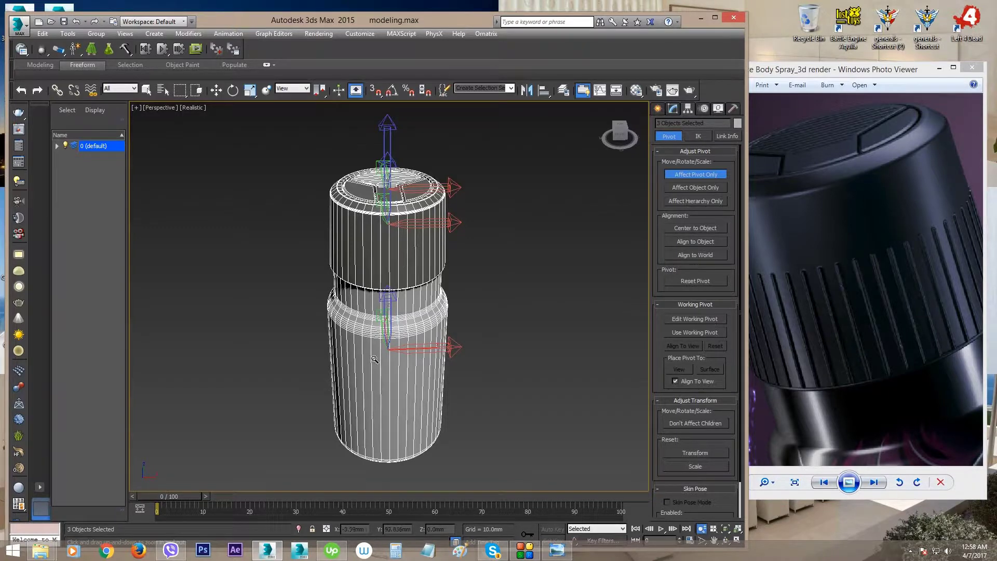
middle_click_drag(372, 359, 394, 327, "alt")
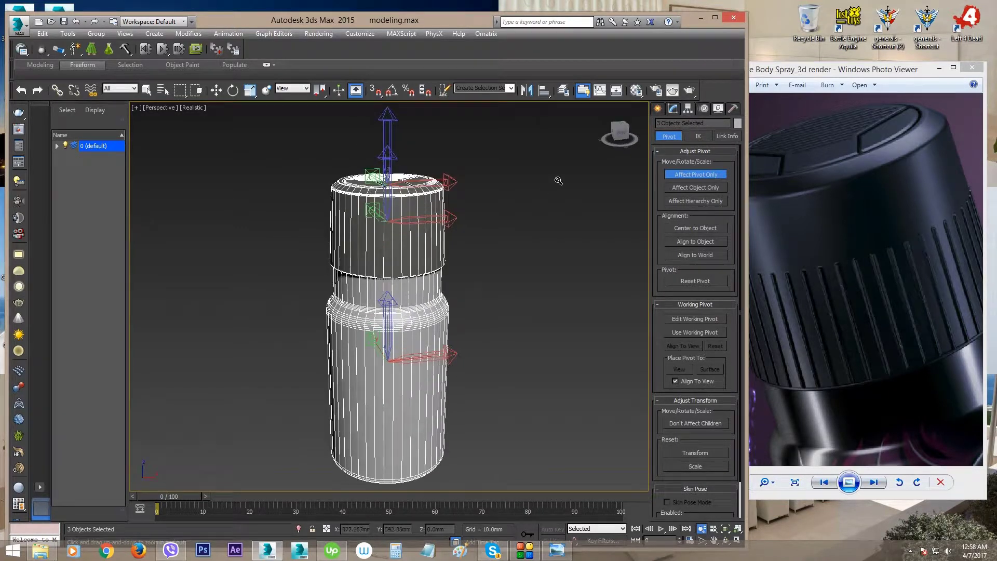
left_click(673, 109)
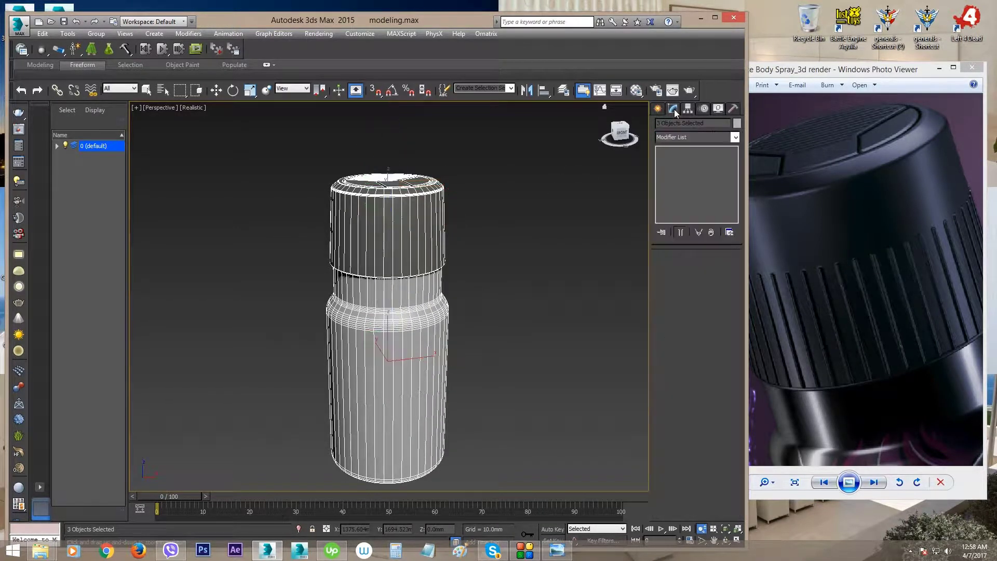
Select one vertical edge on the side wall of the lid at edge sub-object level
middle_click_drag(441, 244, 471, 249, "alt")
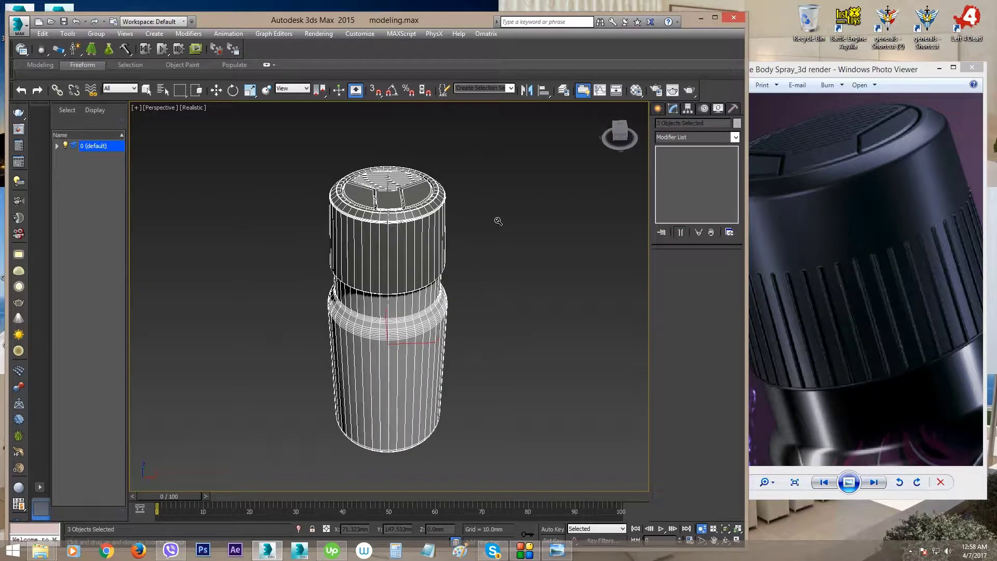
key("r")
left_click_drag(508, 205, 508, 207)
middle_click_drag(493, 217, 461, 259)
scroll(413, 280, "up", 3)
middle_click_drag(413, 281, 396, 258, "alt")
left_click(438, 241)
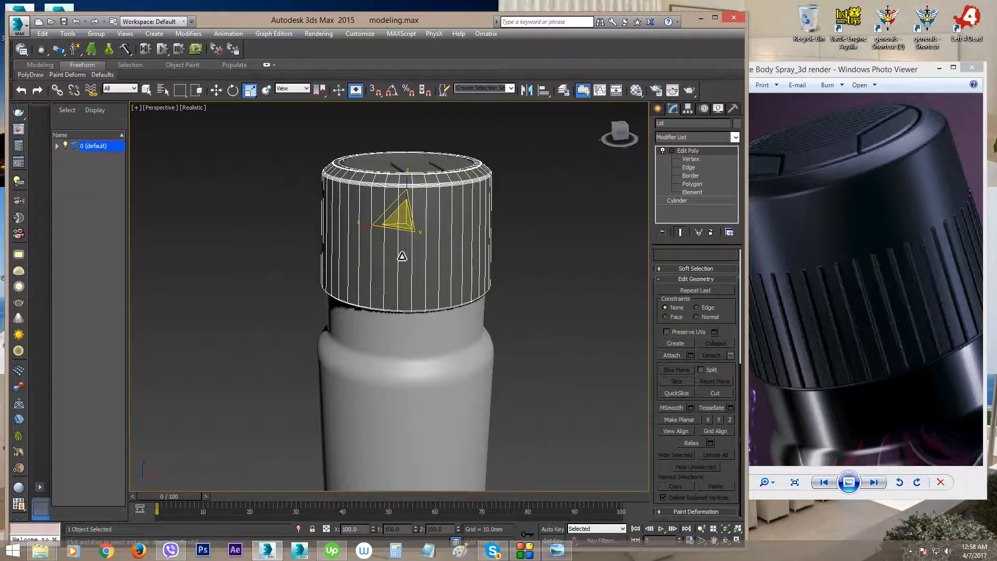
left_click(689, 167)
scroll(436, 249, "up", 3)
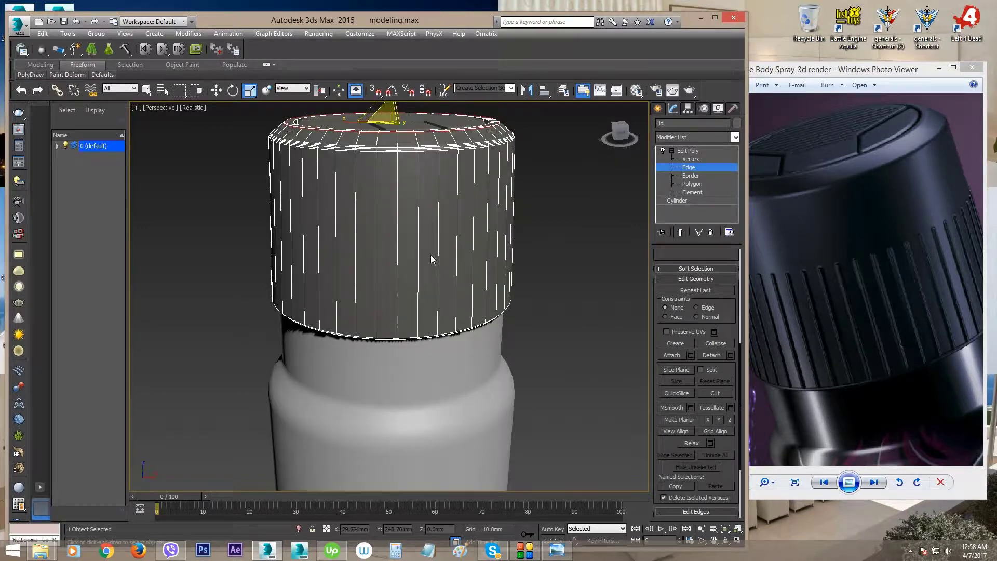
left_click(439, 246)
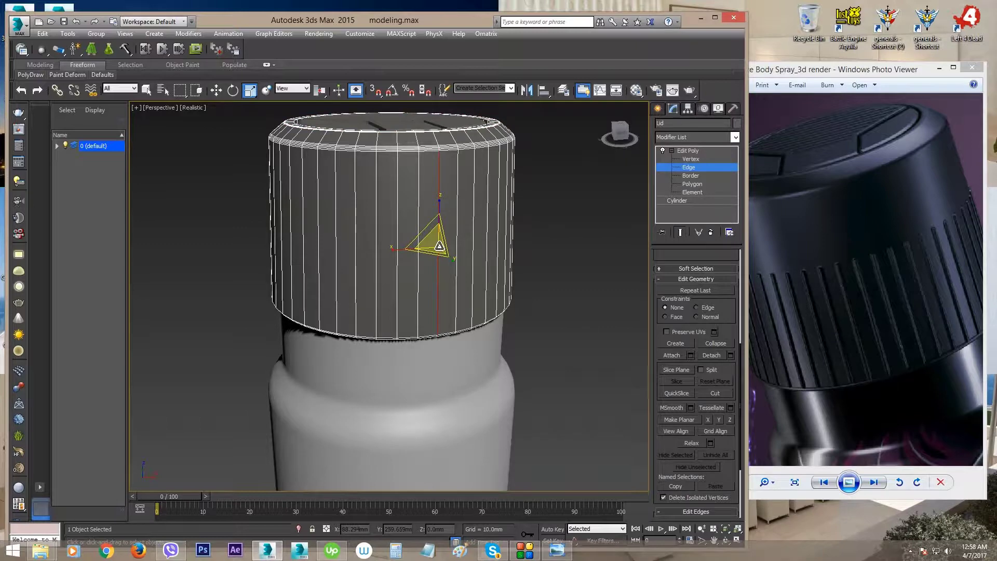
middle_click_drag(489, 287, 484, 288)
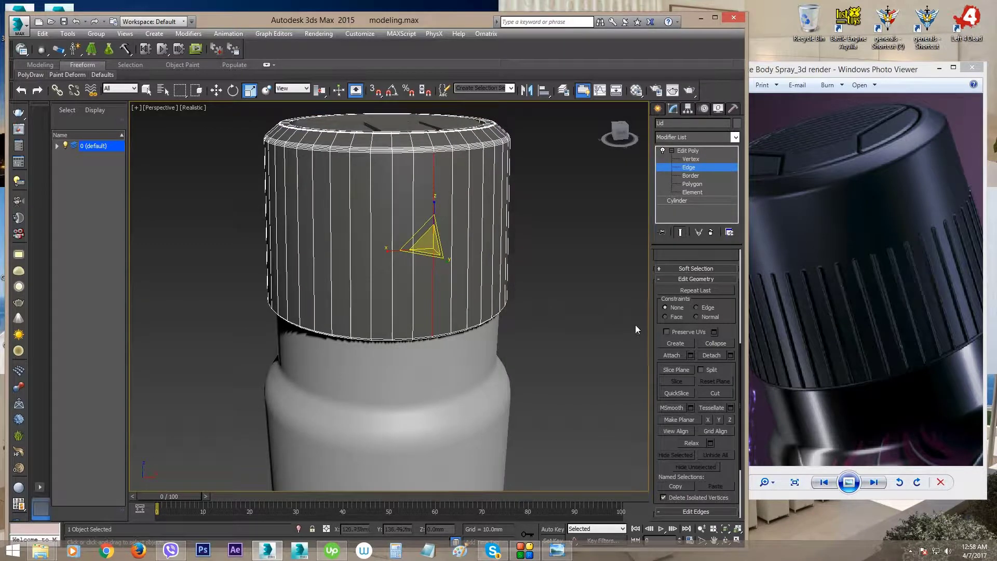
Create a linear shape named Shape001 from the selected lid edge and leave edge sub-object level
scroll(680, 347, "down", 5)
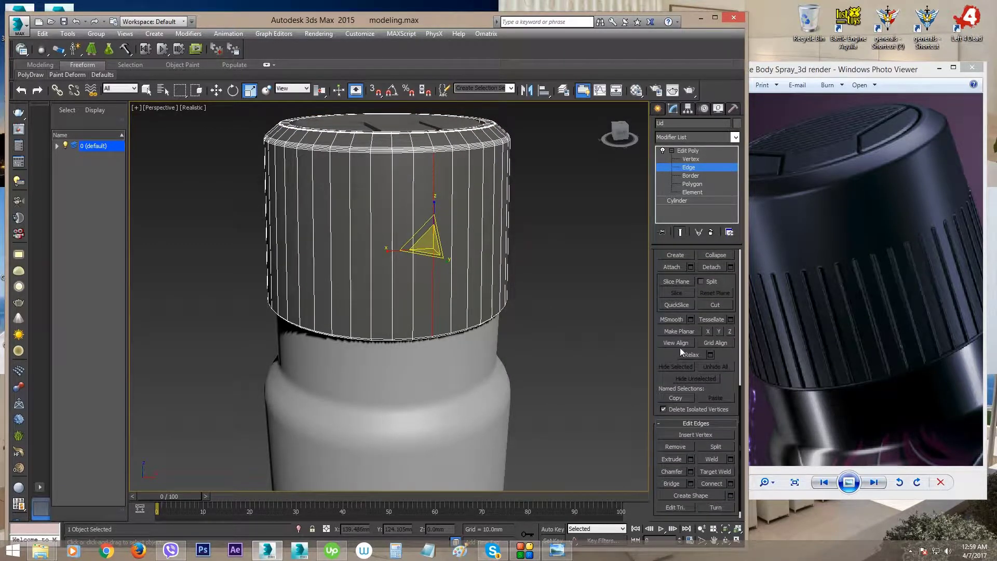
scroll(673, 354, "down", 1)
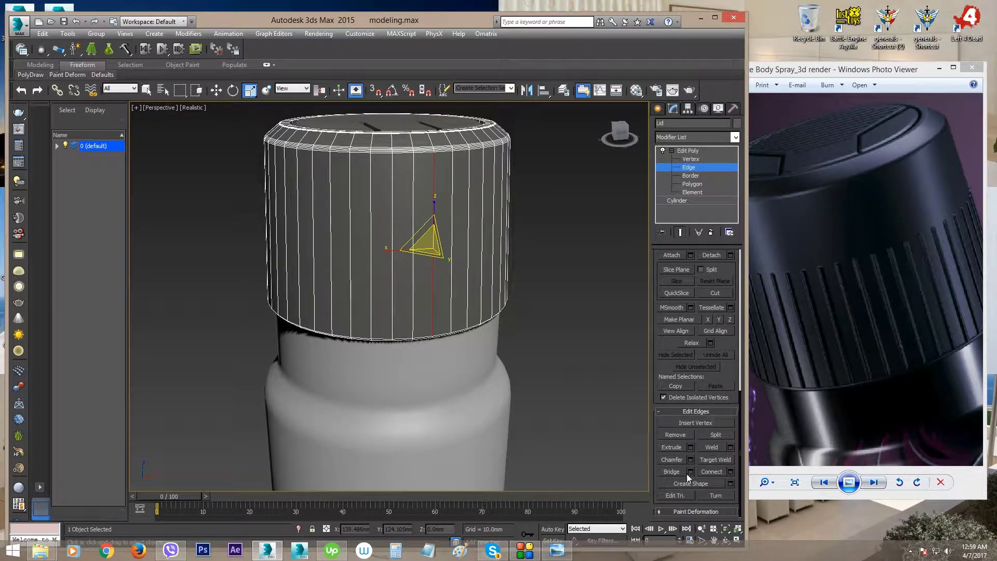
left_click(731, 483)
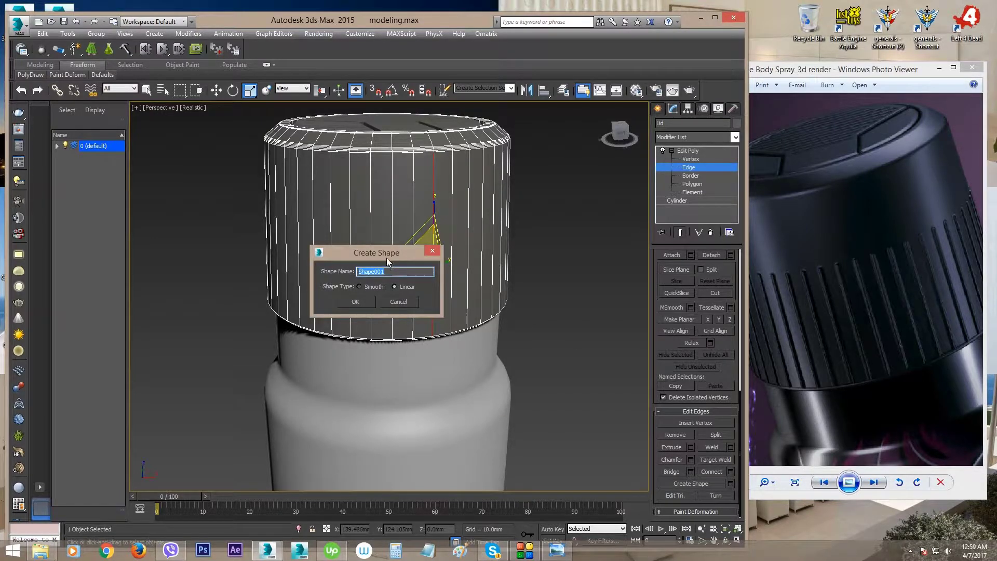
left_click_drag(386, 257, 588, 284)
left_click(604, 317)
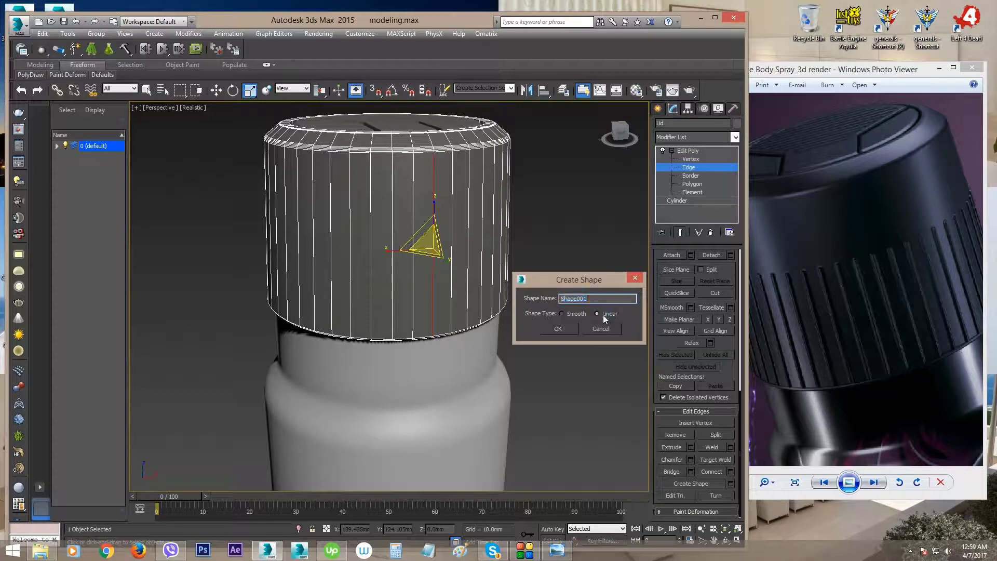
left_click(604, 316)
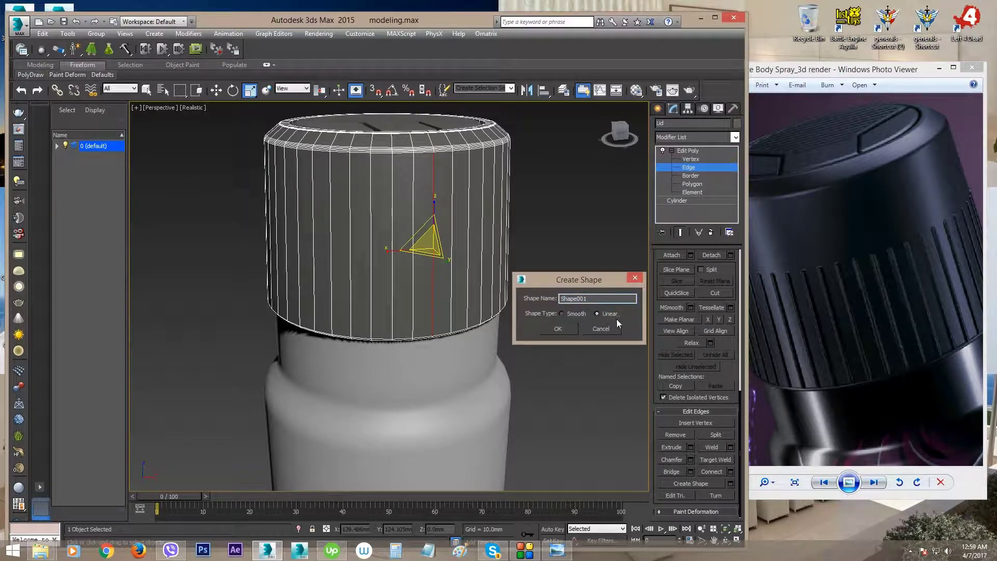
left_click(557, 329)
middle_click_drag(543, 329, 580, 326, "alt")
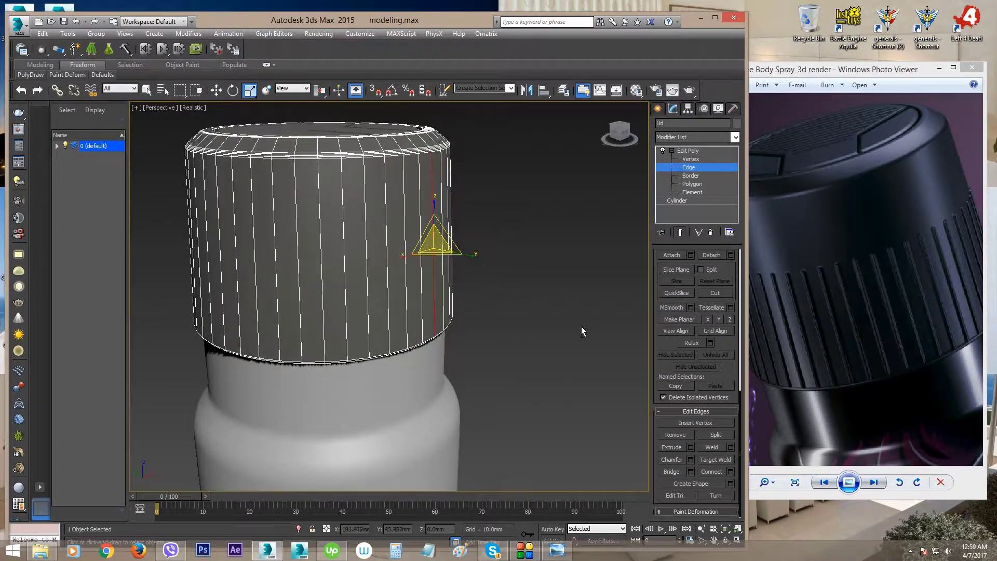
left_click(702, 167)
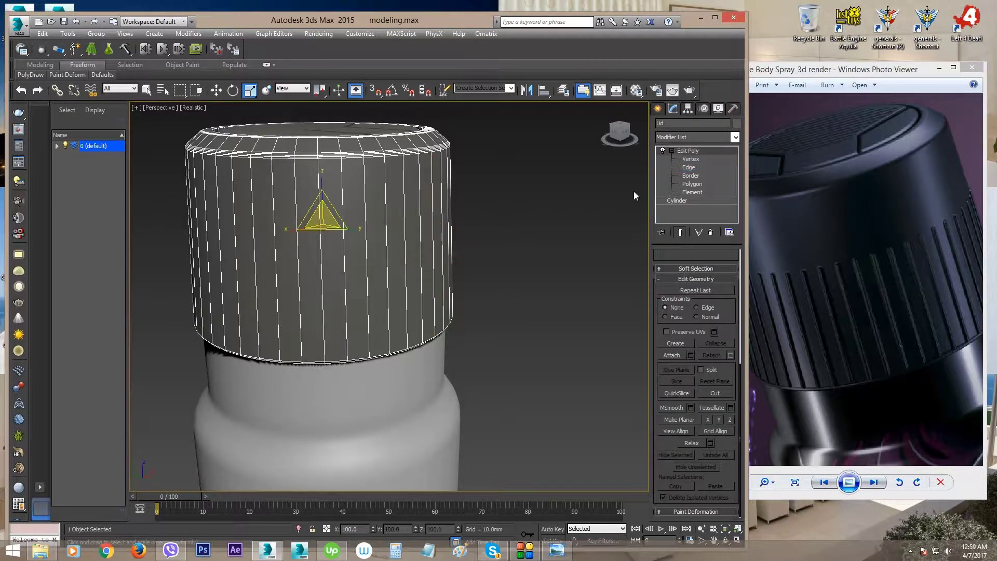
Move the lid aside along the Y axis to expose the extracted spline, and undo the move
middle_click_drag(464, 282, 490, 306)
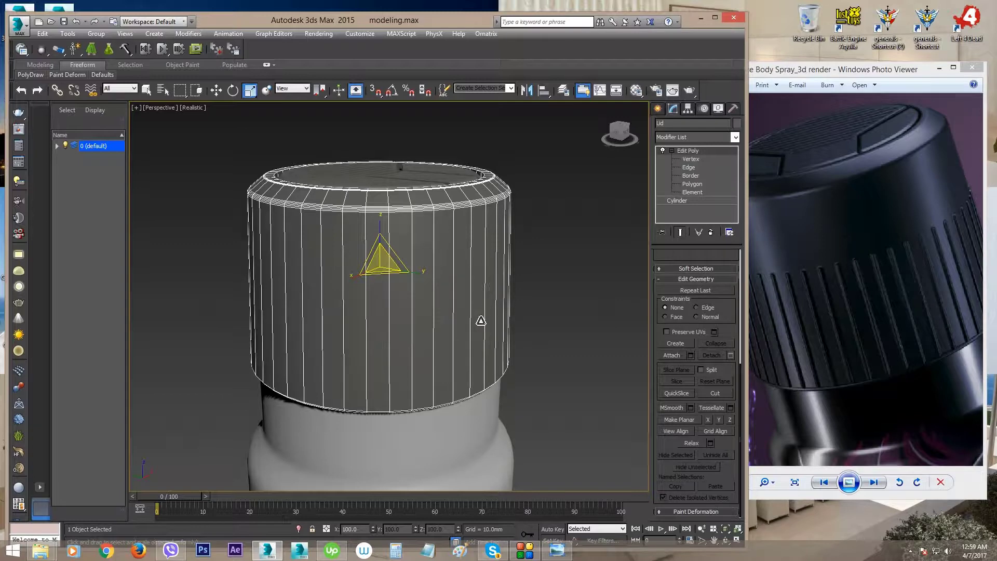
middle_click_drag(478, 322, 488, 327, "alt")
key("w")
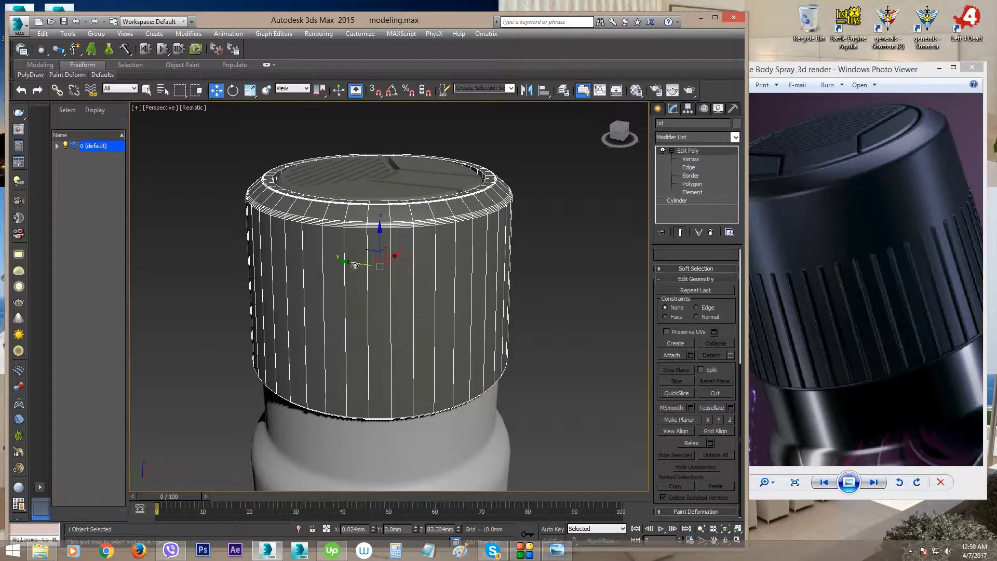
left_click_drag(354, 265, 341, 264)
middle_click_drag(464, 303, 470, 296, "alt")
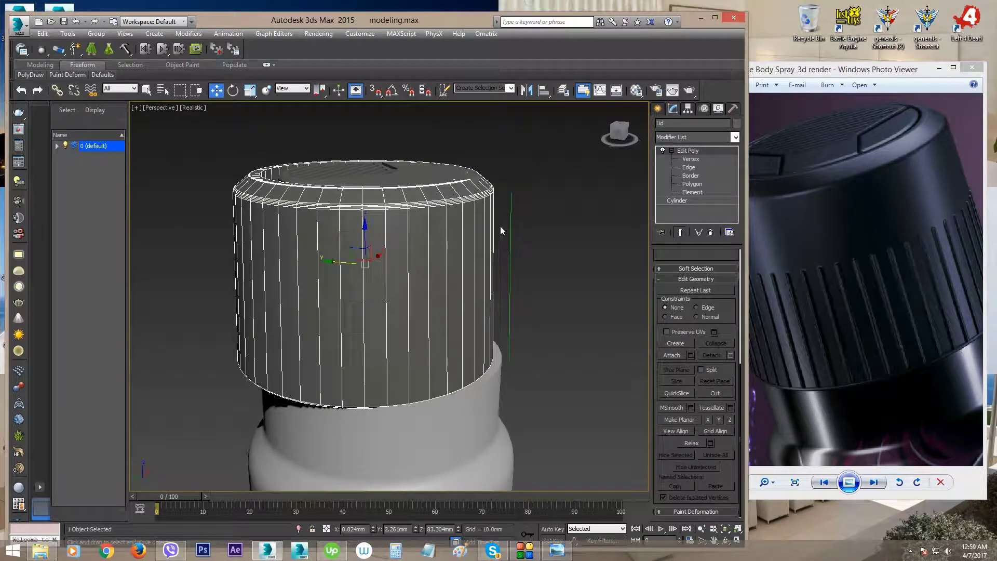
key("ctrl+z")
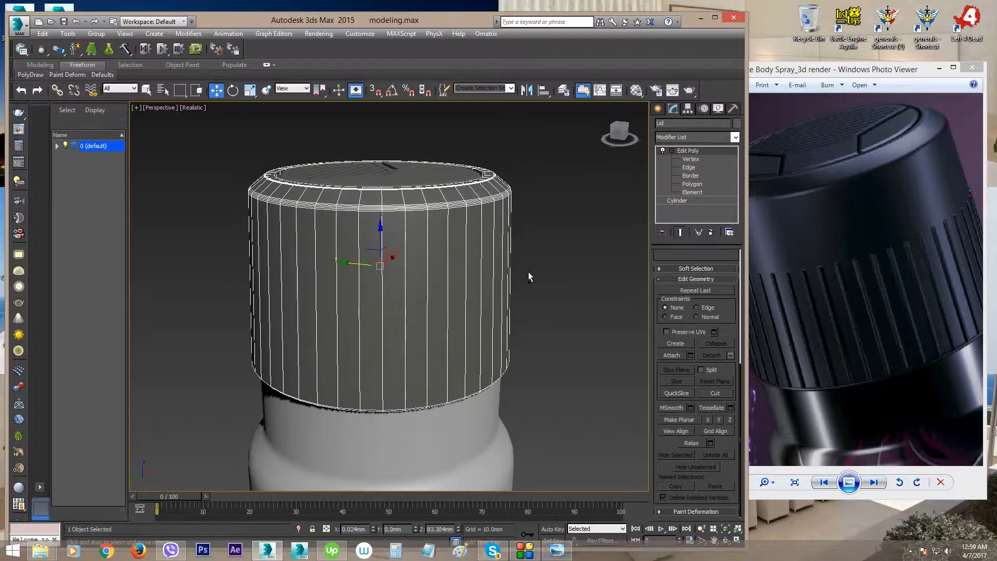
Expand layer 0 in the scene list, widen the list and select Shape001
middle_click_drag(522, 285, 499, 288, "alt")
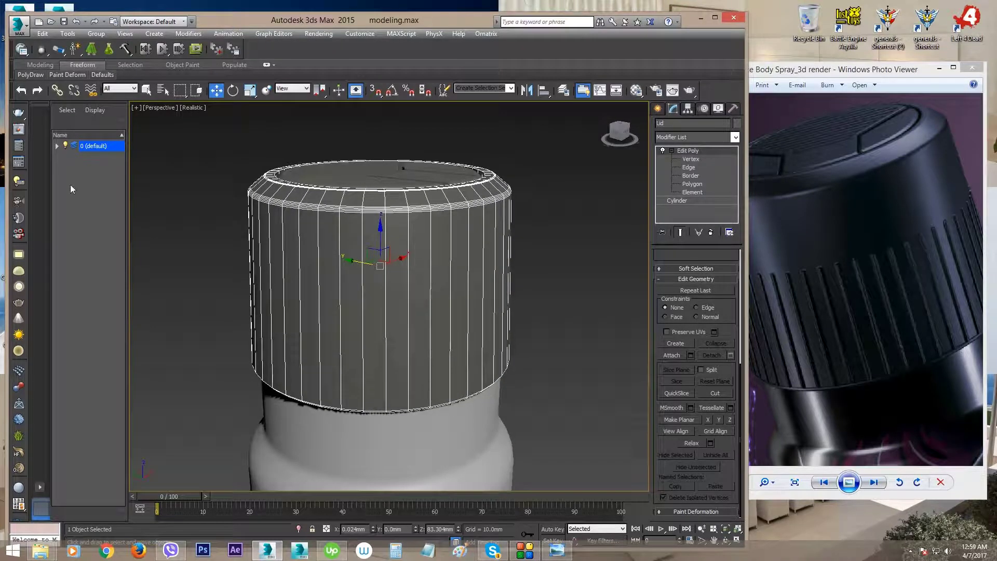
left_click(57, 147)
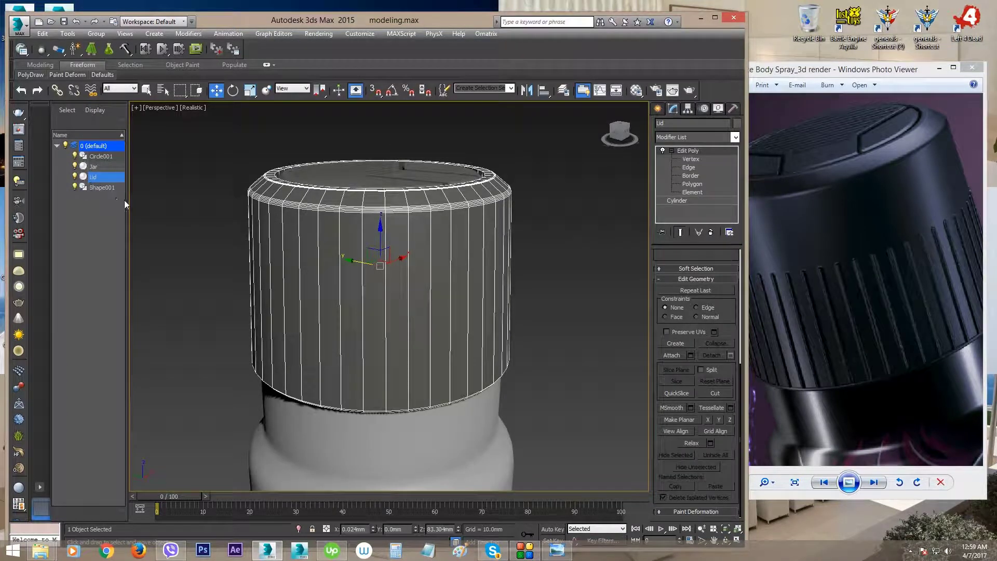
left_click_drag(127, 202, 149, 203)
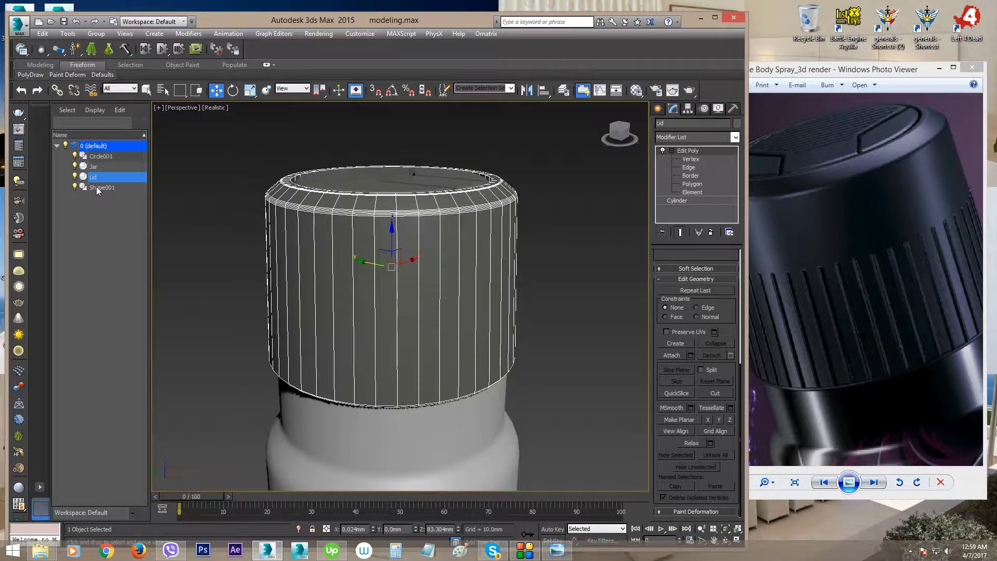
left_click(95, 187)
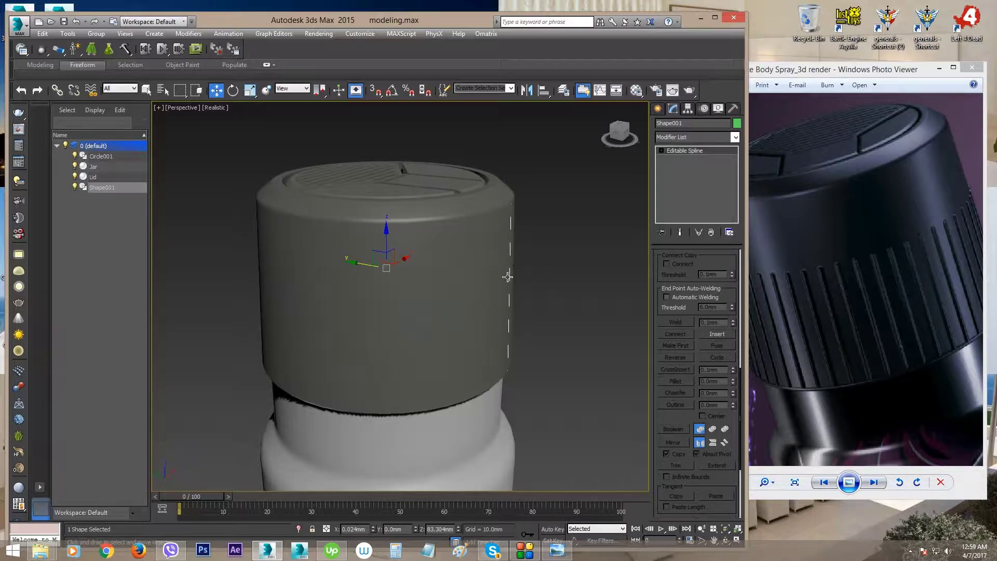
middle_click_drag(218, 296, 229, 284, "alt")
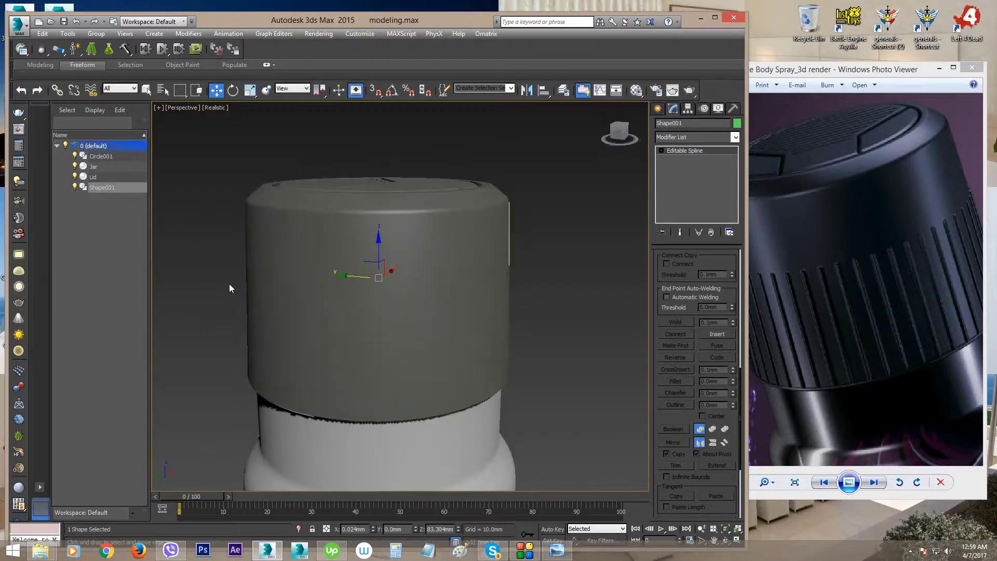
mouse_move(505, 255)
middle_mouse_down("alt")
mouse_move(497, 277)
mouse_move(490, 265)
middle_mouse_up("alt")
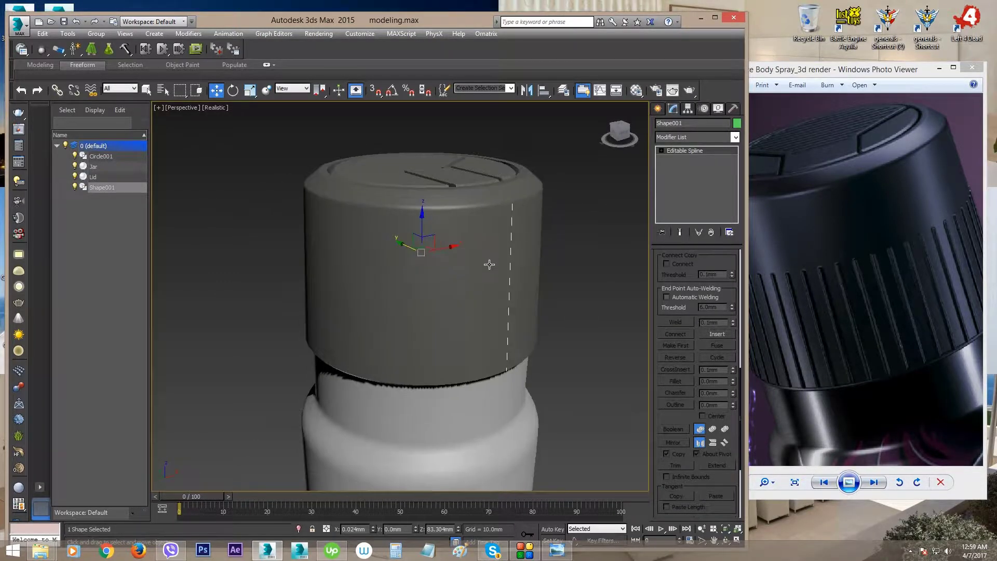
Reselect the extracted spline in the viewport by selecting it together with the lid and removing the lid from the selection
left_click(490, 265)
left_click(593, 276)
left_click(510, 268)
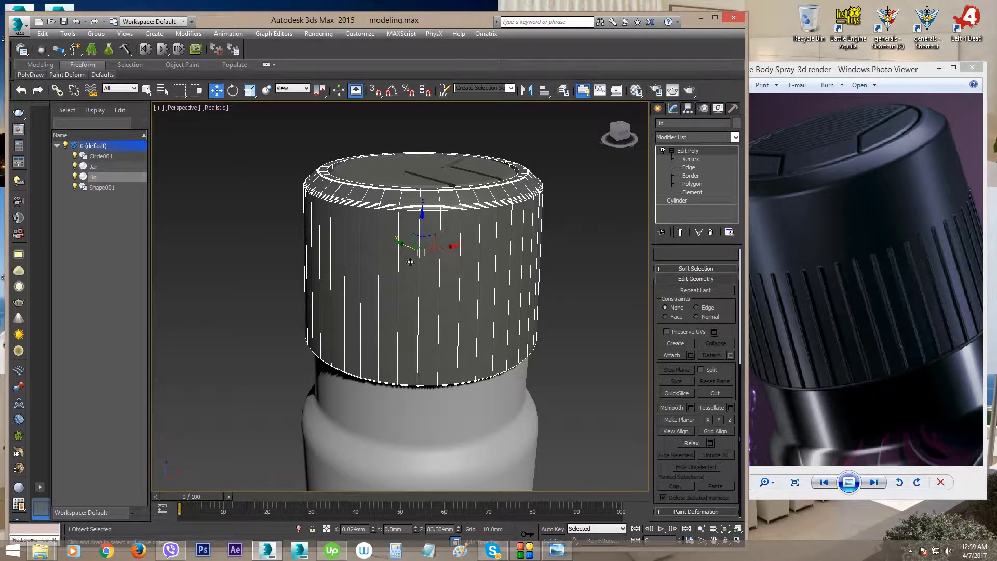
middle_click_drag(388, 267, 596, 253, "alt")
left_click_drag(518, 267, 456, 270)
middle_click_drag(563, 281, 522, 286, "alt")
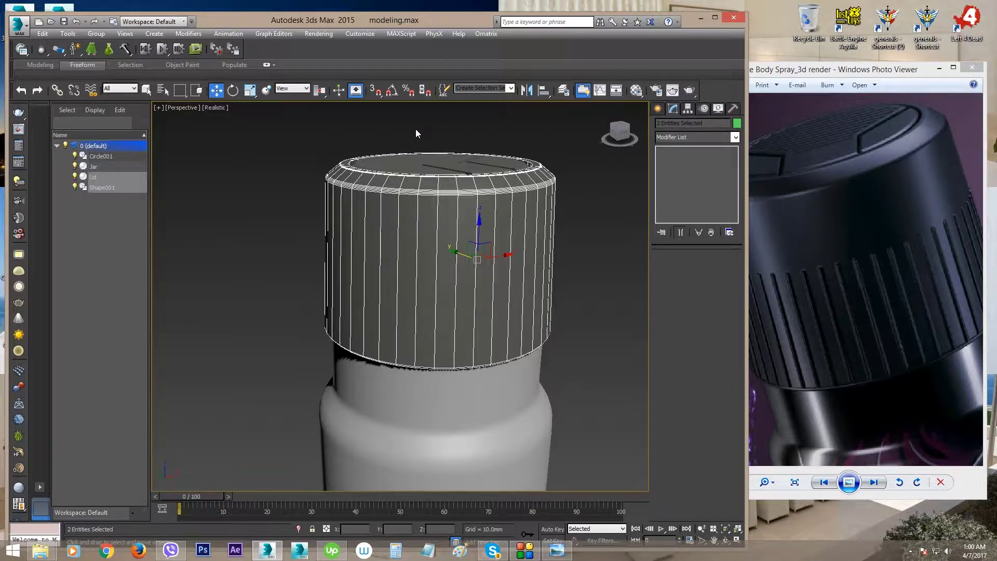
left_click(460, 290, "alt")
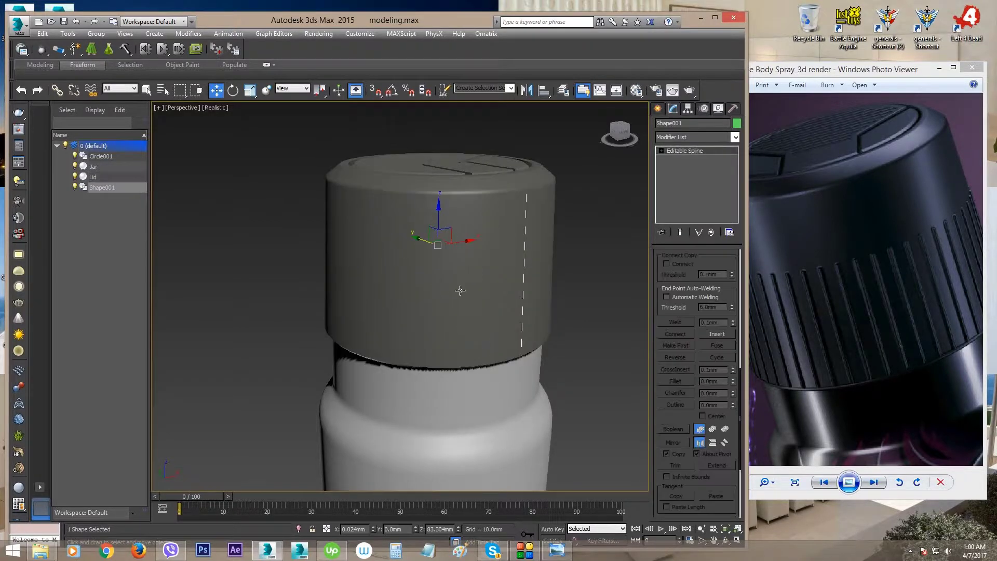
Move the extracted spline away from the lid along the Y axis, and undo the move
middle_click_drag(460, 290, 446, 268, "alt")
left_click_drag(394, 253, 448, 256)
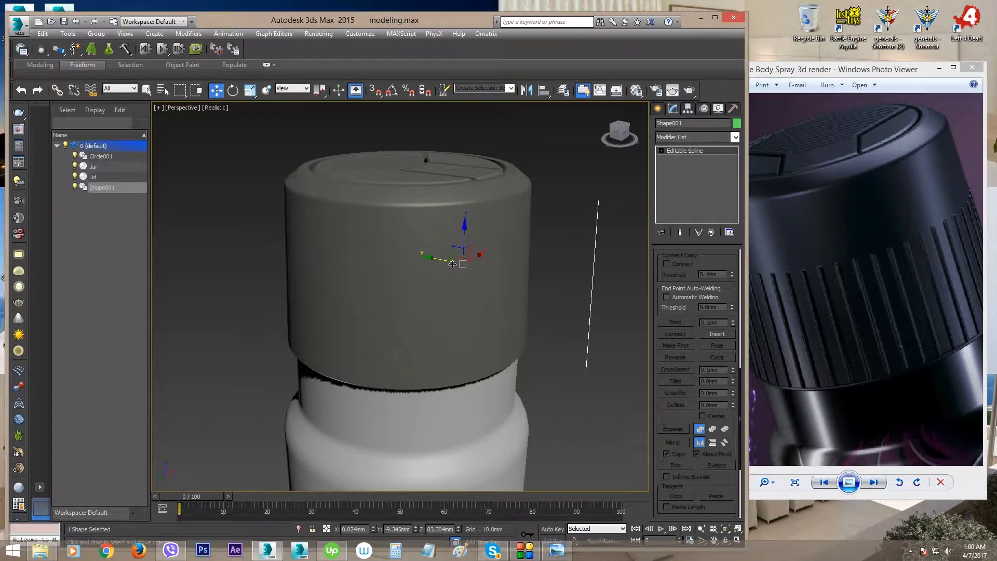
key("ctrl+z")
Enable the extracted spline's thickness in both the renderer and the viewport
middle_click_drag(507, 332, 402, 314, "alt")
middle_click_drag(402, 315, 423, 274, "alt")
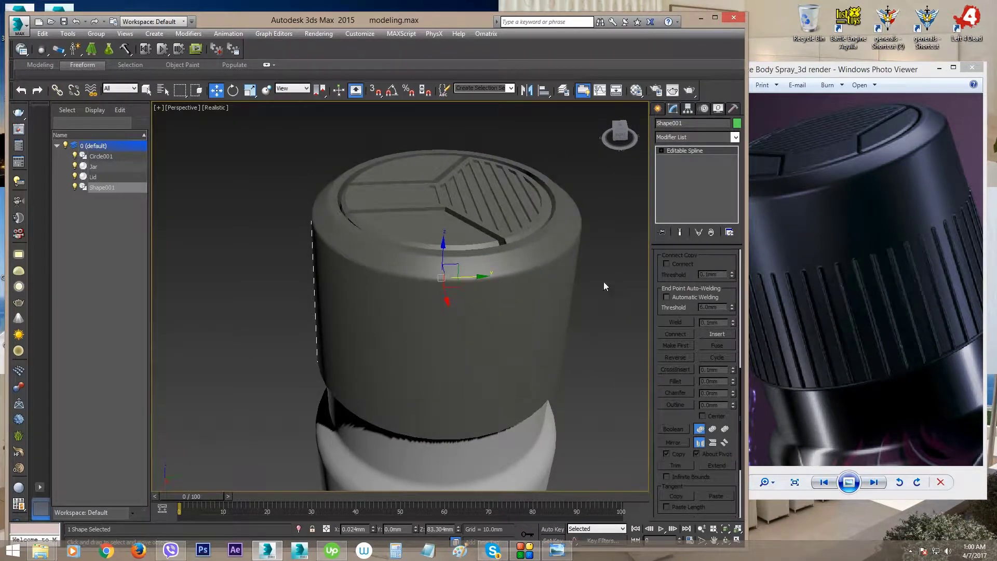
middle_click_drag(436, 308, 523, 339, "alt")
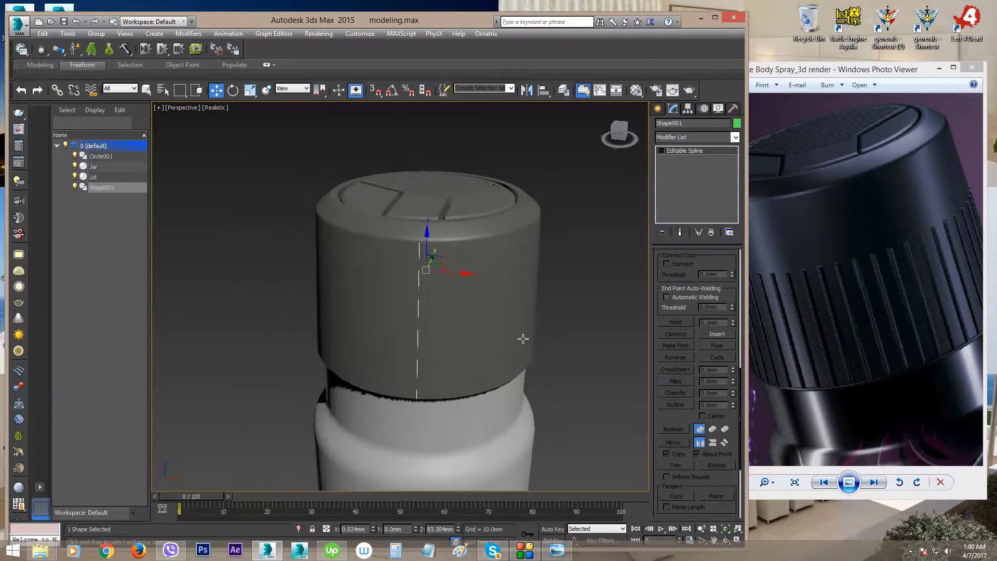
left_click_drag(653, 274, 641, 374)
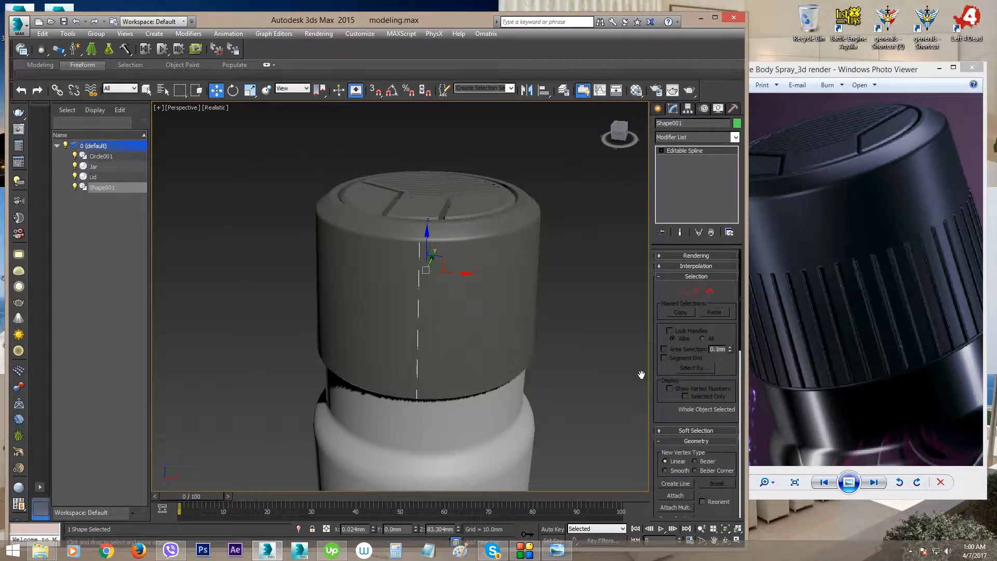
left_click(665, 256)
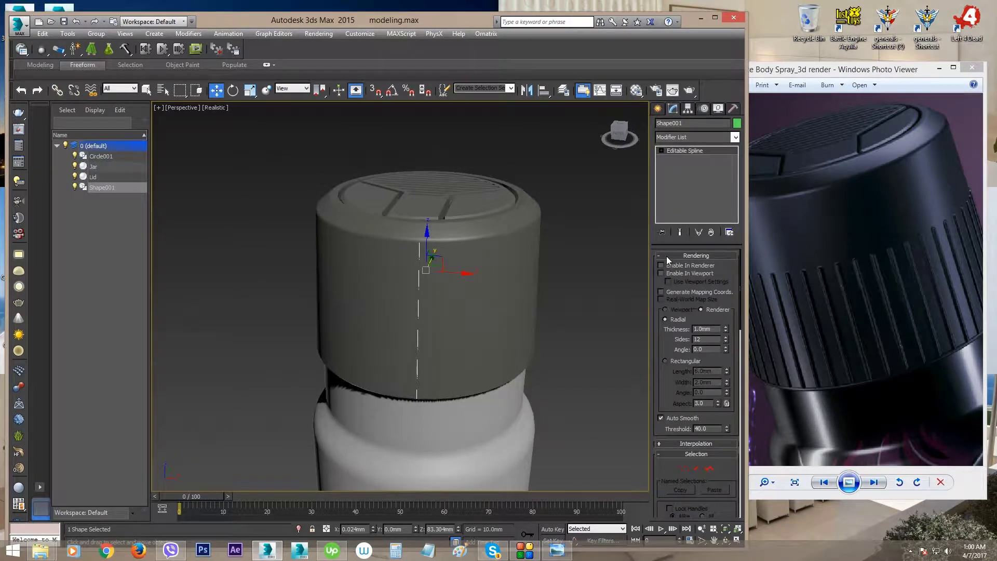
left_click(667, 265)
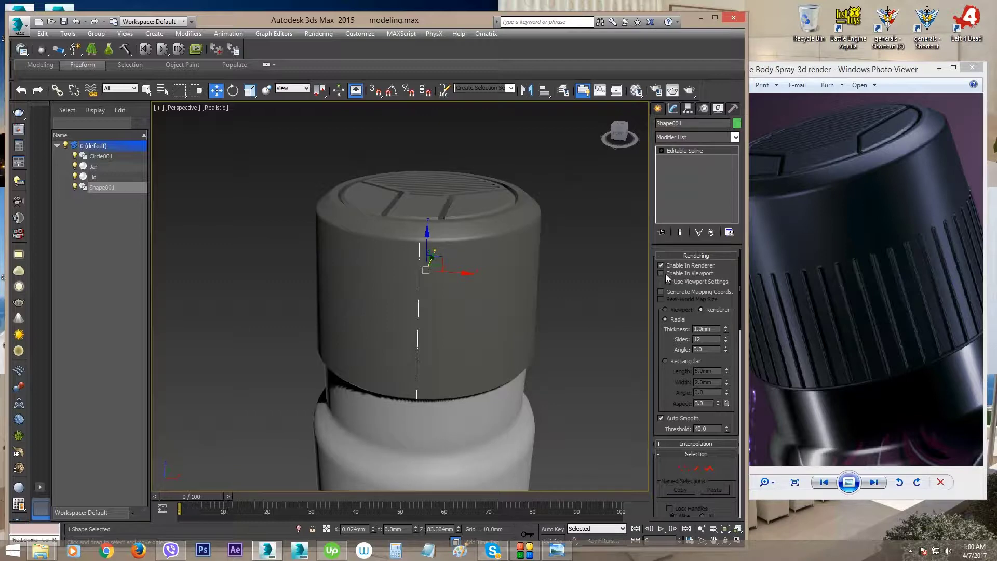
left_click(665, 273)
mouse_move(535, 317)
middle_mouse_down("alt")
mouse_move(479, 316)
mouse_move(450, 304)
mouse_move(555, 304)
mouse_move(543, 312)
mouse_move(544, 300)
middle_mouse_up("alt")
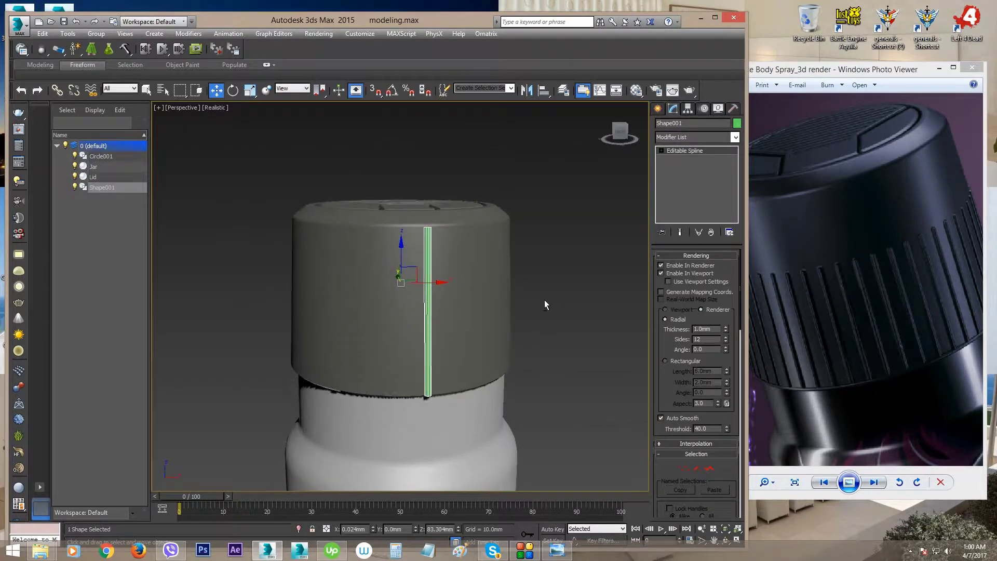
Compare the thickness of the spline on the lid with the ribs in a close-up of the reference render
scroll(534, 303, "down", 5)
left_click(792, 295)
scroll(845, 287, "up", 3)
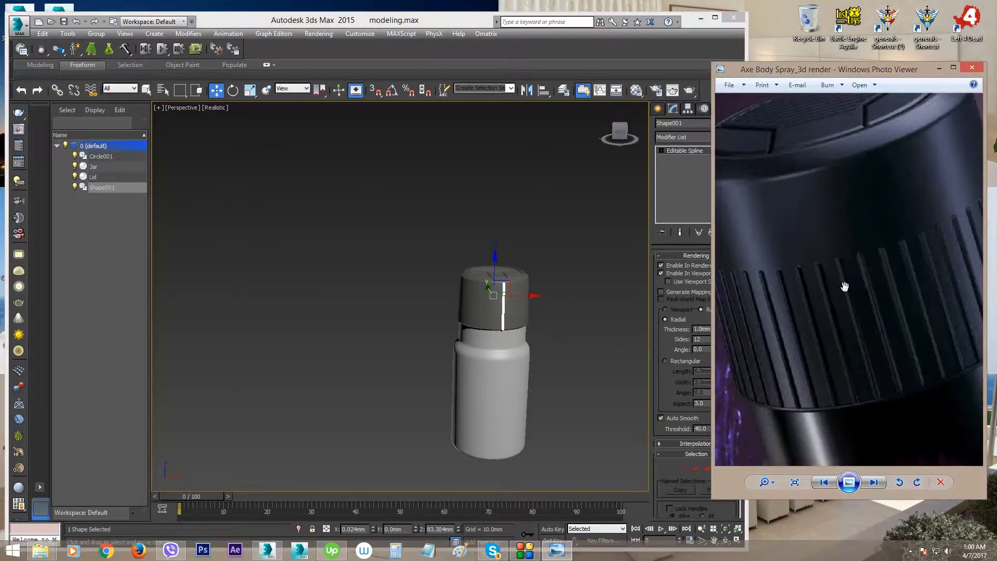
scroll(845, 286, "up", 2)
middle_click_drag(427, 371, 376, 323)
scroll(408, 313, "up", 2)
middle_click_drag(483, 265, 474, 297)
scroll(474, 308, "up", 2)
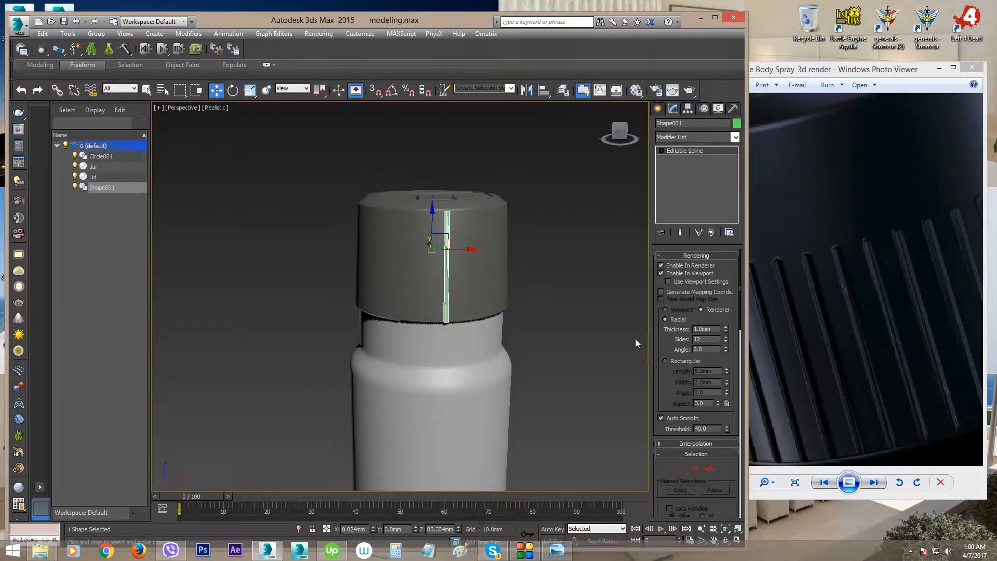
Set the spline's rendering thickness first to 0.7 mm and finally to 0.5 mm, checking it against the reference ribs
double_click(713, 329)
type("0.7")
key("Return")
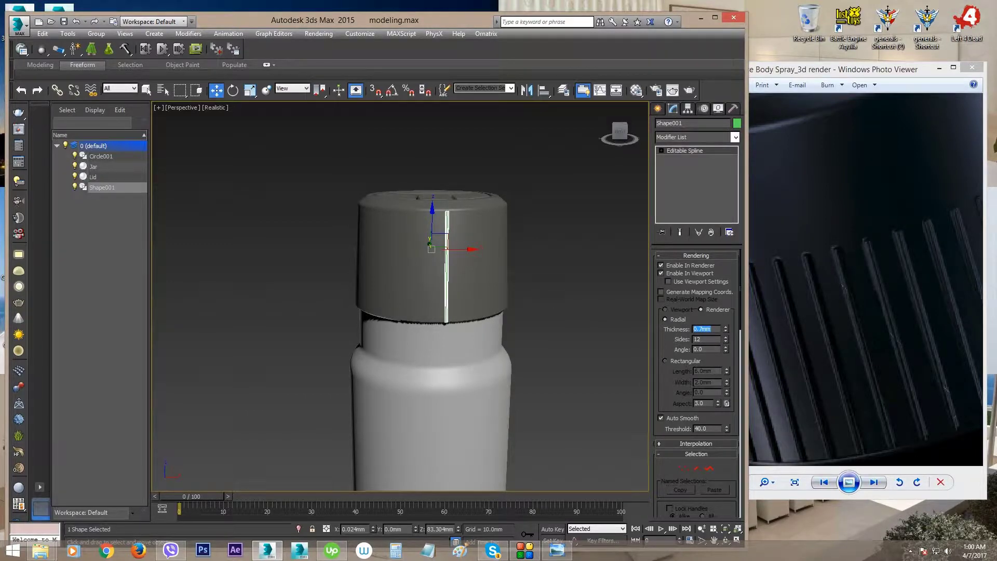
type("0.5")
key("Return")
left_click(852, 305)
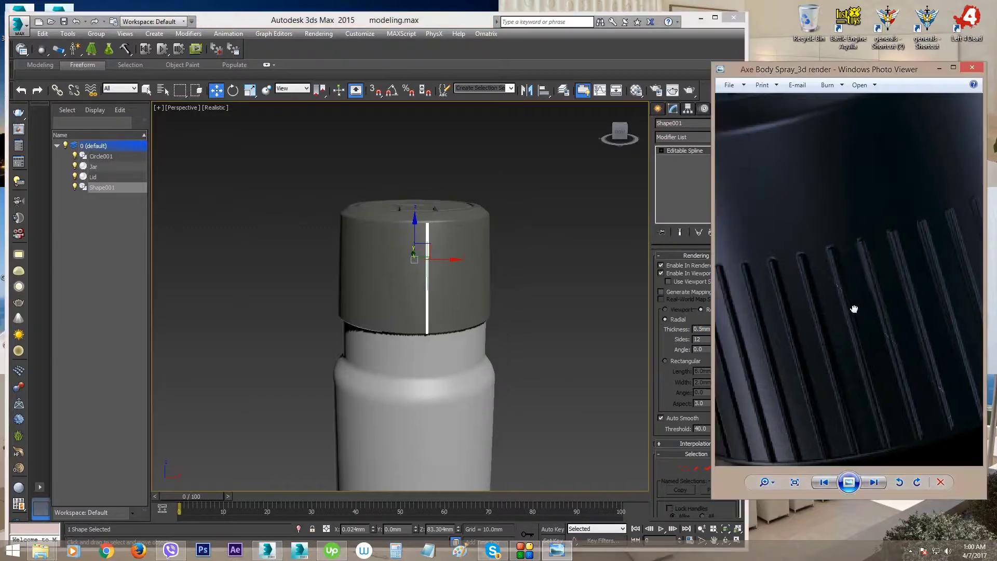
scroll(827, 303, "down", 3)
middle_click_drag(510, 311, 434, 267, "alt")
scroll(443, 287, "up", 2)
scroll(422, 259, "up", 2)
middle_click_drag(434, 267, 415, 274, "alt")
key("w")
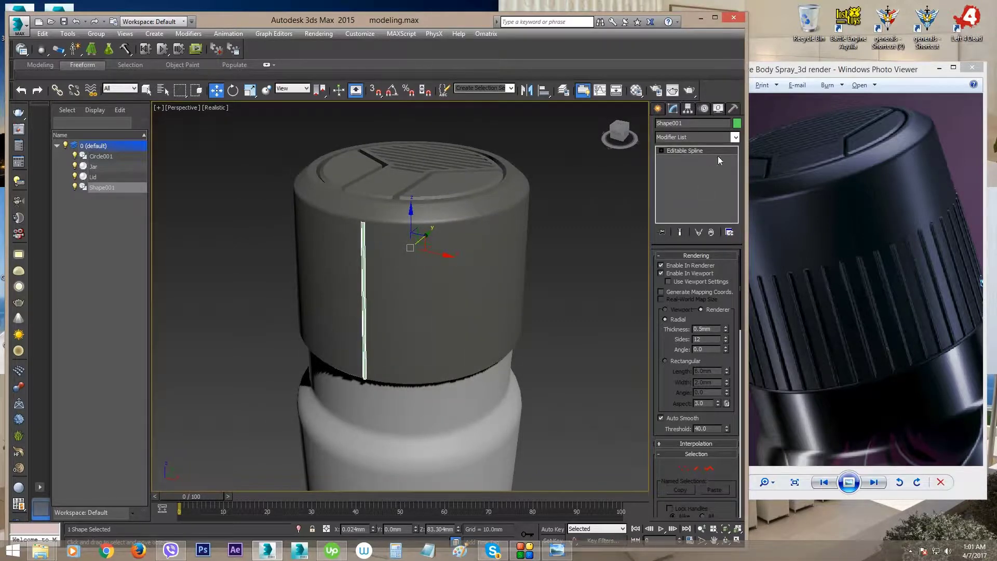
Add an Edit Poly modifier to the thickened spline
left_click(735, 137)
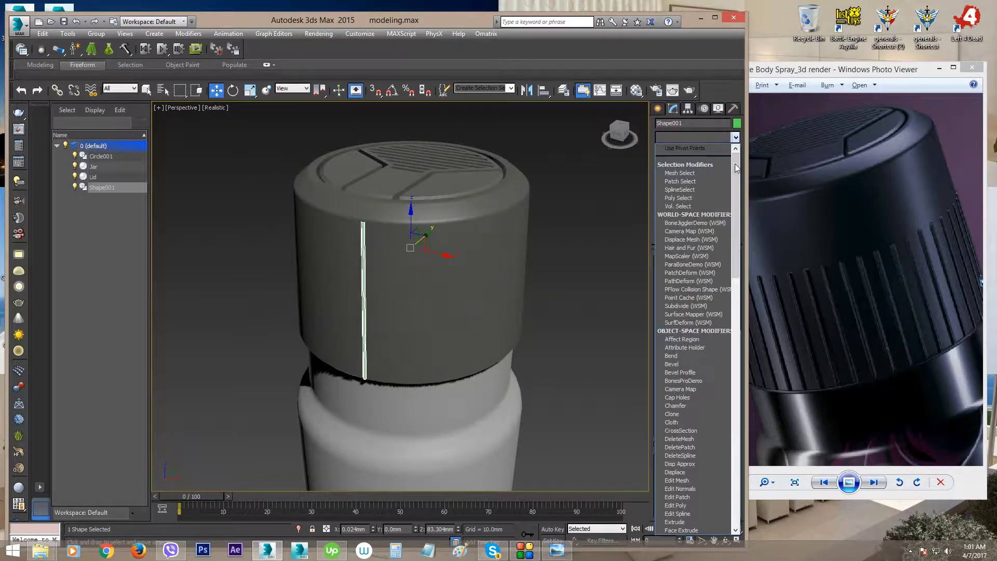
left_click_drag(737, 176, 737, 186)
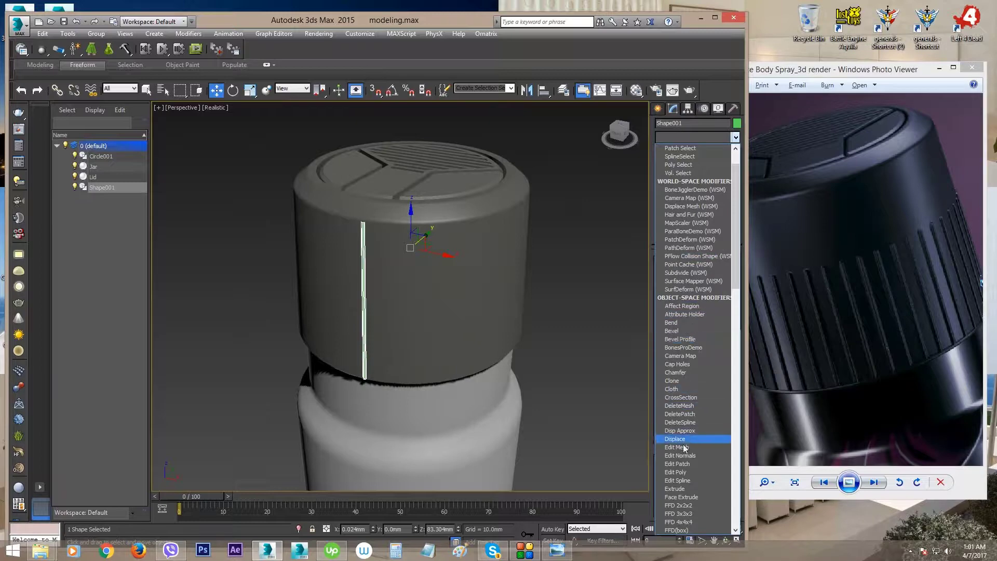
left_click(678, 472)
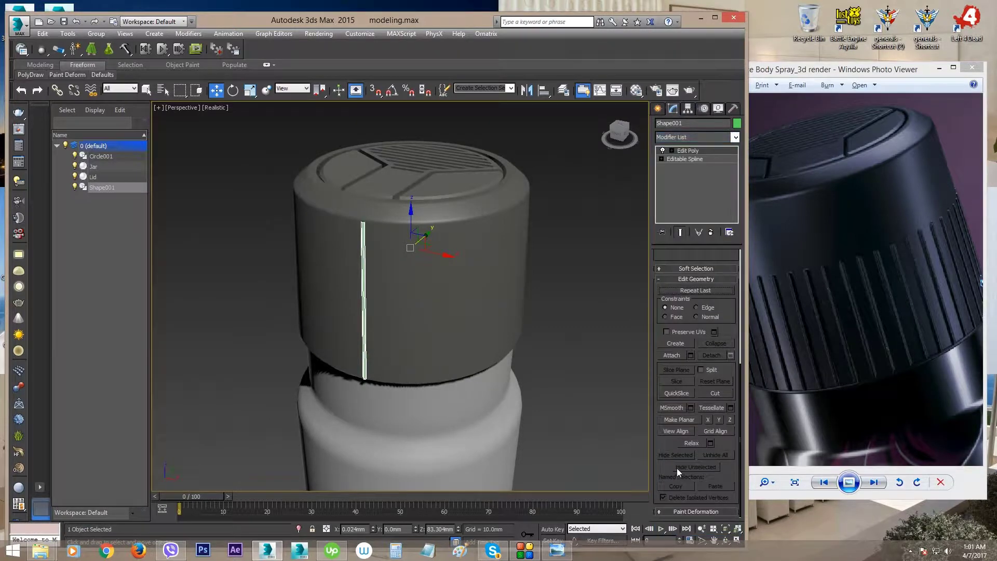
Examine the rib's upper end cap up close, in shaded and in wireframe display
scroll(398, 262, "up", 2)
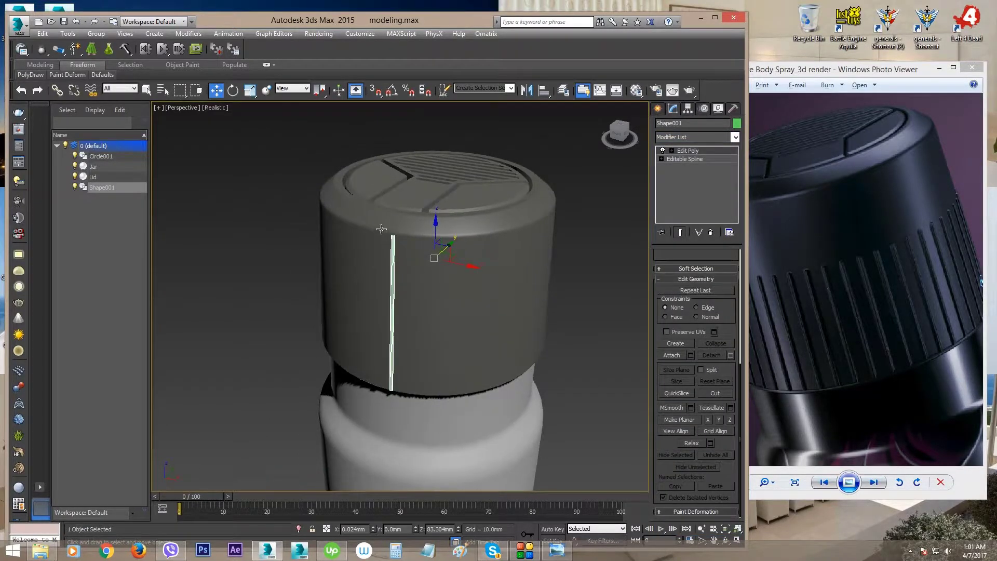
scroll(387, 231, "up", 5)
middle_click_drag(380, 220, 396, 271)
scroll(394, 240, "up", 4)
scroll(388, 256, "up", 2)
scroll(394, 293, "down", 5)
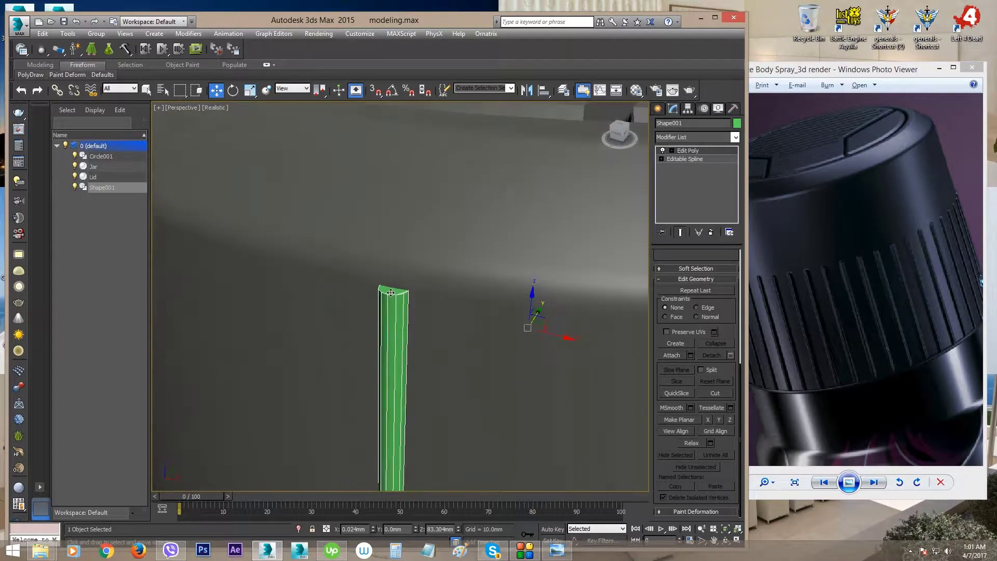
scroll(391, 292, "up", 4)
scroll(415, 297, "up", 2)
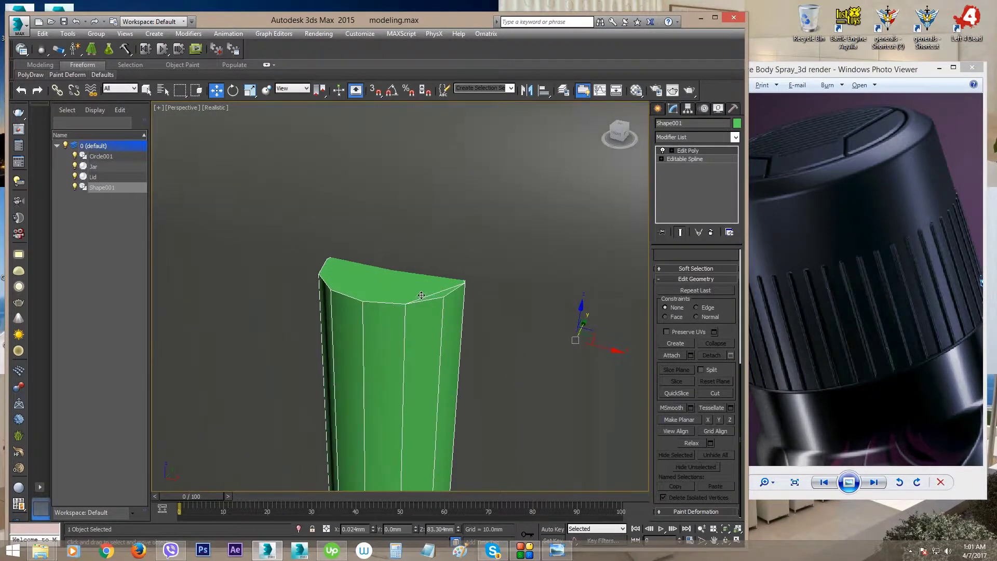
middle_click_drag(419, 293, 420, 295)
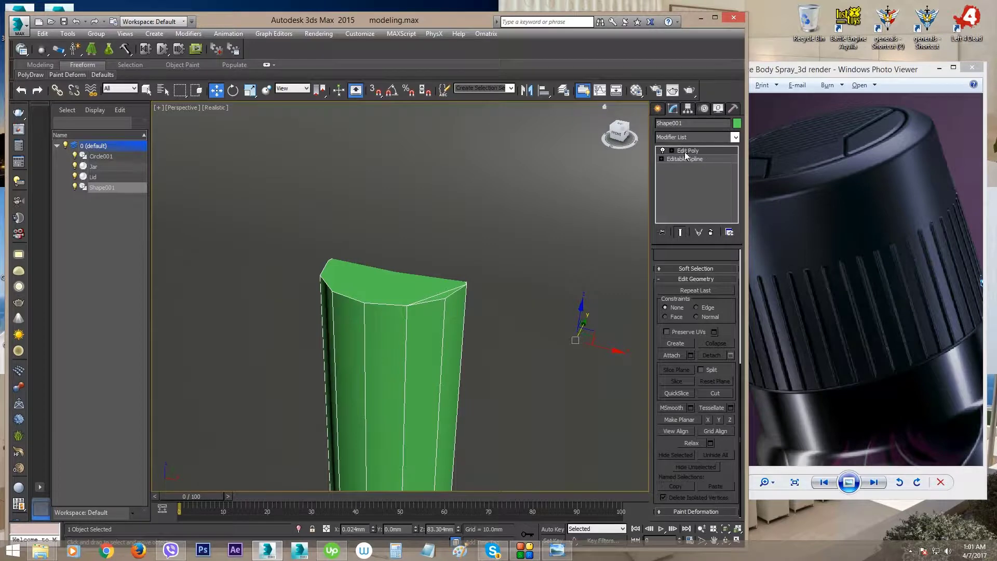
middle_click_drag(457, 293, 457, 310)
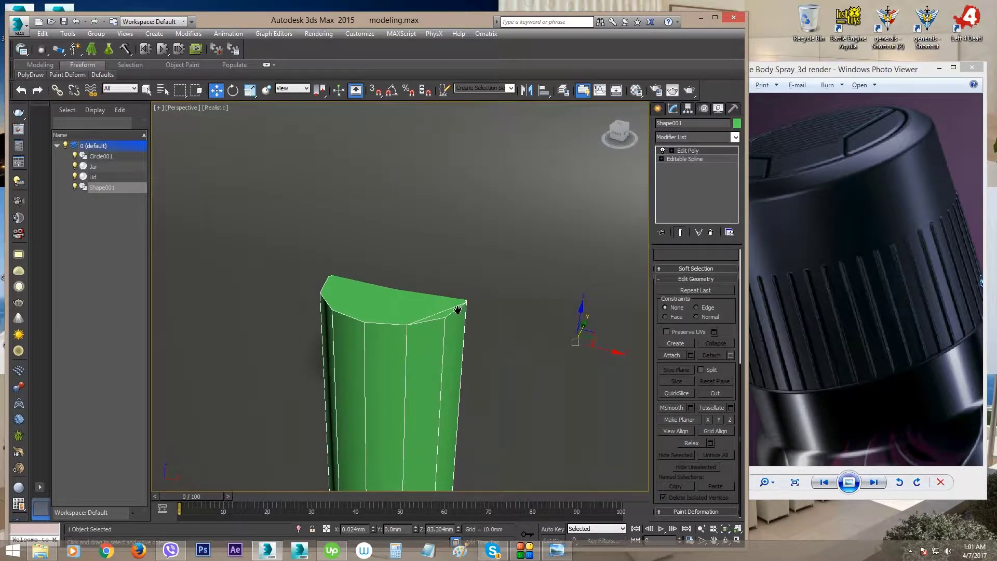
key("F3")
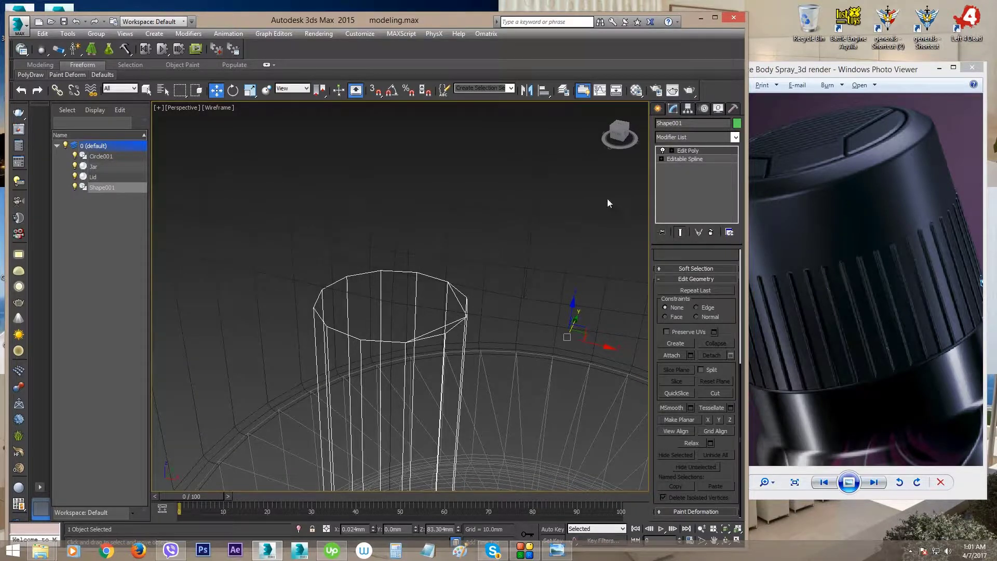
Work at the Edge level of Edit Poly and pick the diagonal edge across the rib's upper cap
left_click(670, 150)
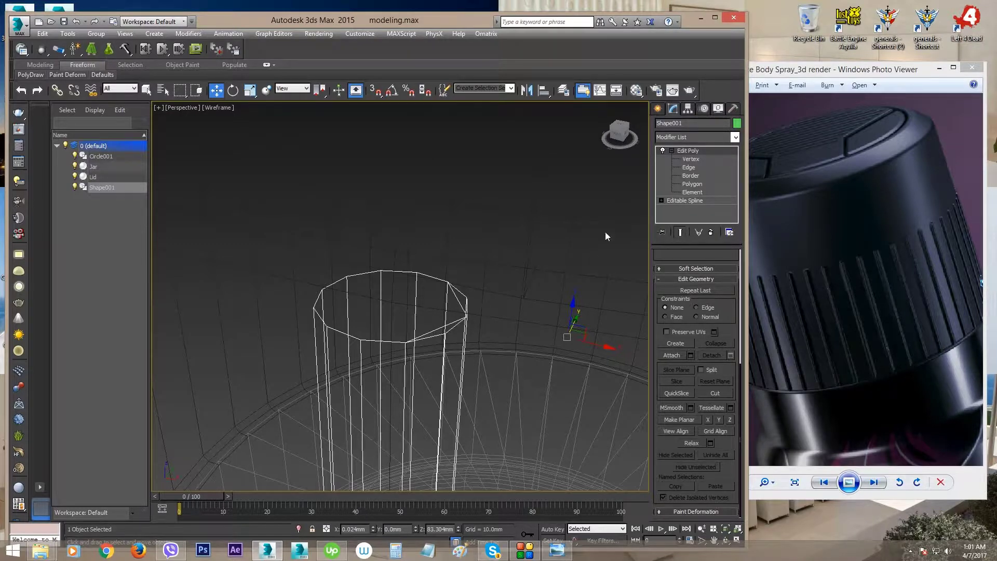
left_click(680, 167)
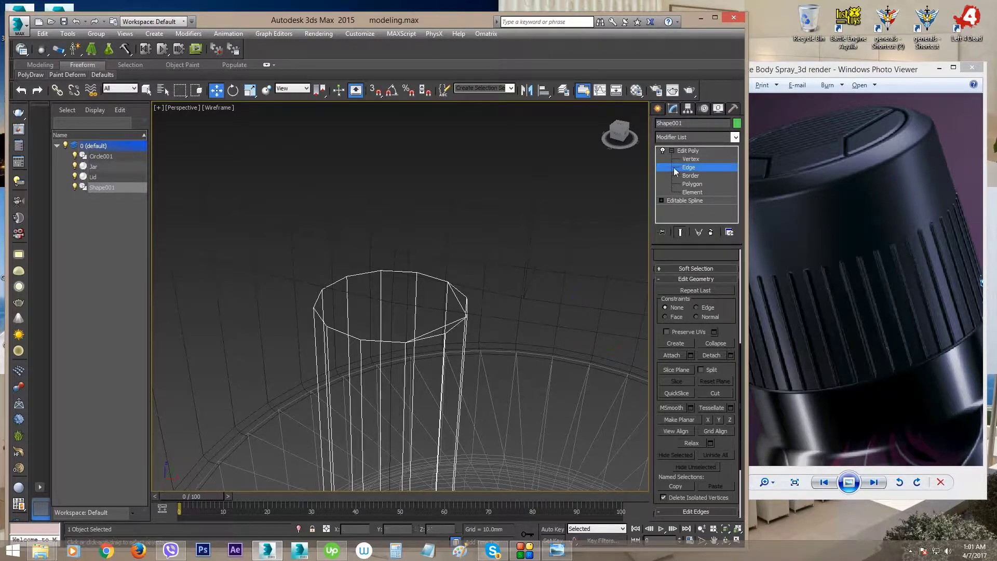
left_click(457, 303)
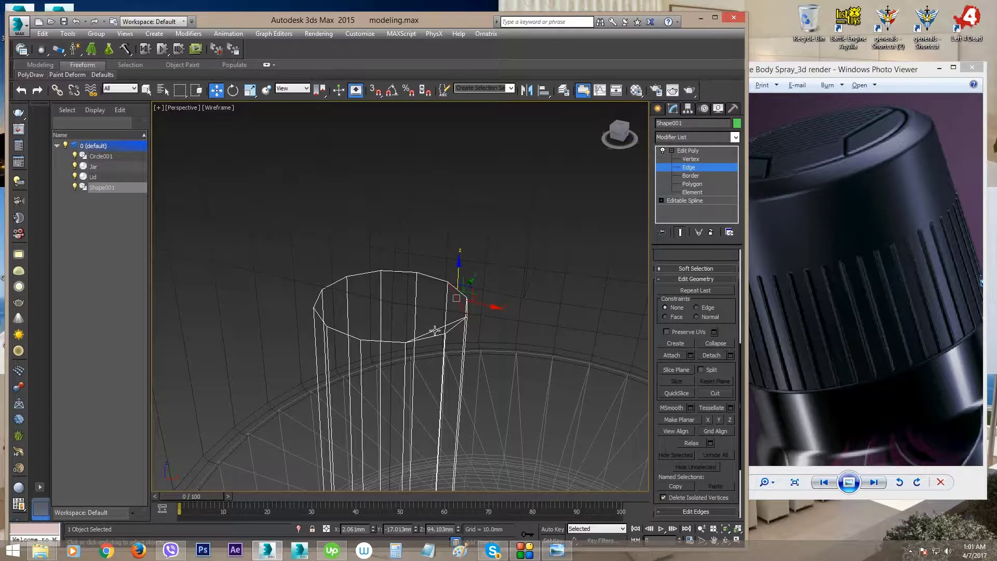
left_click(434, 330, "ctrl")
left_click(425, 330)
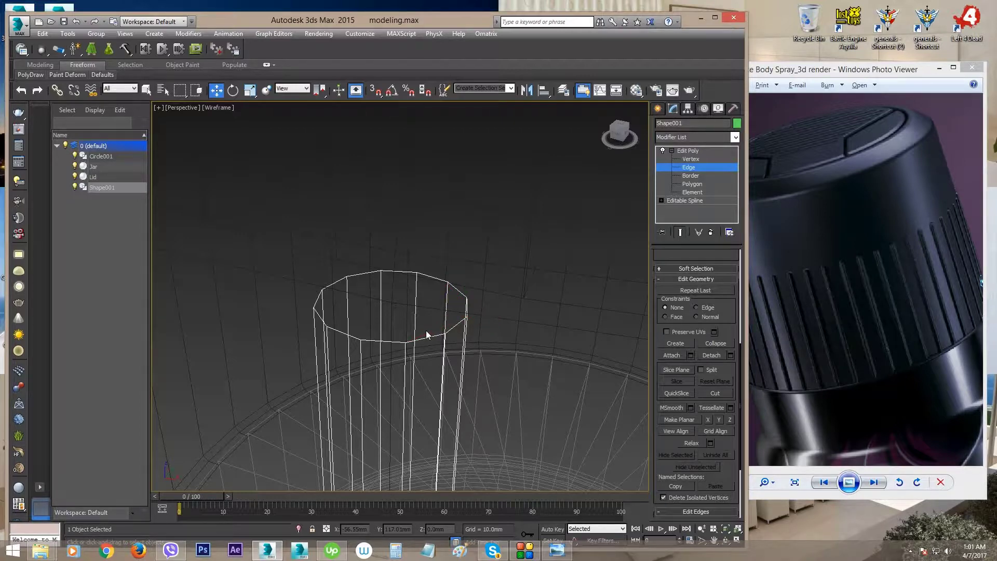
middle_click_drag(425, 331, 426, 317, "alt")
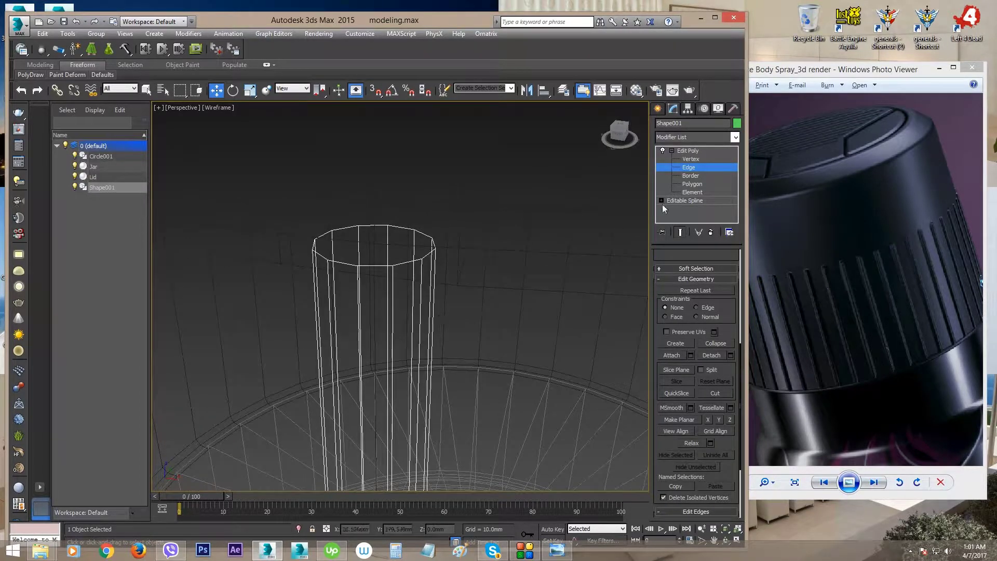
Select all vertices at the rib's upper end at the Vertex level and make them ready for moving
left_click(692, 158)
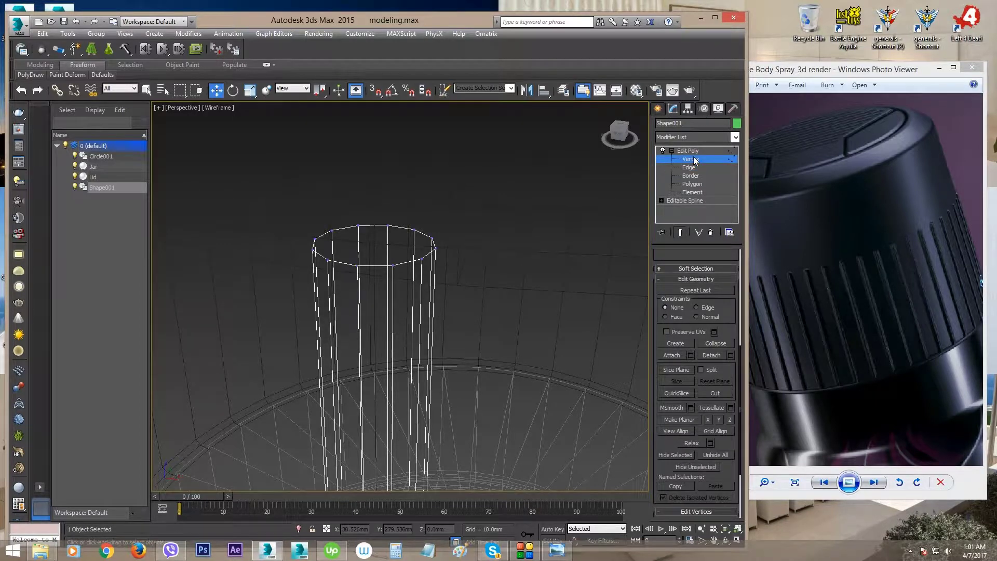
left_click_drag(355, 263, 501, 296)
scroll(443, 322, "down", 5)
middle_click_drag(442, 323, 400, 235, "alt")
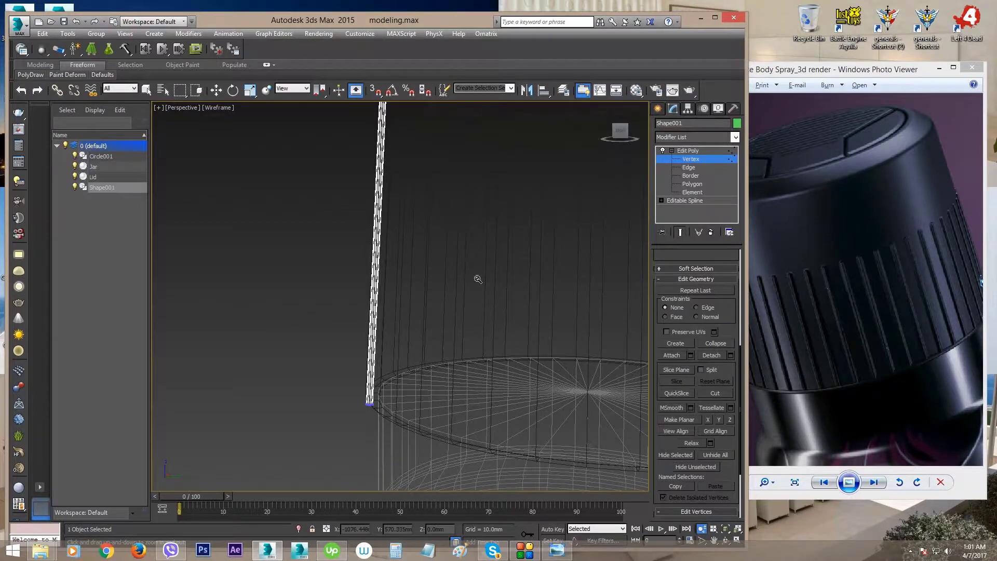
middle_click_drag(361, 281, 344, 329)
middle_click_drag(361, 222, 364, 252)
key("w")
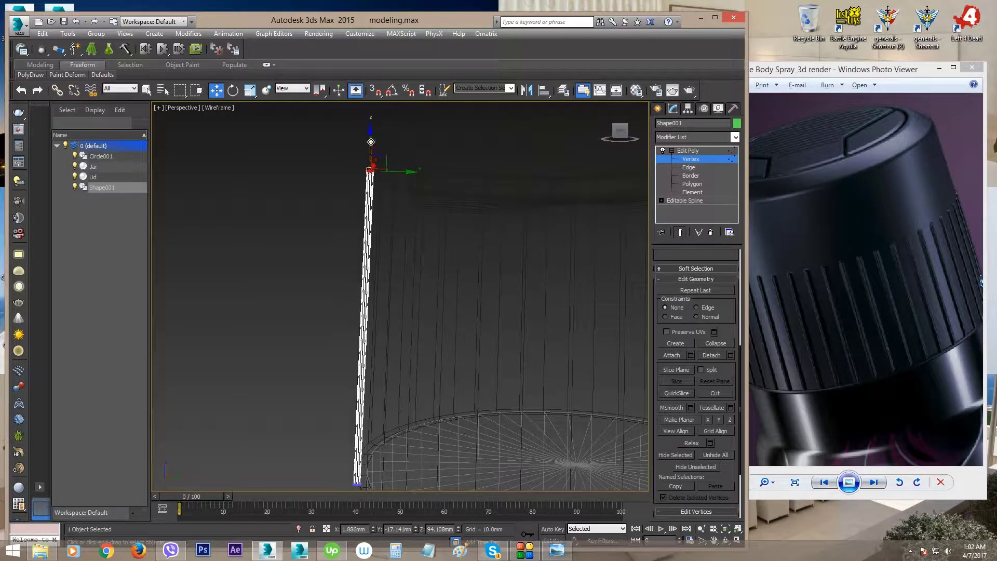
Try lowering the rib's upper vertices straight along the Z axis to about 84.5 mm, check them against the lid, and undo the move
left_click_drag(371, 140, 377, 270)
middle_click_drag(353, 322, 341, 341, "alt")
scroll(365, 310, "up", 4)
mouse_move(386, 218)
middle_mouse_down()
mouse_move(385, 305)
mouse_move(432, 115)
middle_mouse_up()
key("F3")
scroll(394, 287, "down", 2)
middle_click_drag(393, 288, 413, 357, "alt")
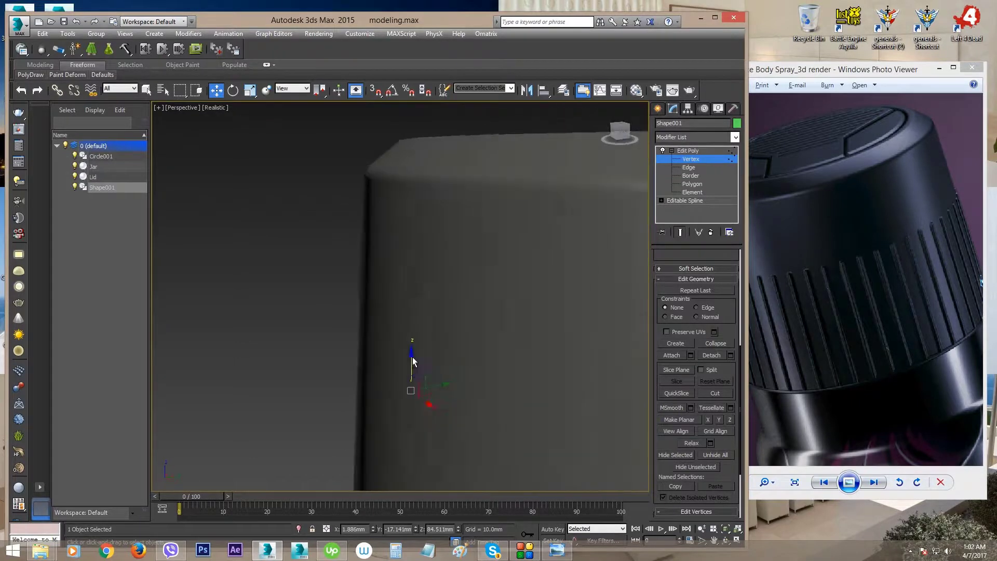
scroll(398, 317, "down", 3)
mouse_move(398, 317)
middle_mouse_down()
mouse_move(402, 327)
mouse_move(412, 310)
middle_mouse_up()
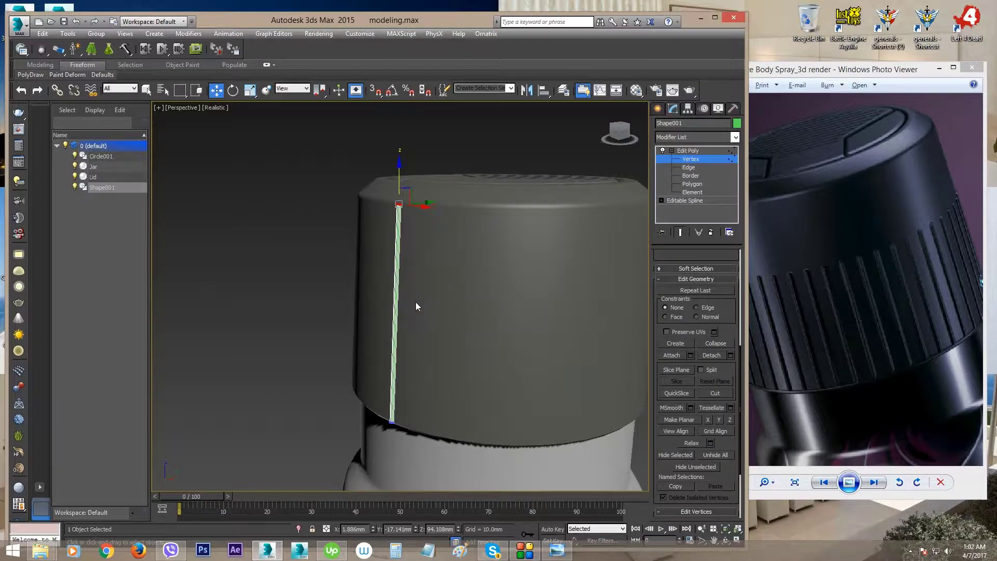
Constrain vertex movement to edges and slide the rib's upper vertices down along the lid wall to a height of about 86.4 mm
middle_click_drag(409, 314, 405, 248, "ctrl+alt")
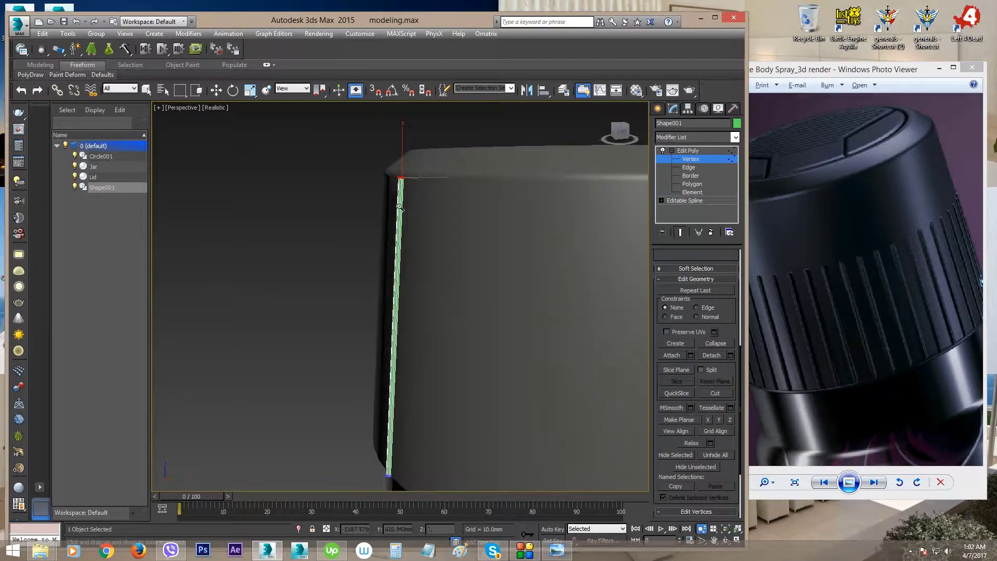
middle_click_drag(359, 280, 391, 282, "ctrl+alt")
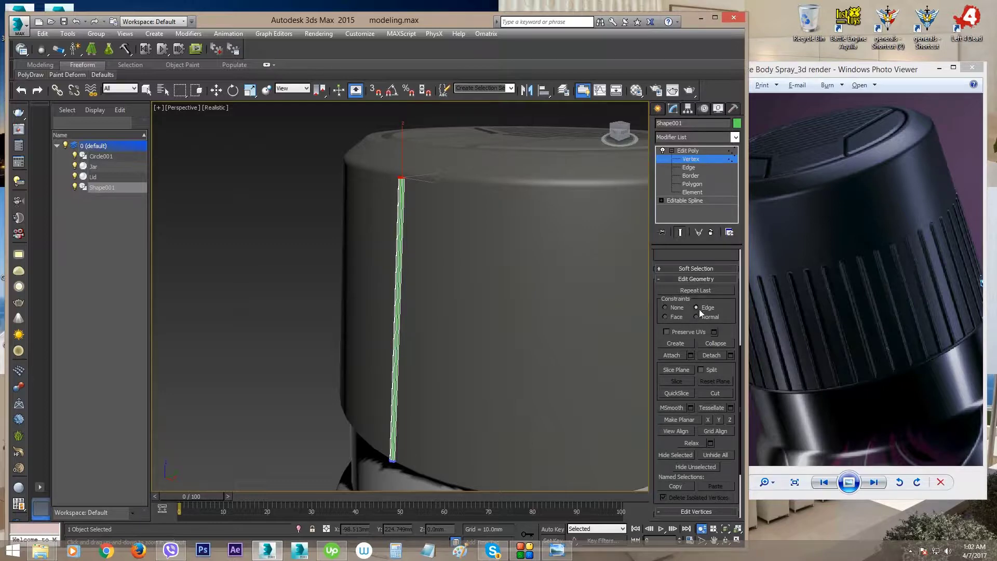
middle_click_drag(528, 315, 466, 263, "alt")
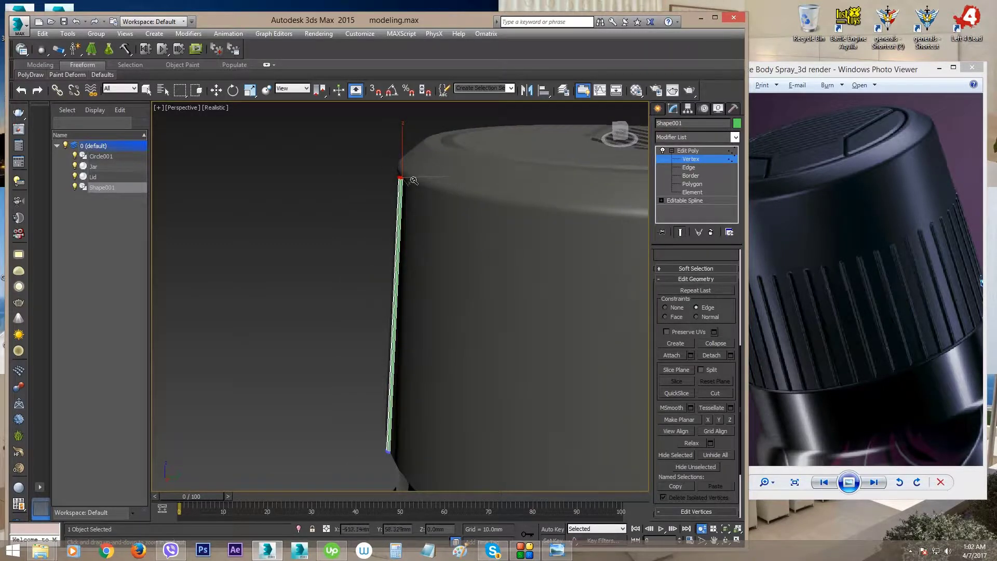
key("w")
left_click_drag(402, 179, 415, 252)
middle_click_drag(419, 252, 462, 294, "alt")
middle_click_drag(412, 296, 434, 273)
middle_click_drag(434, 273, 447, 272, "alt")
scroll(420, 228, "down", 1)
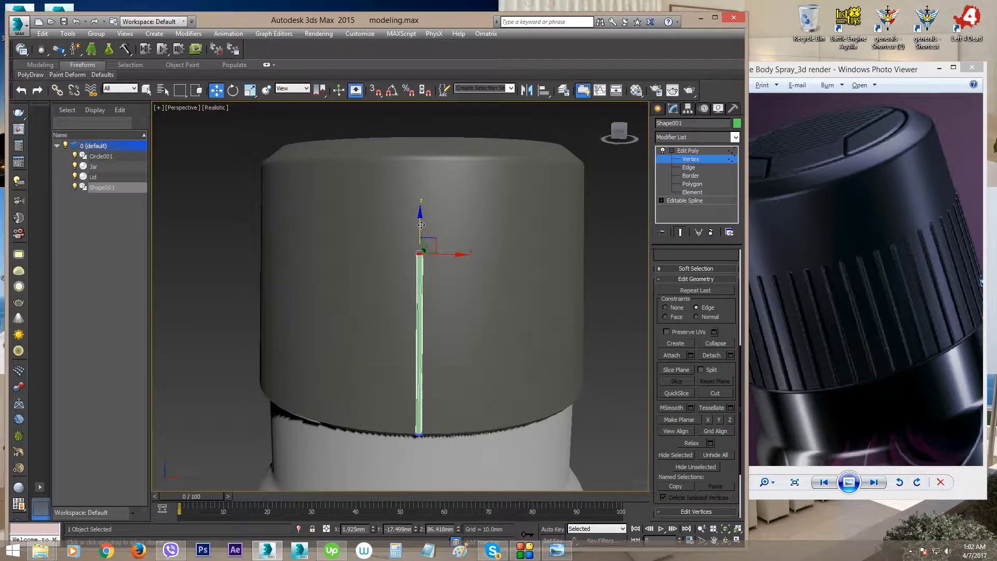
Slide the rib's upper vertices along the lid wall to a height of about 85.4 mm and set the movement constraint to None
left_click_drag(421, 225, 419, 240)
middle_click_drag(419, 240, 403, 258, "alt")
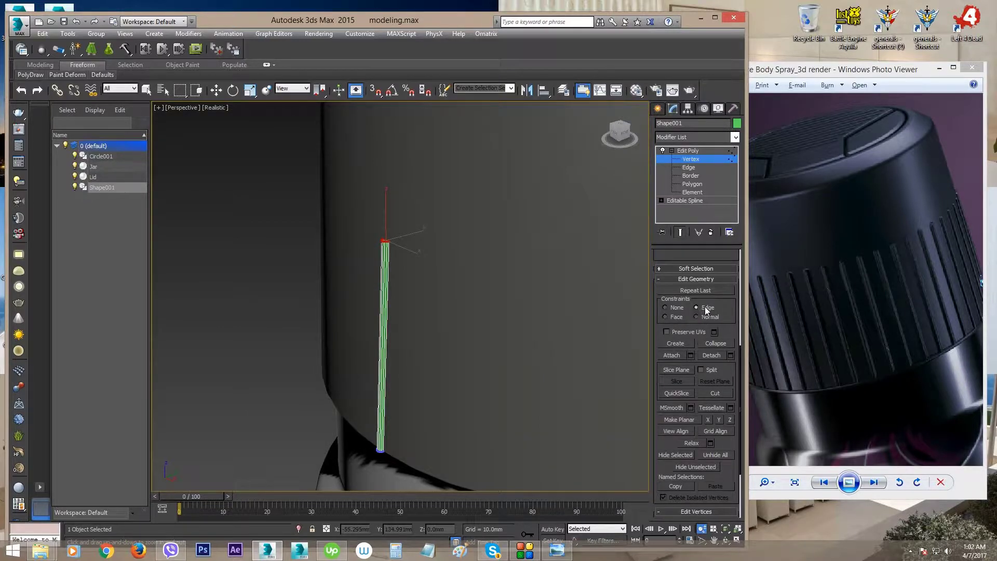
left_click(664, 308)
left_click_drag(483, 313, 414, 292)
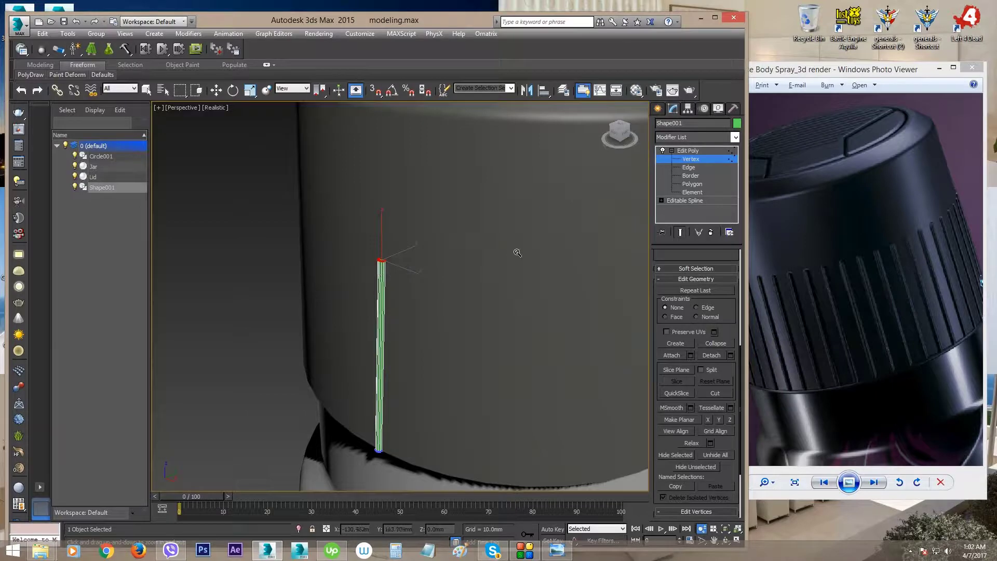
left_click_drag(463, 258, 444, 318)
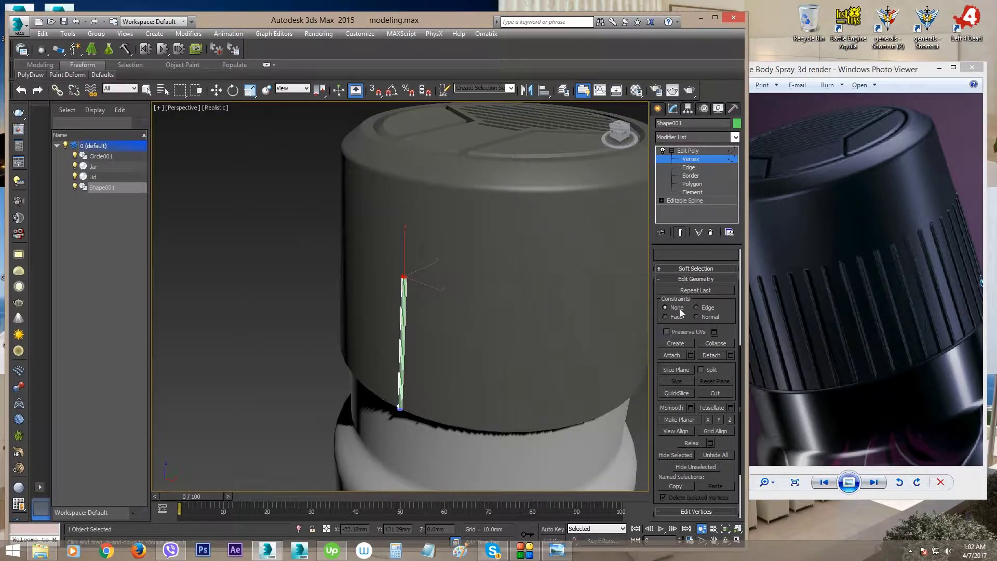
middle_click_drag(355, 368, 425, 310, "alt")
left_click_drag(425, 310, 436, 252)
key("w")
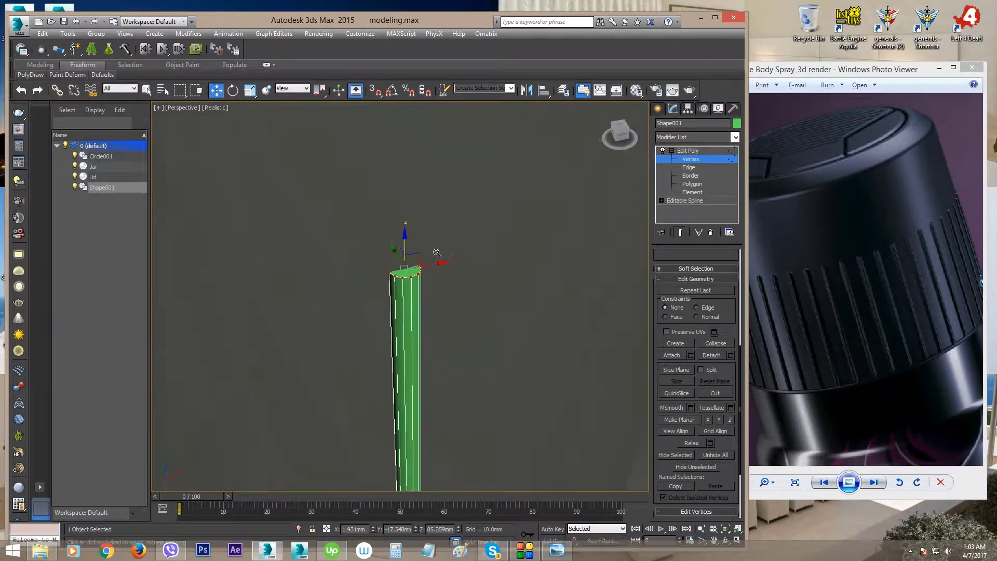
Select the rib's upper cap polygon and start a Bevel on it with a height of 0.1 mm
left_click(686, 184)
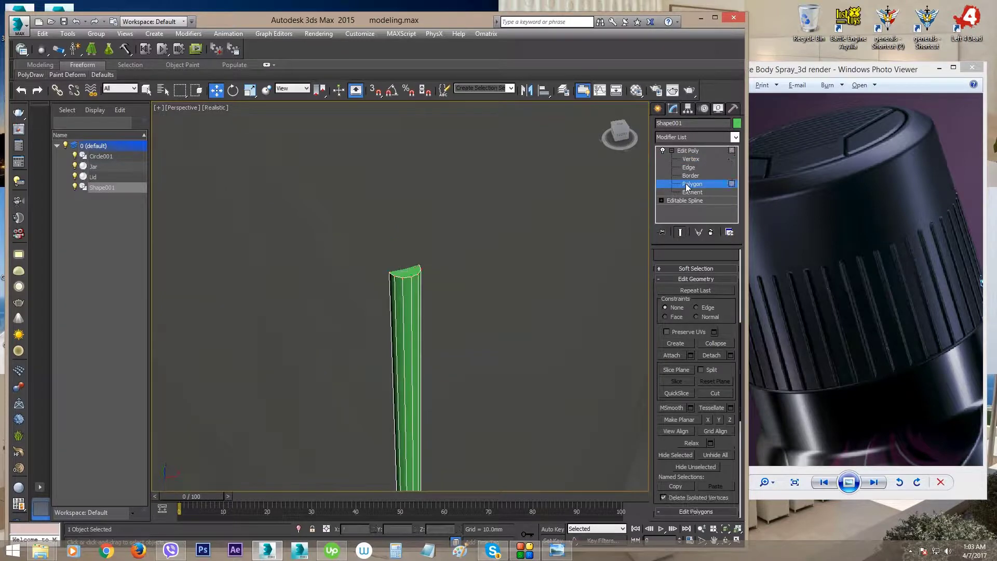
left_click(412, 267)
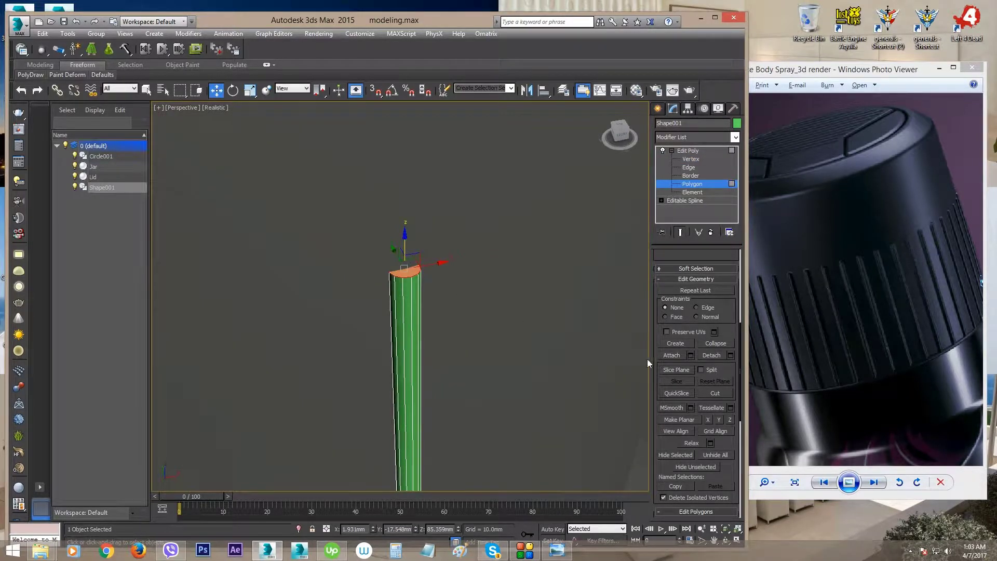
left_click_drag(734, 371, 742, 209)
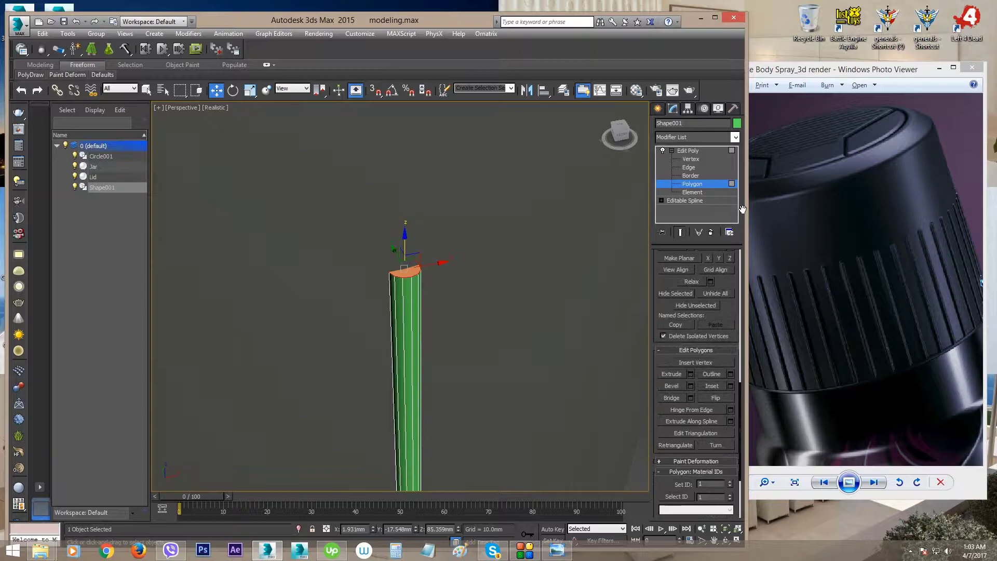
left_click(690, 386)
scroll(426, 296, "up", 1)
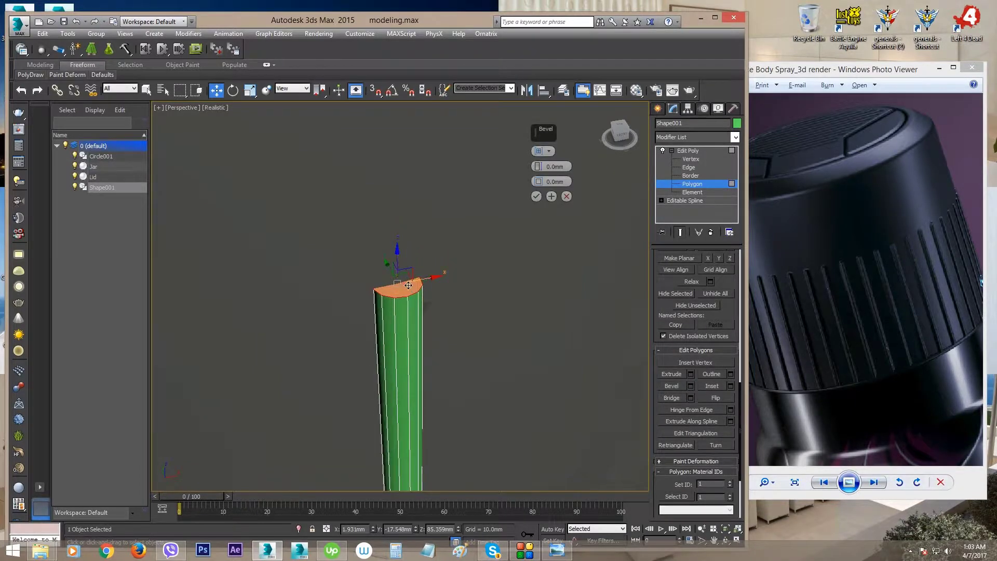
scroll(525, 171, "up", 2)
left_click_drag(547, 136, 534, 209)
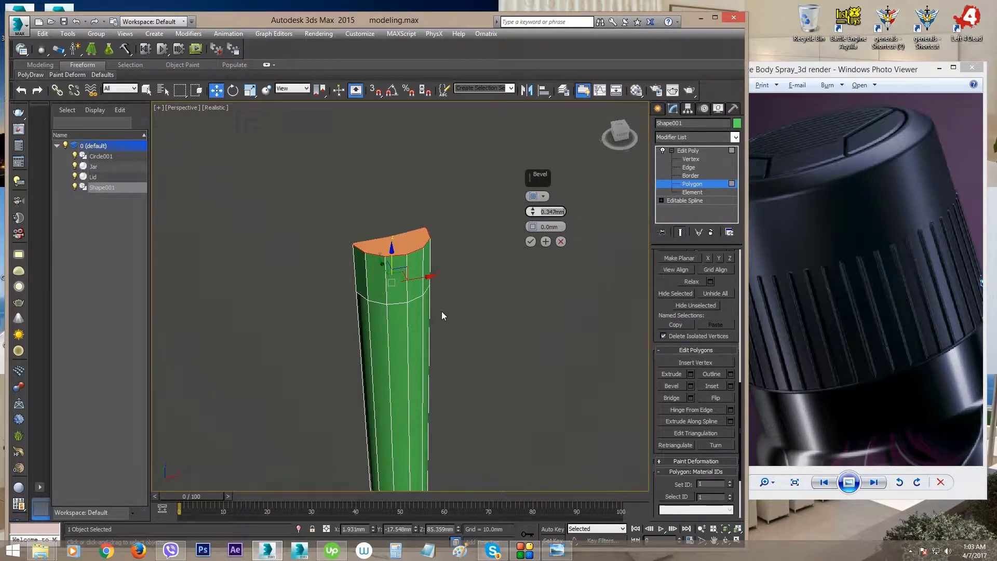
type(".1")
key("Return")
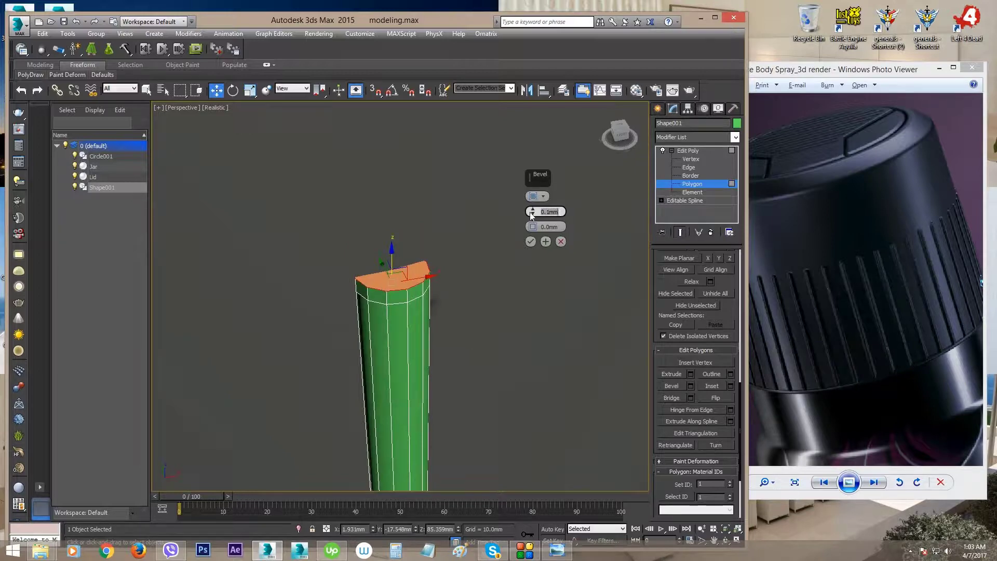
Set the bevel's outline to -0.07 mm to taper the rib's upper end and apply the bevel
left_click_drag(534, 226, 534, 227)
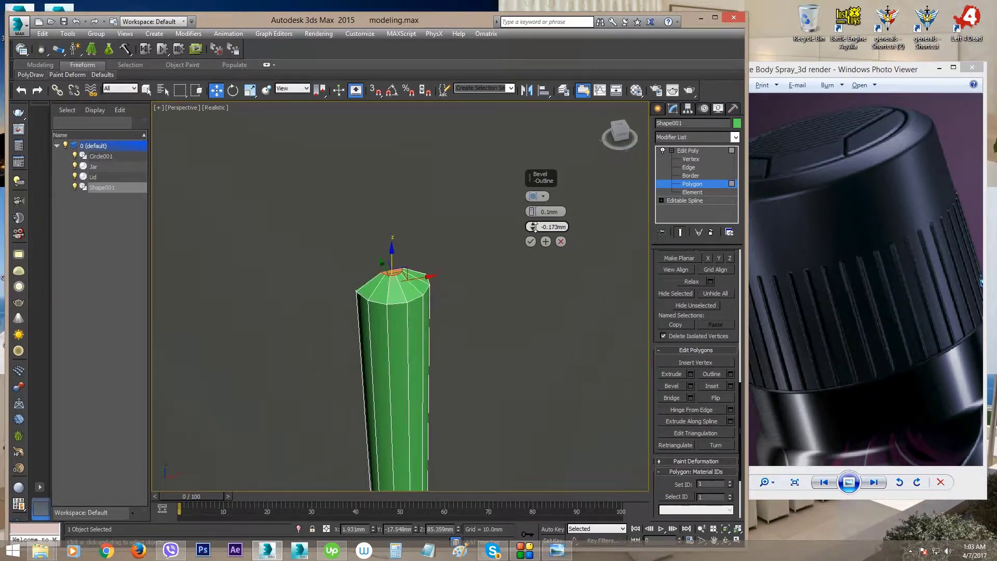
double_click(553, 227)
type("-.05")
key("Return")
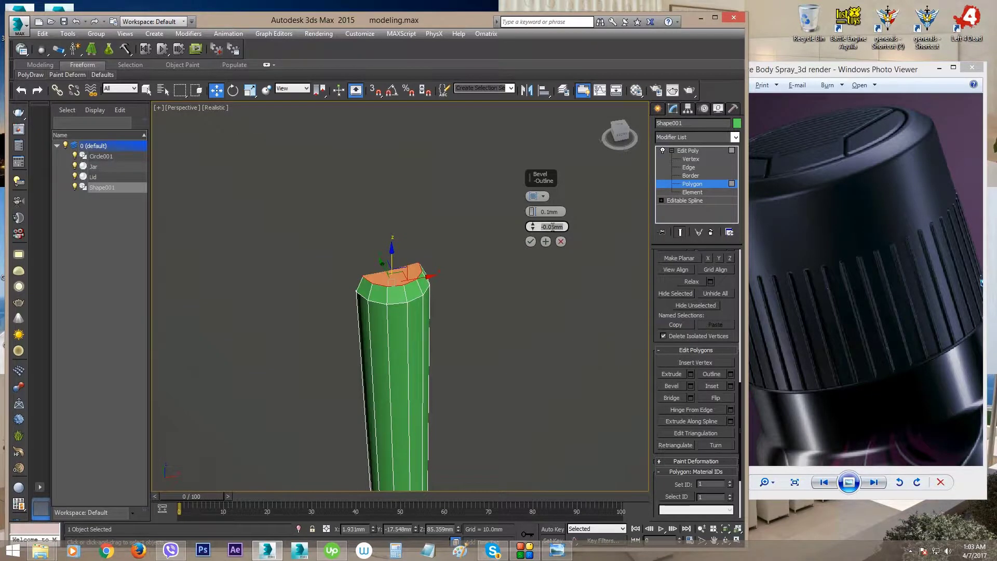
type("-0.07")
key("Return")
middle_click_drag(408, 367, 376, 342, "alt")
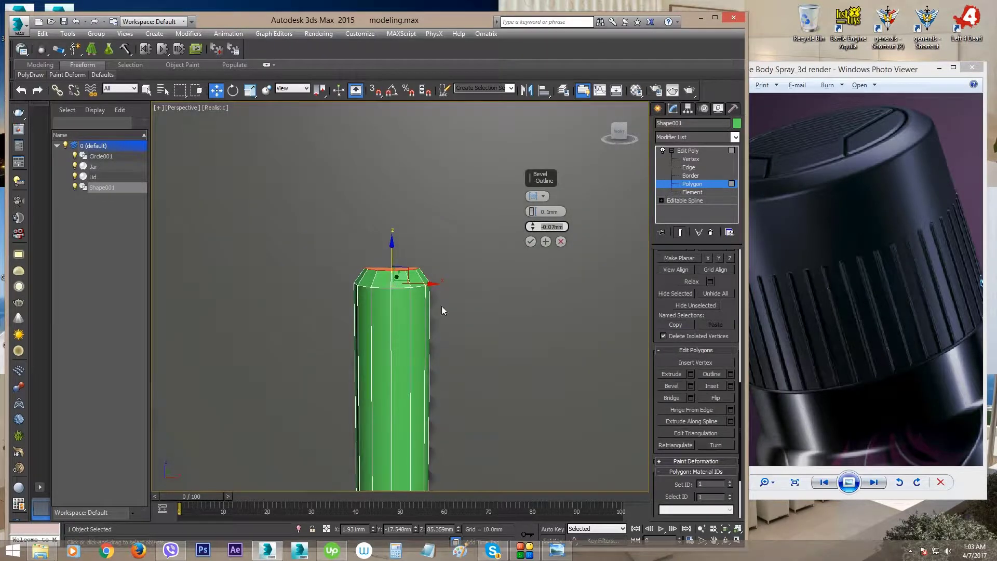
left_click(530, 241)
Check the rib's beveled upper end against the lid and leave the Polygon level of Edit Poly
scroll(409, 370, "down", 5)
mouse_move(436, 325)
middle_mouse_down("alt")
mouse_move(472, 345)
mouse_move(446, 309)
middle_mouse_up("alt")
left_click_drag(445, 308, 447, 287)
middle_click_drag(454, 274, 444, 289, "alt")
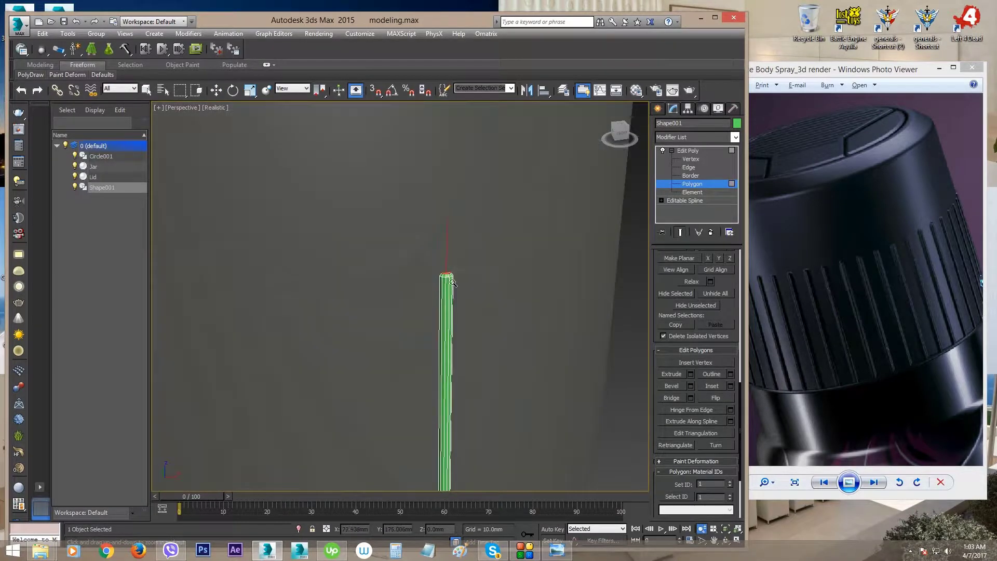
left_click_drag(455, 275, 447, 231)
right_click(448, 232)
scroll(430, 263, "down", 8)
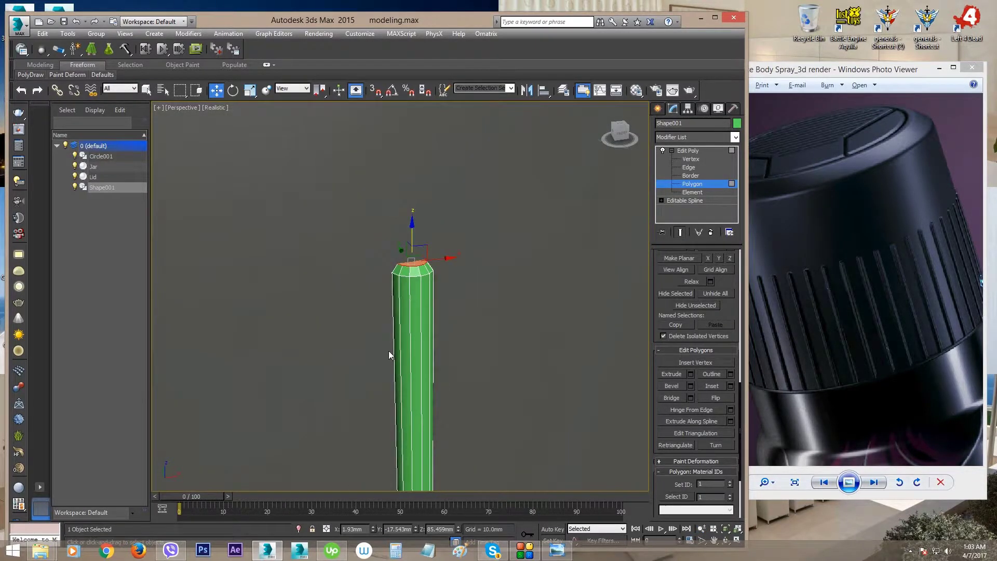
scroll(435, 320, "up", 6)
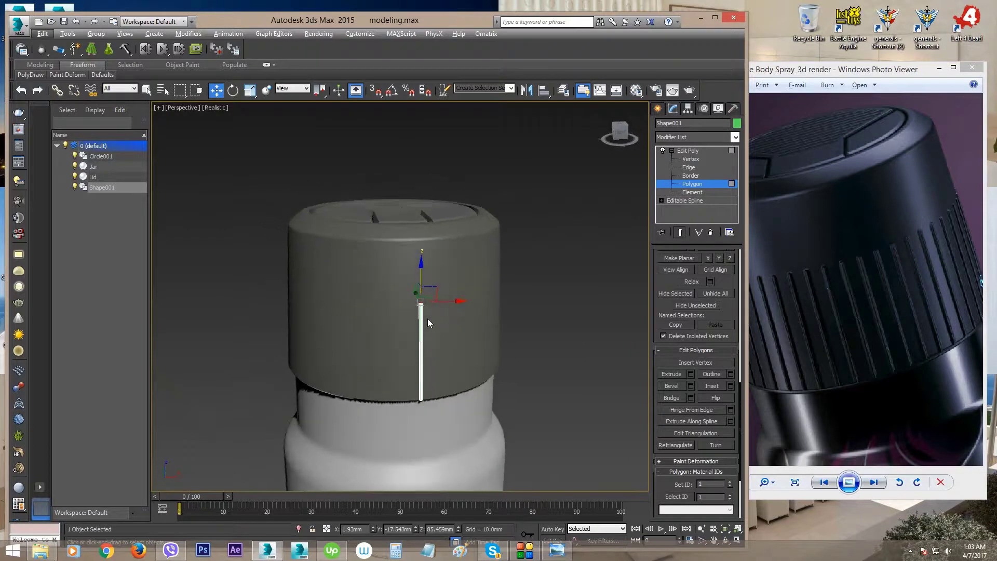
middle_click_drag(414, 274, 473, 299, "alt")
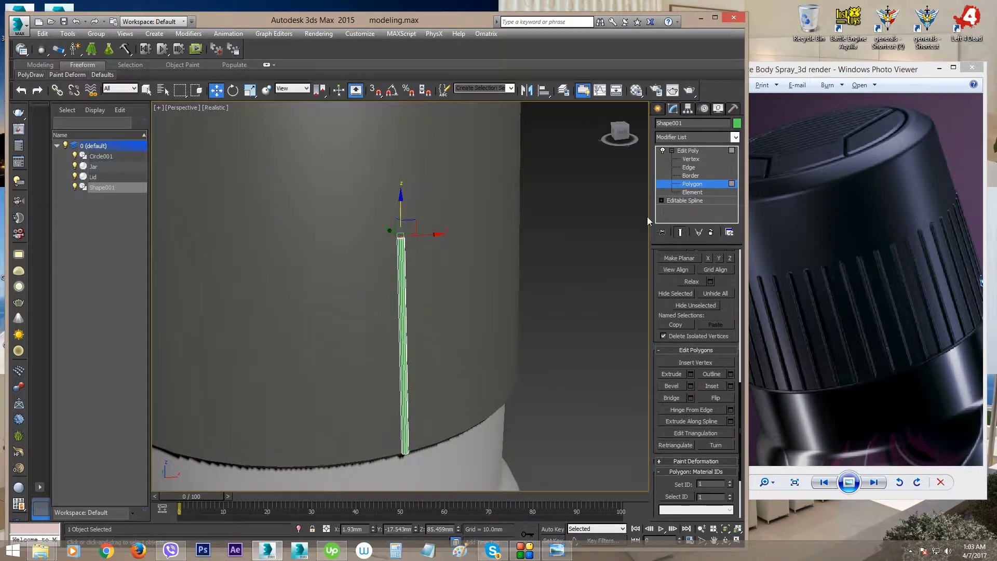
left_click(688, 151)
Examine the whole rib's placement on the lid wall and its pivot position from several sides
scroll(571, 243, "down", 8)
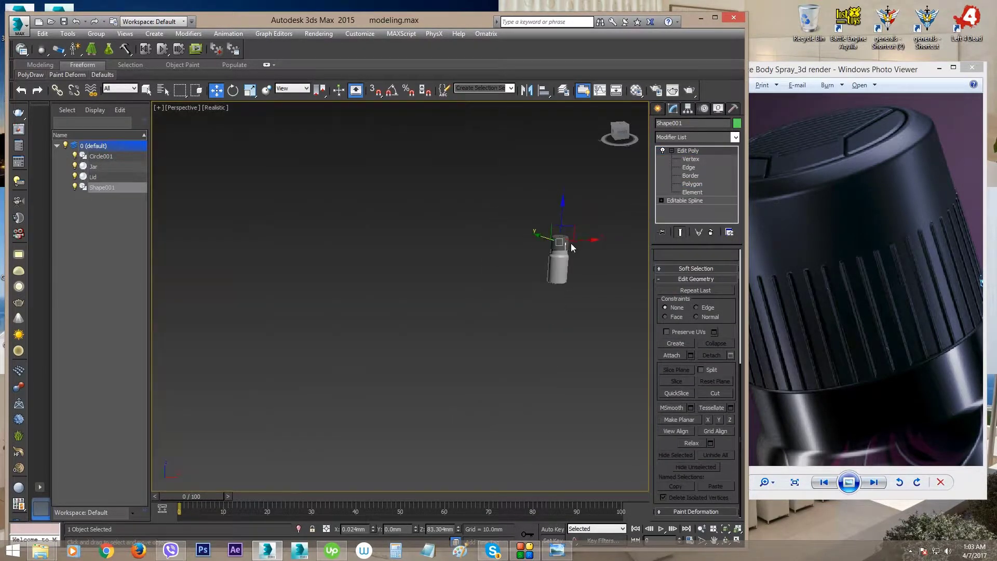
key("z")
scroll(488, 288, "down", 2)
middle_click_drag(485, 285, 426, 300, "alt")
scroll(454, 293, "down", 2)
middle_click_drag(427, 300, 426, 289, "alt")
left_click_drag(427, 289, 423, 296)
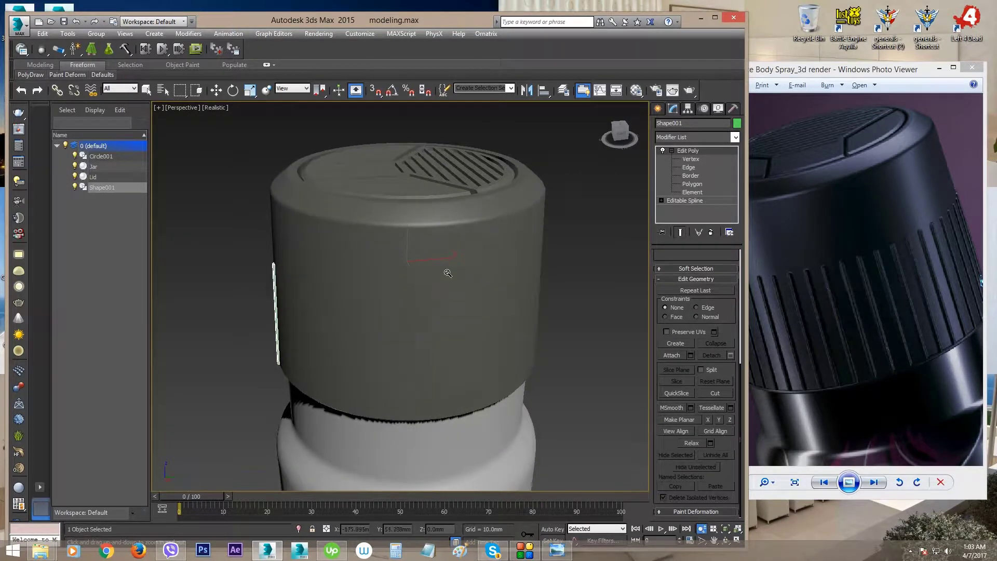
key("w")
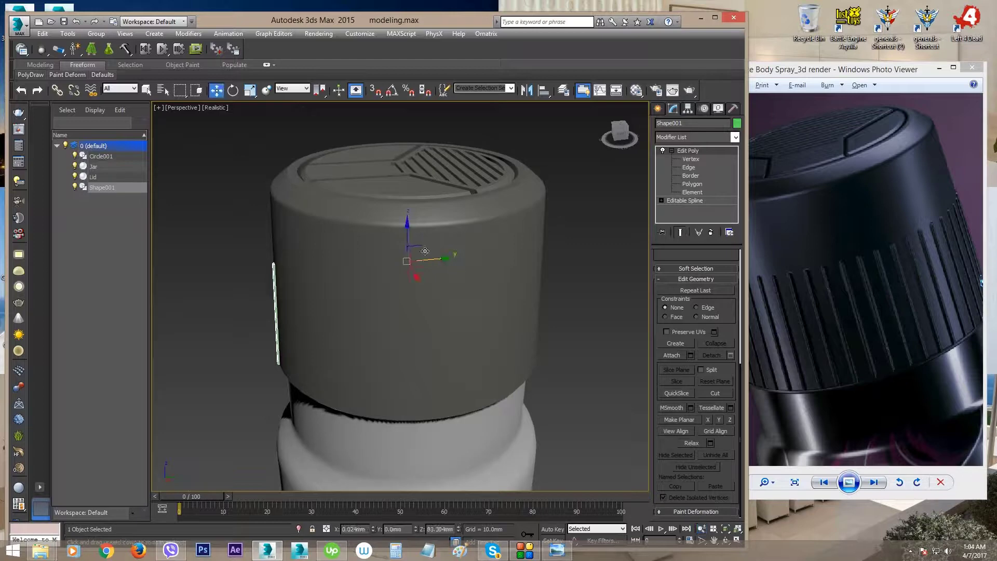
middle_click_drag(403, 275, 466, 275, "alt")
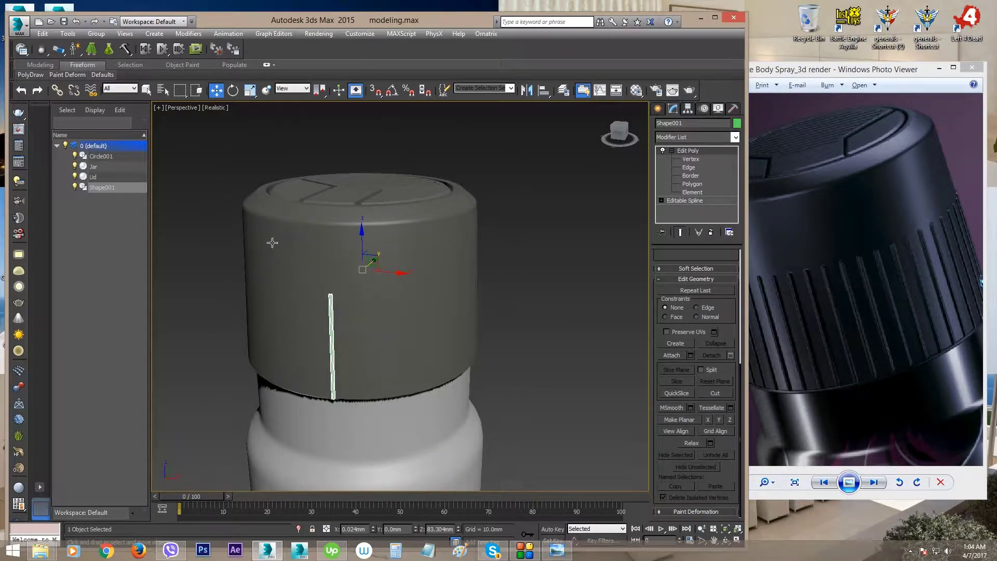
middle_click_drag(387, 259, 518, 243, "alt")
middle_click_drag(416, 261, 428, 269, "alt")
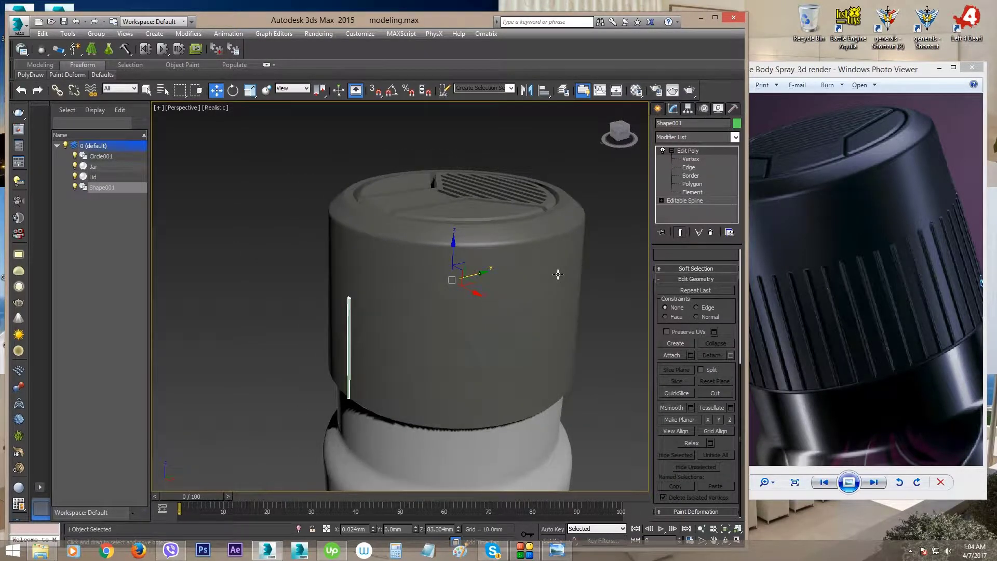
middle_click_drag(496, 289, 419, 276)
scroll(461, 280, "down", 2)
Try rotating a copy of the rib around the lid's vertical axis and cancel the copy
key("e")
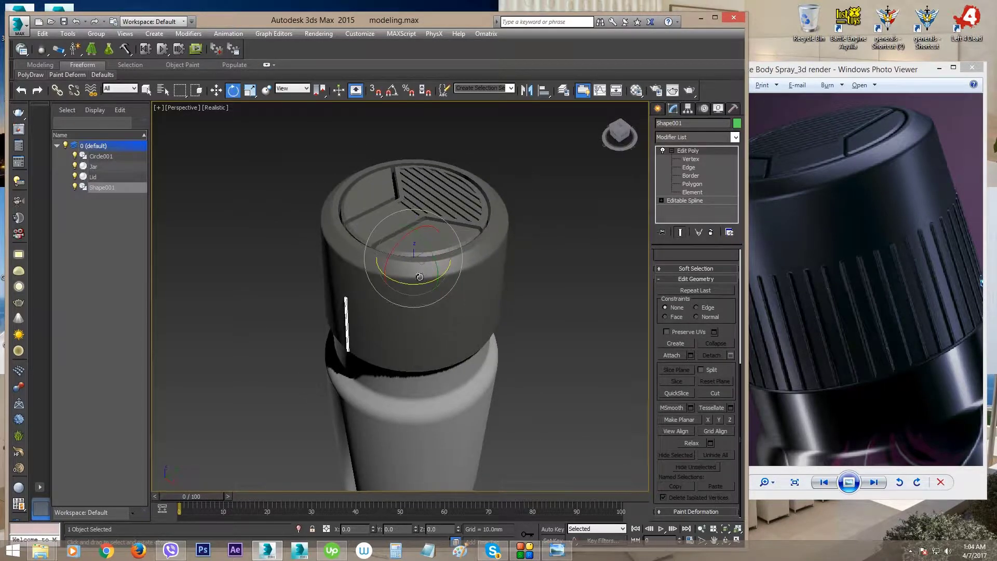
mouse_move(416, 286)
left_mouse_down("shift")
mouse_move(527, 280)
mouse_move(288, 318)
mouse_move(532, 258)
left_mouse_up("shift")
left_click(418, 329)
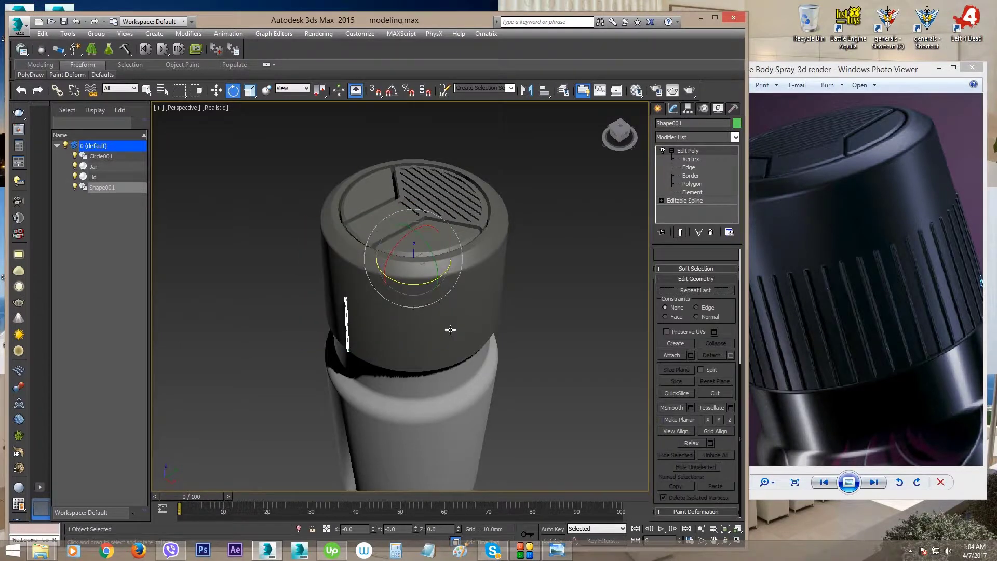
mouse_move(439, 323)
middle_mouse_down("alt")
mouse_move(422, 296)
mouse_move(434, 302)
middle_mouse_up("alt")
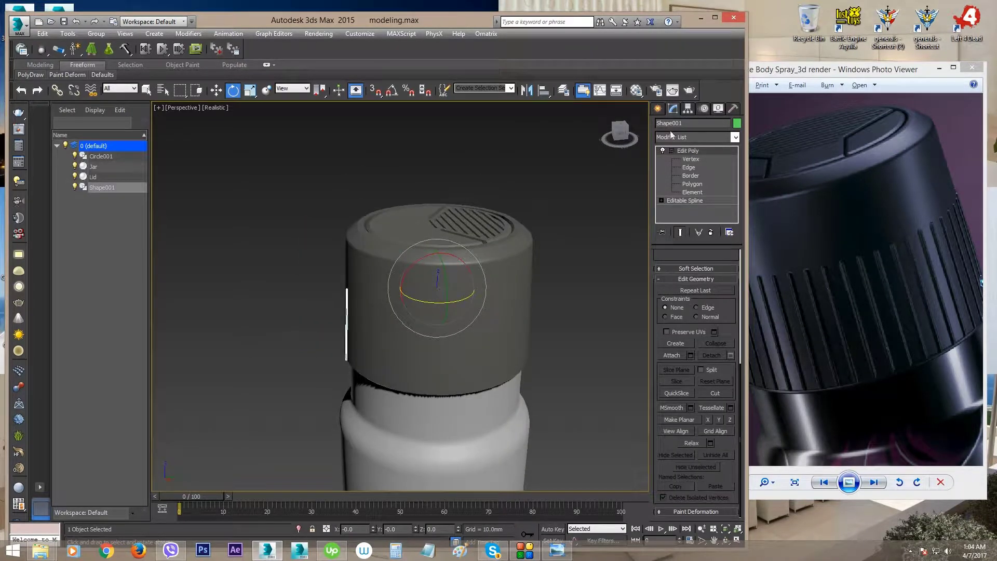
Switch back to the Move tool and enable pivot-only adjustment for the rib
key("w")
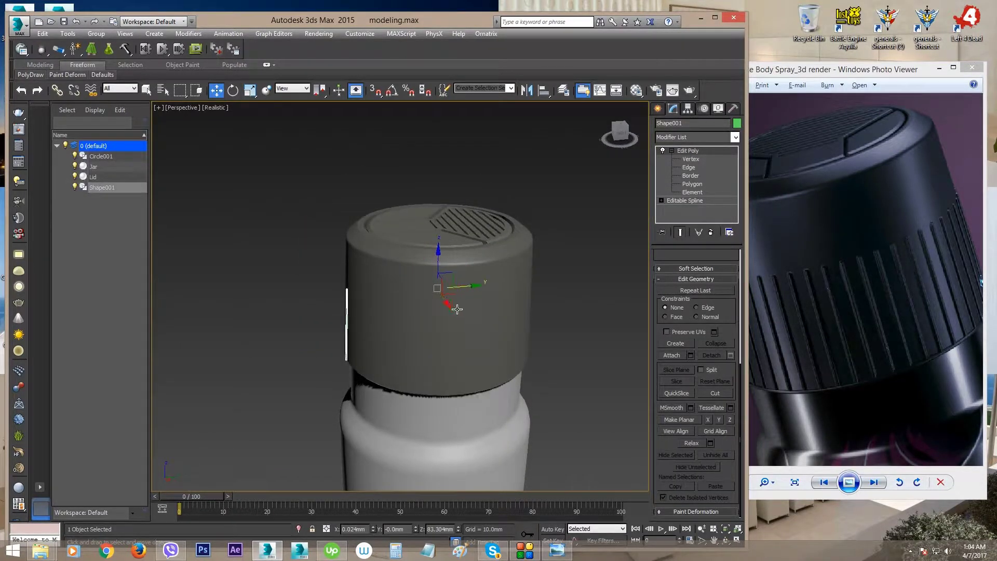
middle_click_drag(456, 304, 470, 304, "alt")
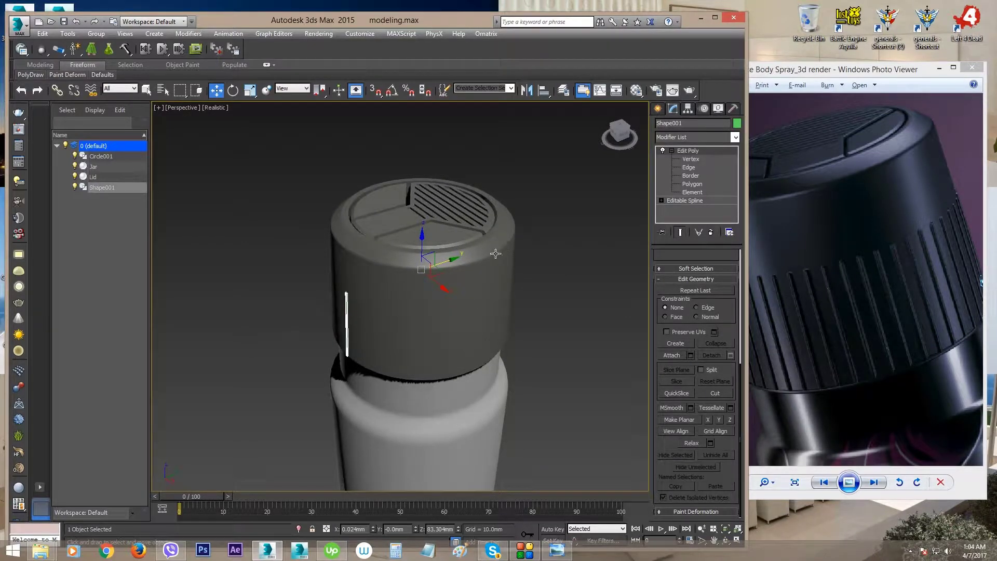
left_click(688, 109)
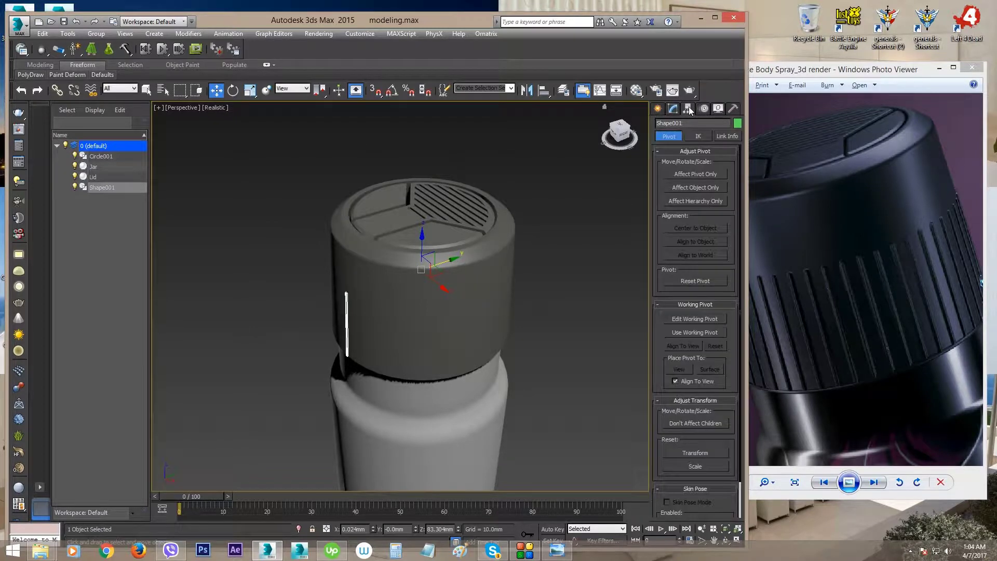
left_click(678, 175)
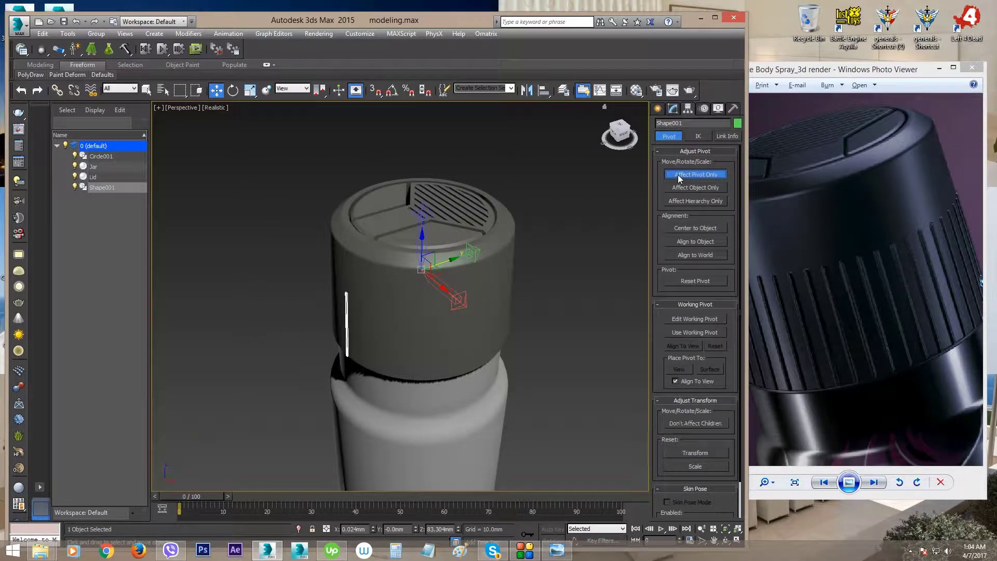
Try aligning the rib's pivot to the lid, center to center on X, Y and Z, and undo the alignment
left_click(544, 94)
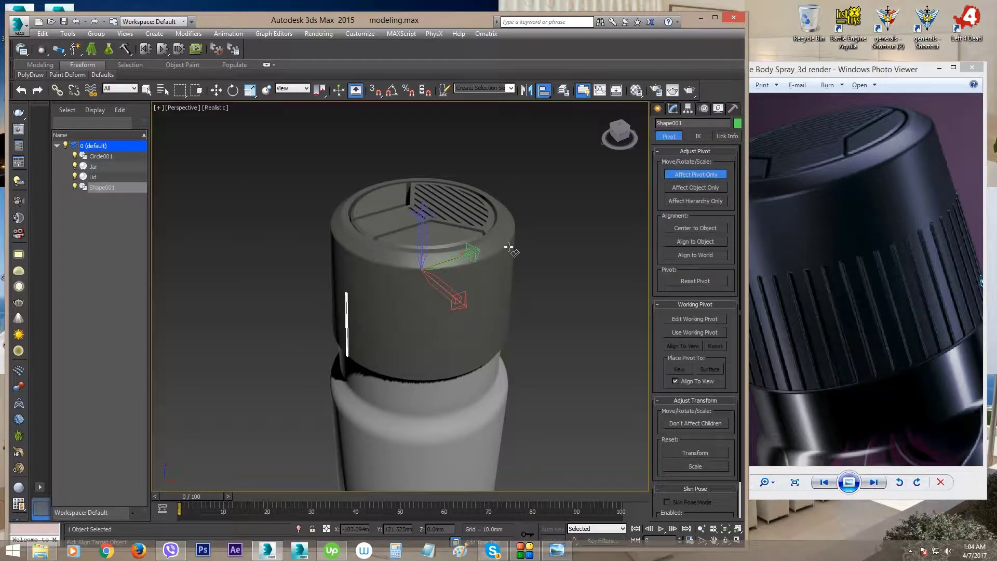
left_click(508, 247)
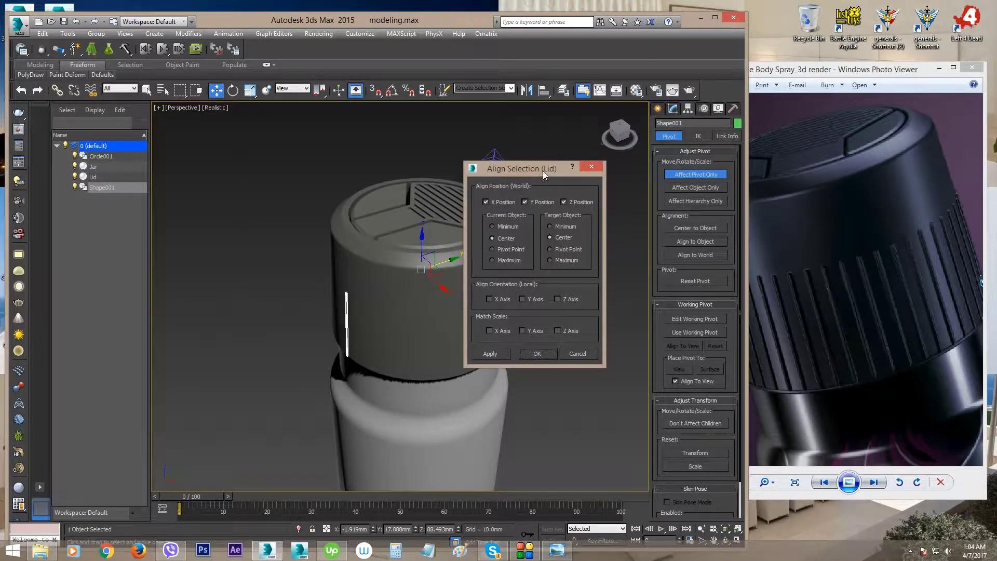
left_click_drag(543, 170, 582, 213)
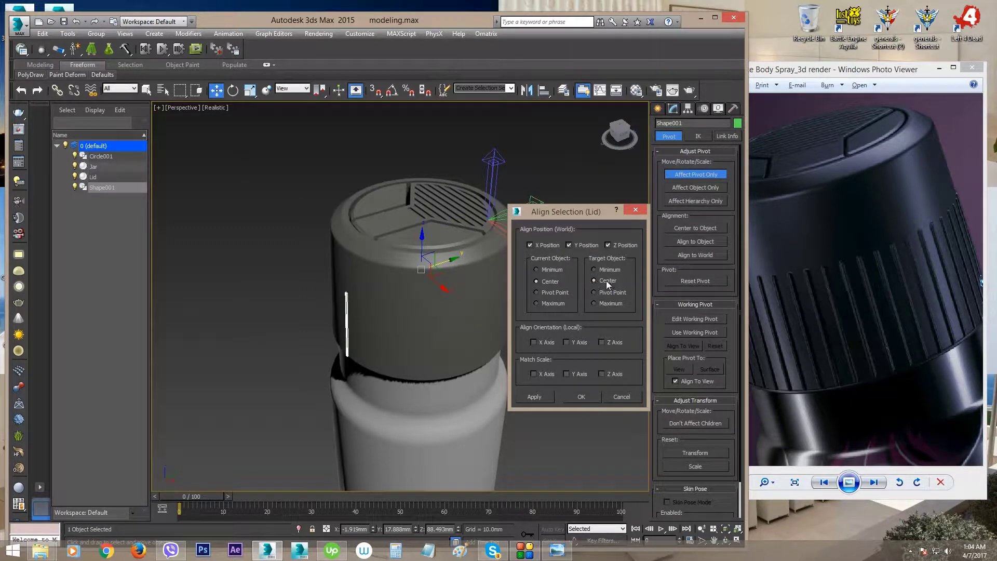
left_click(573, 397)
middle_click_drag(498, 341, 484, 313, "alt")
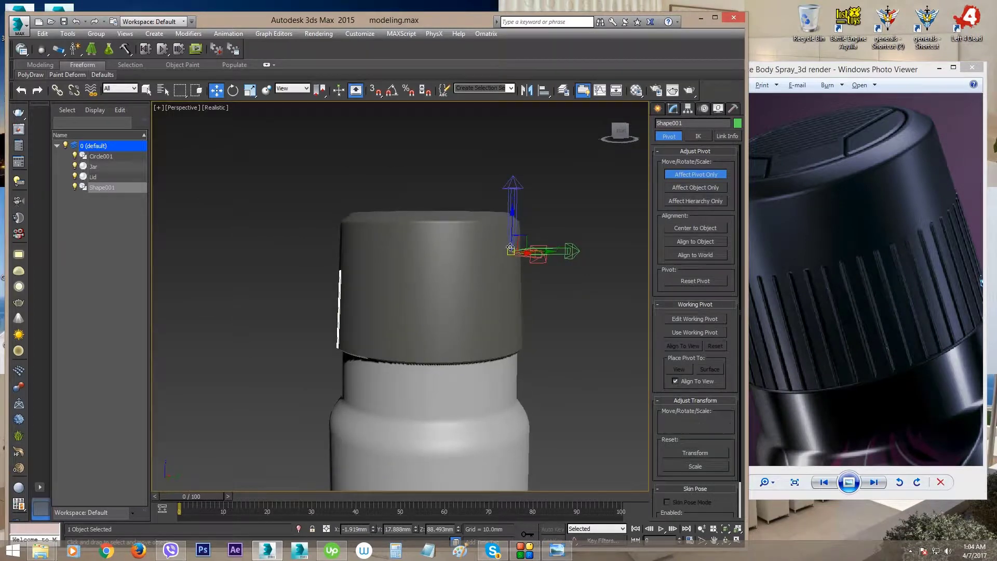
key("ctrl+z")
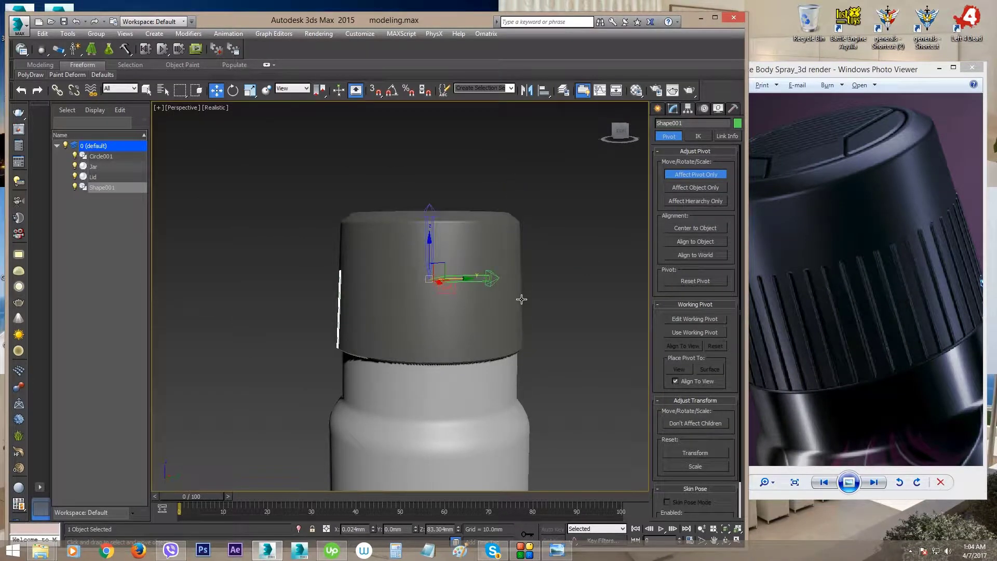
middle_click_drag(525, 305, 466, 300, "alt")
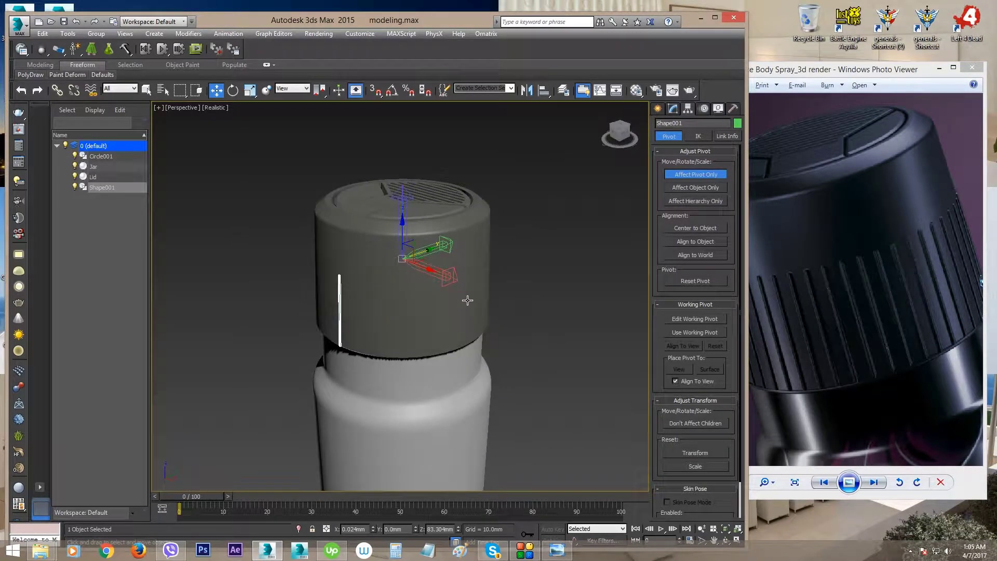
Turn off pivot-only adjustment for the rib and return to its modifier settings
left_click(677, 174)
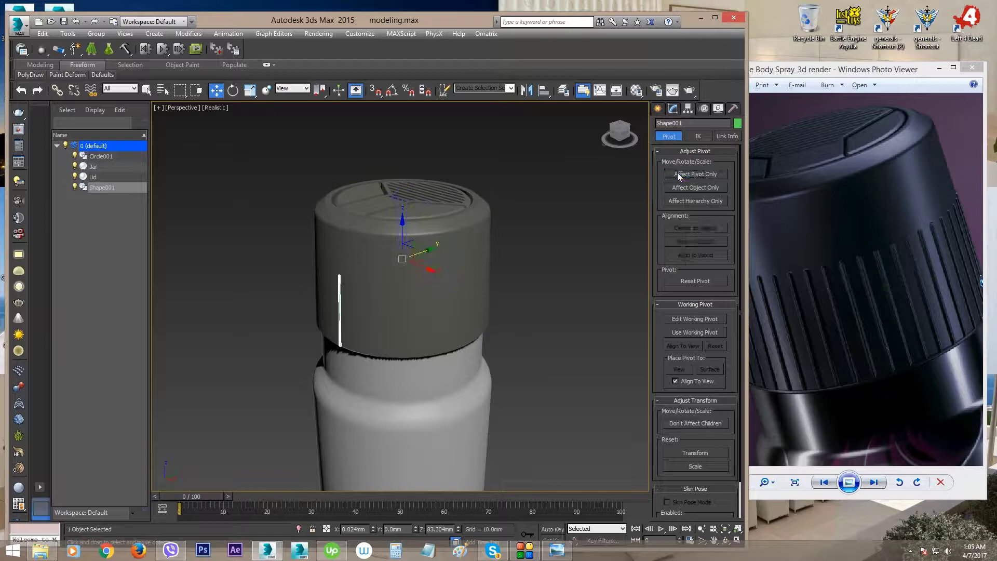
left_click(673, 109)
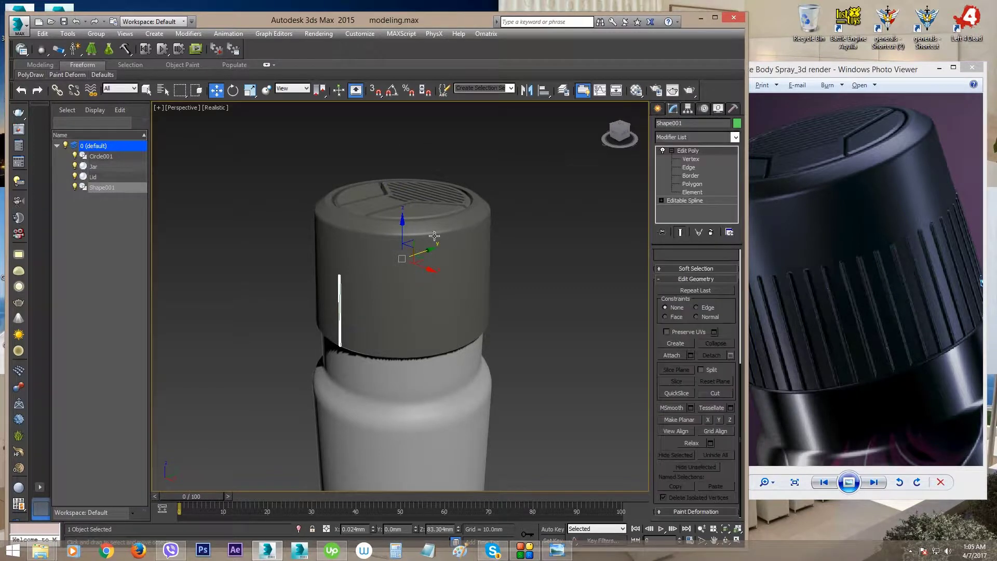
middle_click_drag(434, 236, 389, 303, "alt")
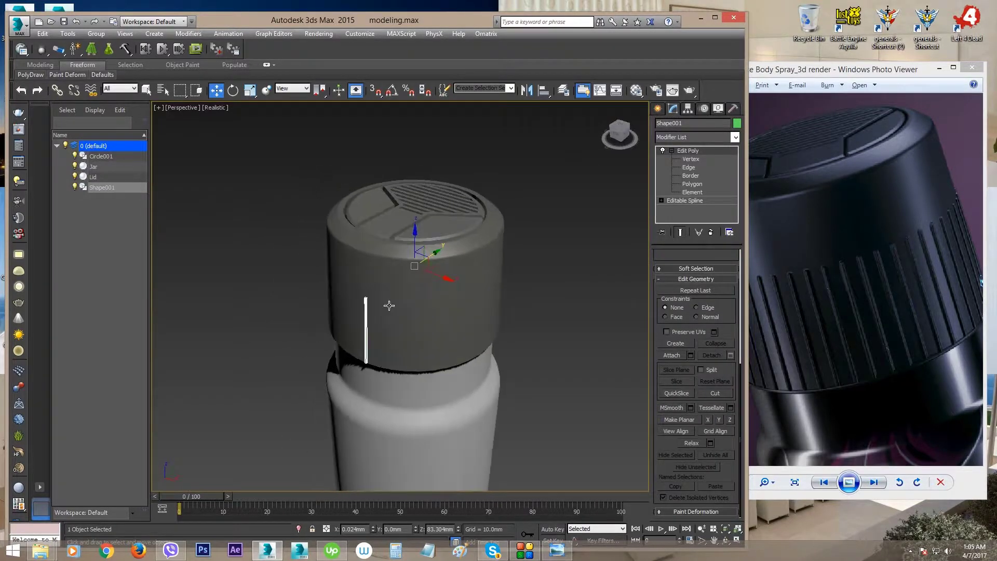
middle_click_drag(438, 283, 431, 291)
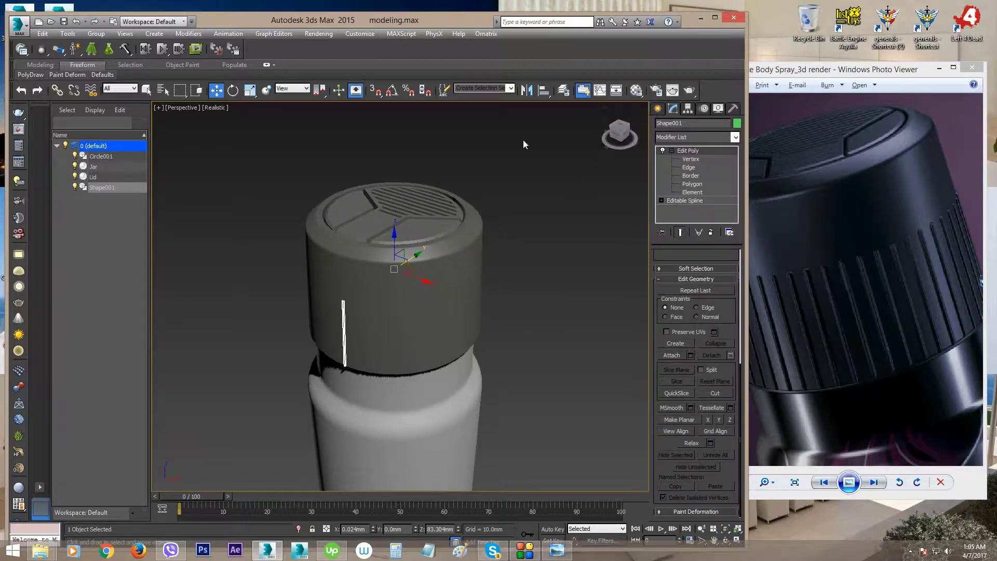
Open the Array tool for the selected rib and place its dialog clear of the lid
left_click(43, 33)
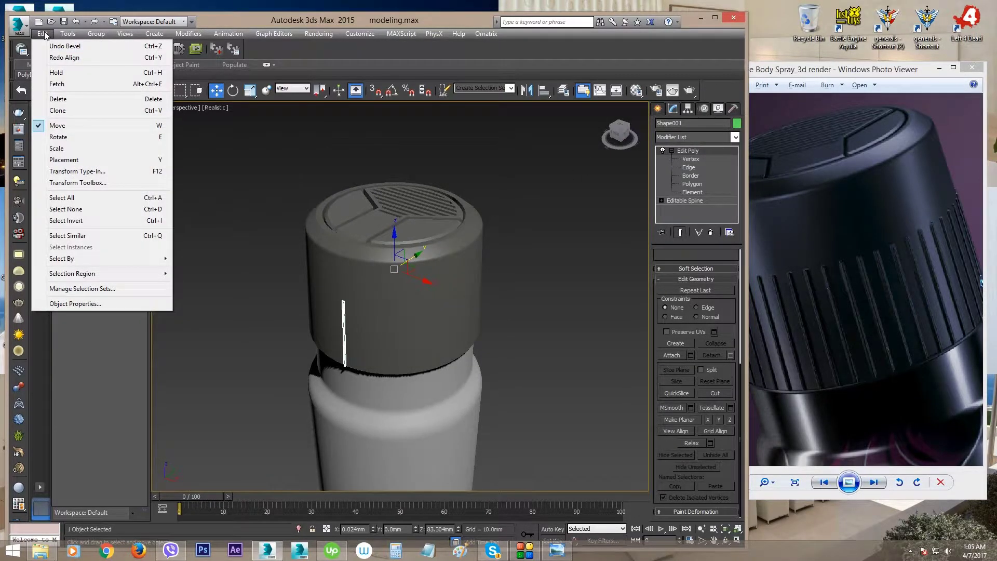
mouse_move(65, 35)
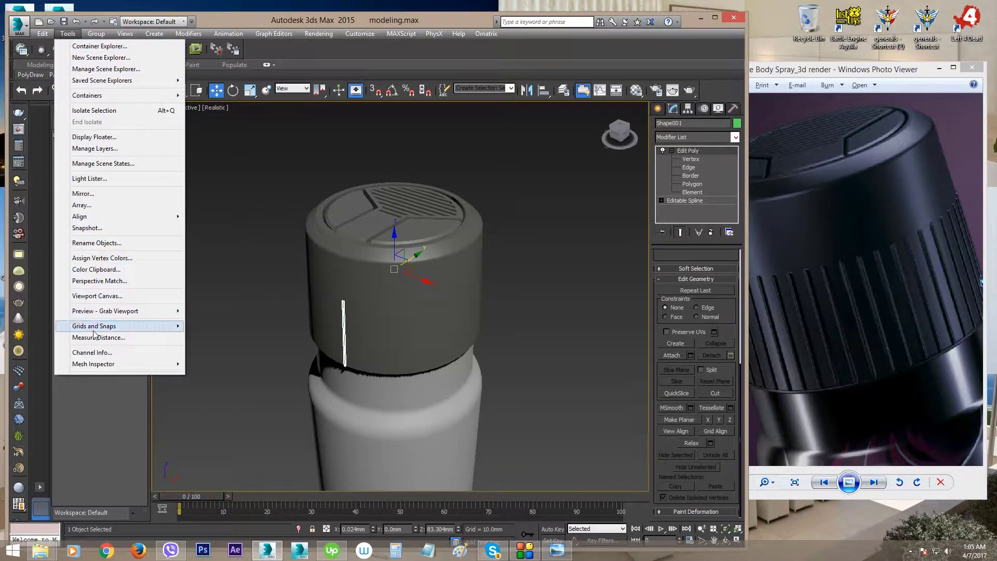
left_click(84, 206)
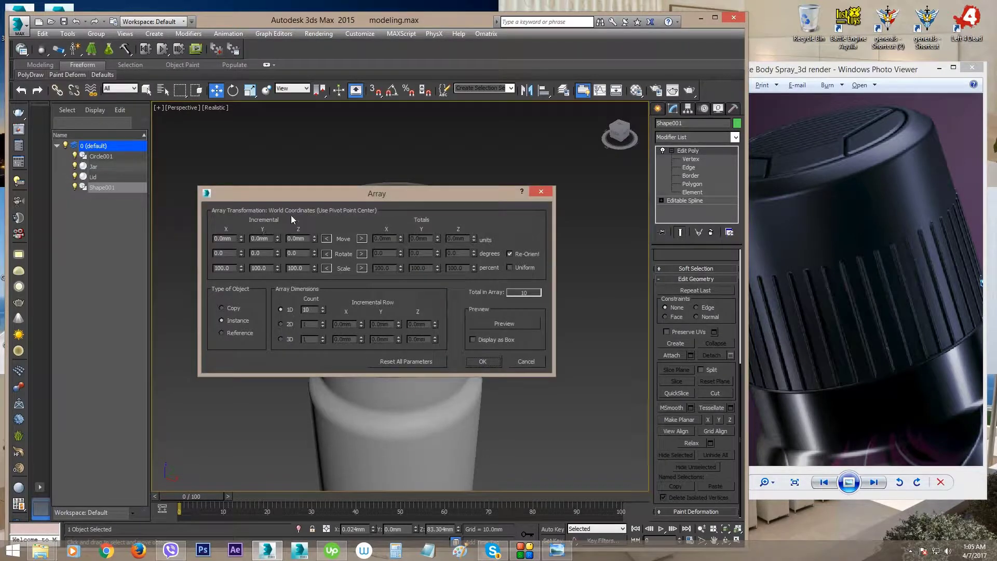
left_click_drag(291, 198, 353, 131)
middle_click_drag(343, 441, 343, 479)
scroll(352, 395, "down", 3)
middle_click_drag(377, 400, 386, 410)
scroll(386, 410, "down", 1)
left_click_drag(443, 128, 388, 123)
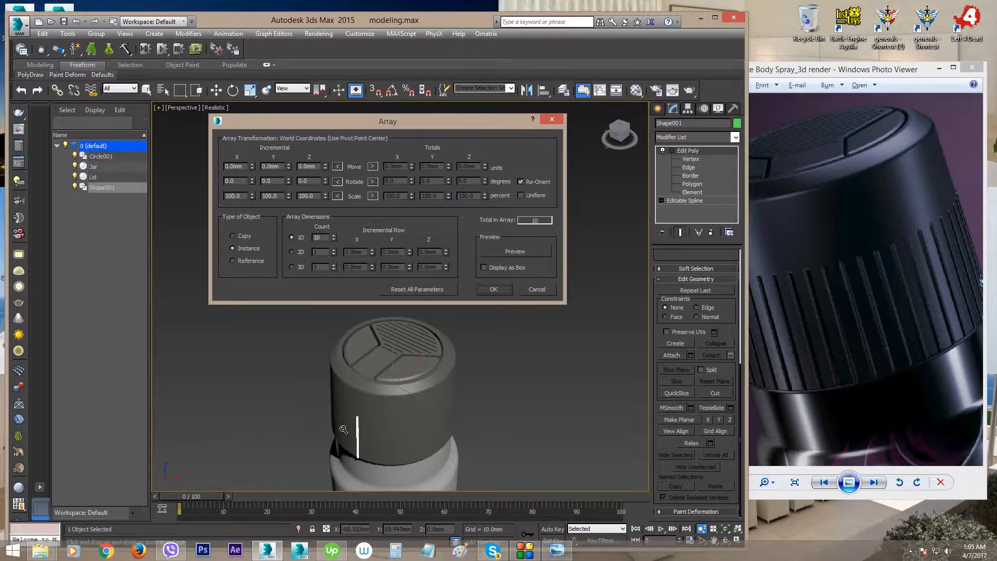
Set the rib array's total rotation to 360 degrees about Z and preview the copies around the lid
left_click(372, 181)
scroll(391, 381, "up", 2)
middle_click_drag(390, 380, 384, 334, "alt")
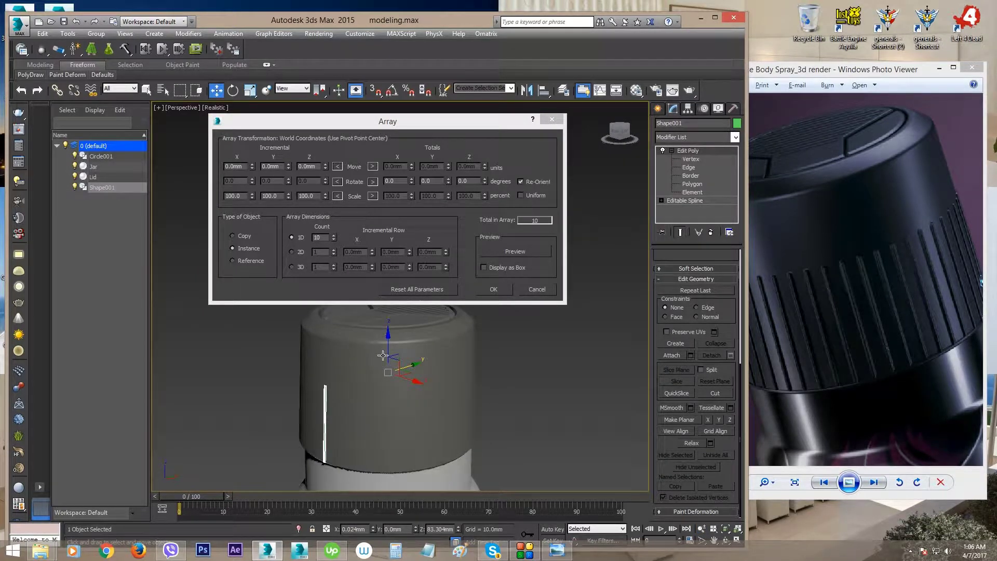
double_click(460, 180)
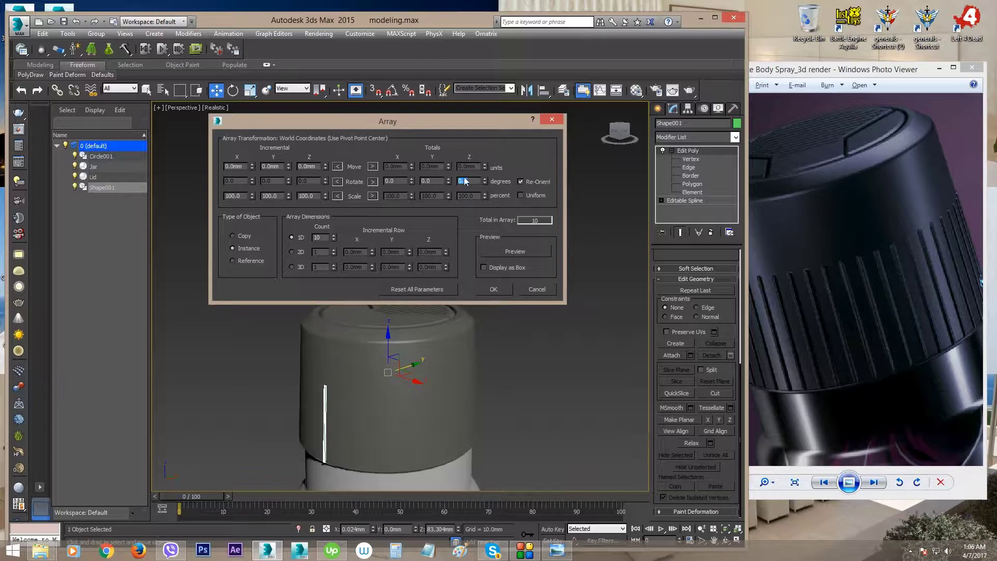
type("360")
key("Return")
double_click(315, 237)
left_click(506, 251)
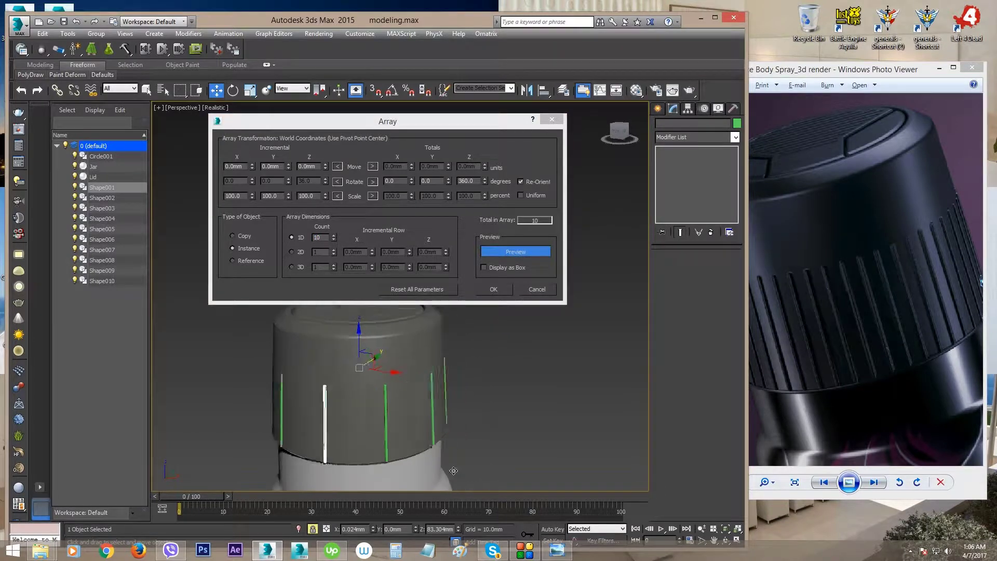
middle_click_drag(454, 470, 441, 428, "alt")
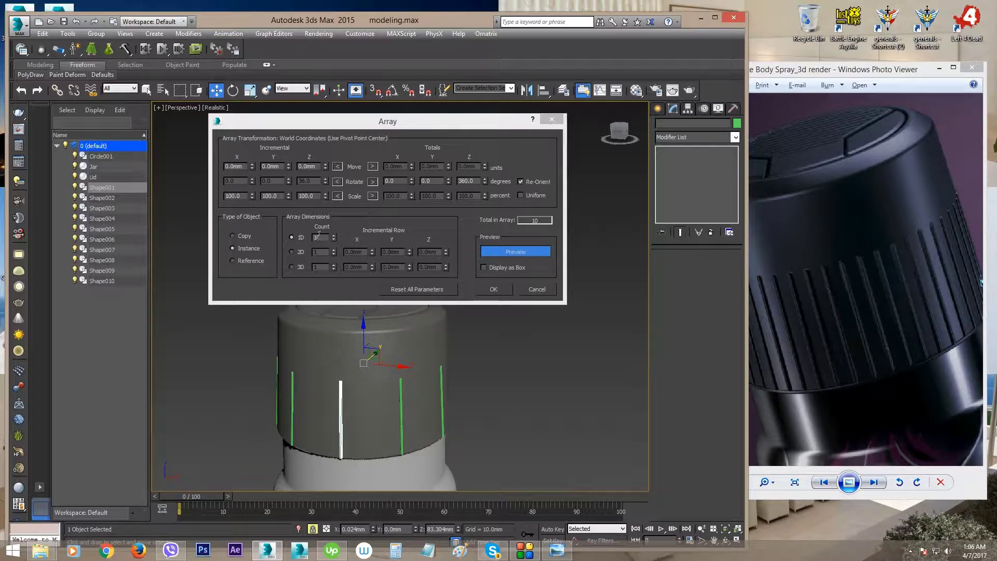
Set the array count to 38 instances and create the ring of ribs
left_click_drag(335, 235, 337, 219)
mouse_move(344, 385)
middle_mouse_down("alt")
mouse_move(417, 373)
mouse_move(402, 383)
mouse_move(383, 351)
mouse_move(369, 349)
middle_mouse_up("alt")
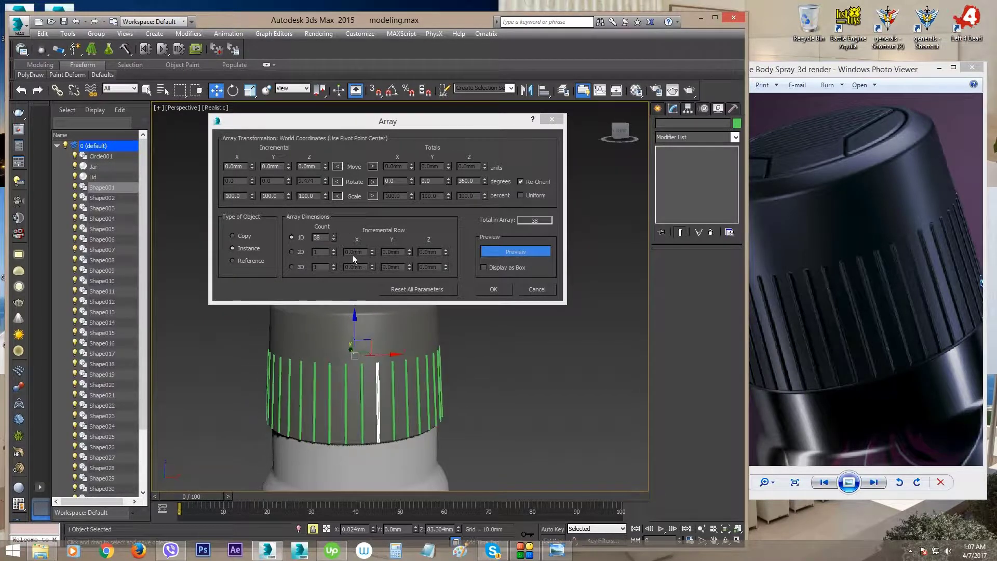
left_click(500, 289)
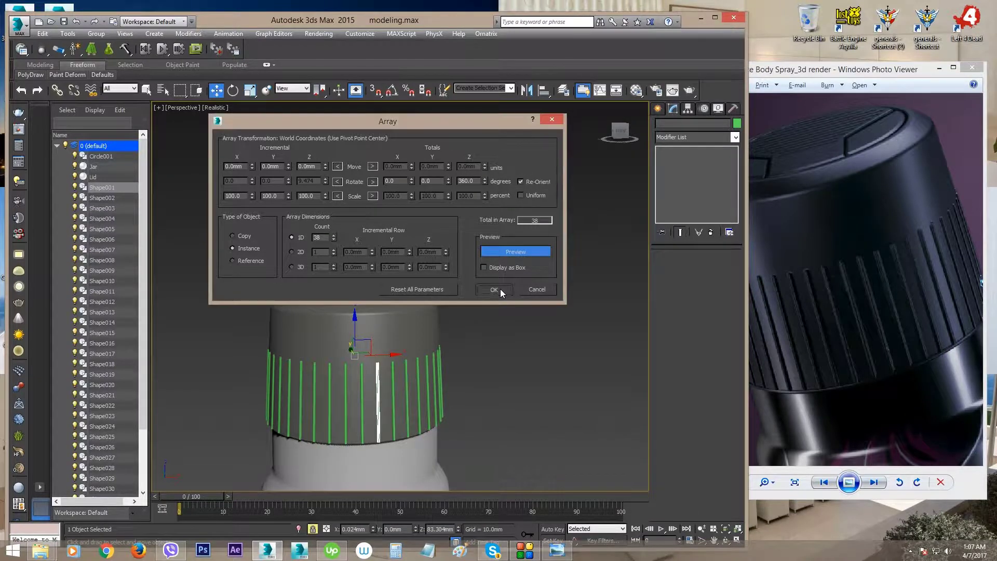
Try raising the rib's top vertices toward the lid's upper edge, and undo the move
middle_click_drag(464, 375, 373, 312, "alt")
scroll(389, 321, "up", 2)
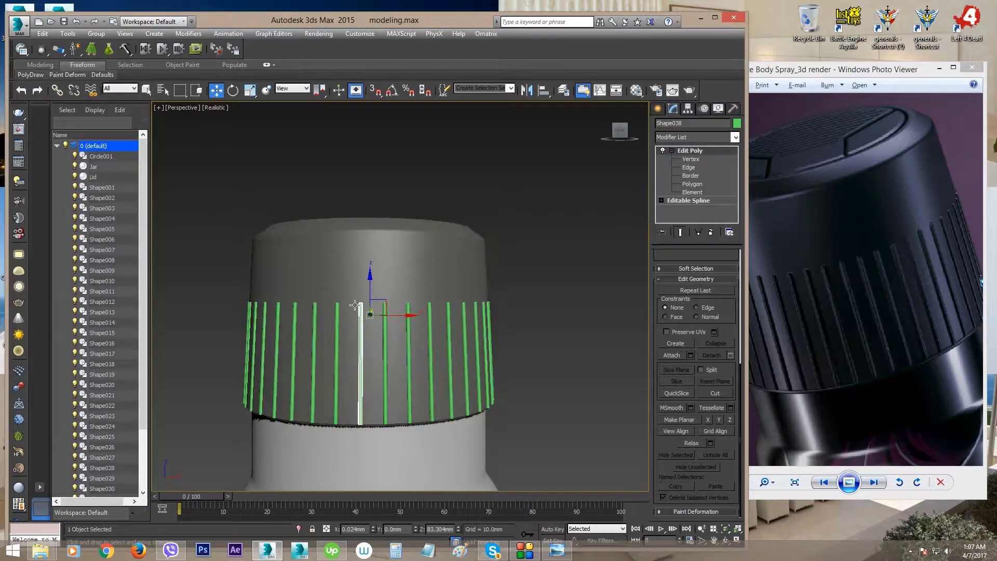
left_click(690, 159)
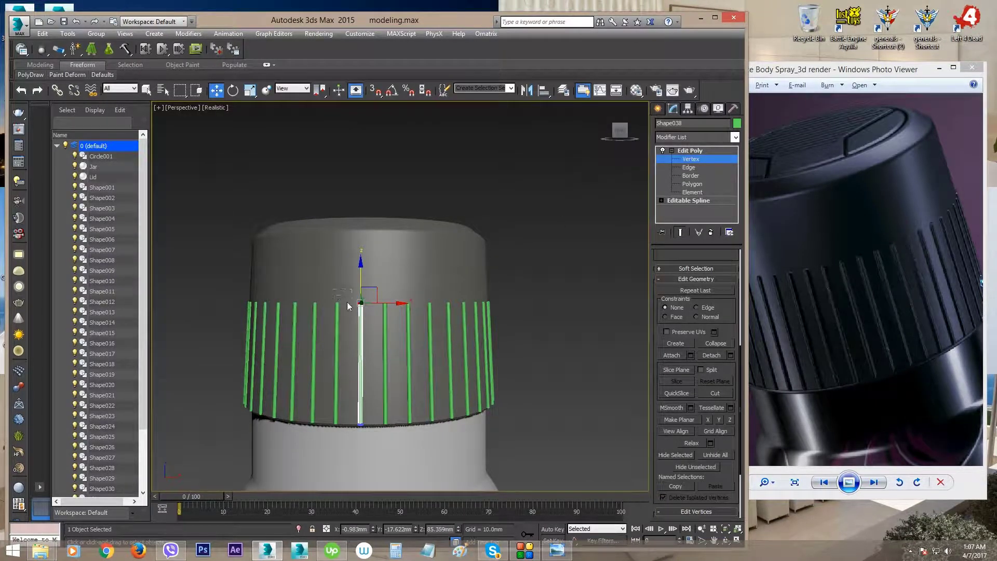
left_click_drag(362, 274, 362, 180)
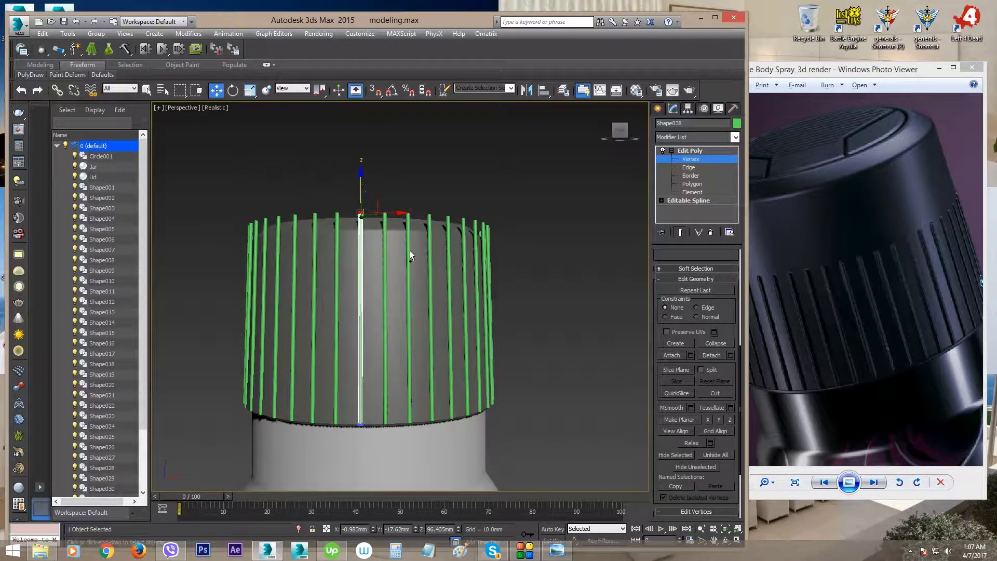
key("ctrl+z")
Compare the ribs' length, thickness and spacing around the lid with the reference render
mouse_move(422, 314)
middle_mouse_down("alt")
mouse_move(345, 367)
mouse_move(334, 343)
mouse_move(434, 310)
middle_mouse_up("alt")
mouse_move(403, 306)
middle_mouse_down("ctrl+alt")
mouse_move(400, 287)
mouse_move(399, 316)
middle_mouse_up("ctrl+alt")
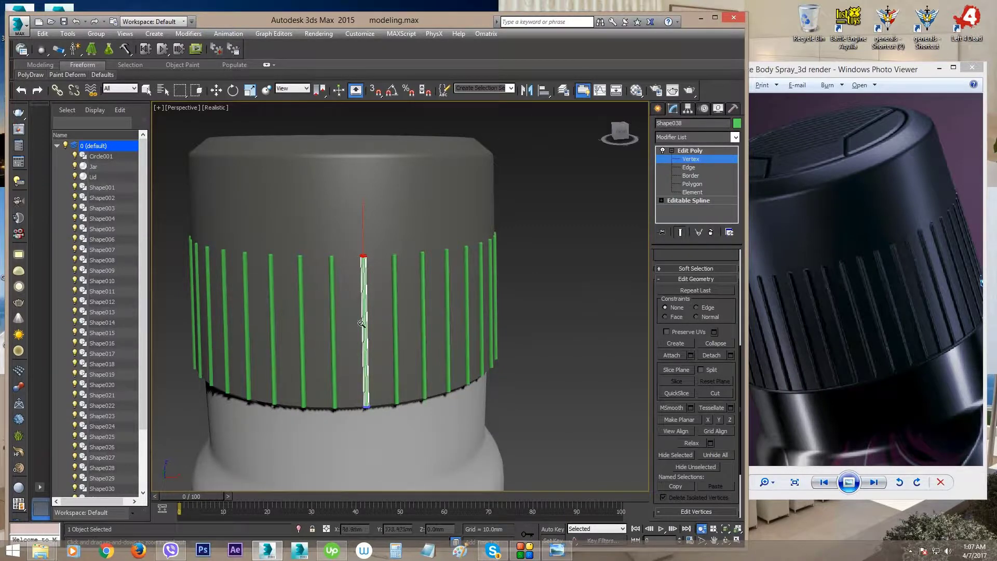
left_click_drag(362, 270, 363, 373)
left_click_drag(366, 304, 367, 218)
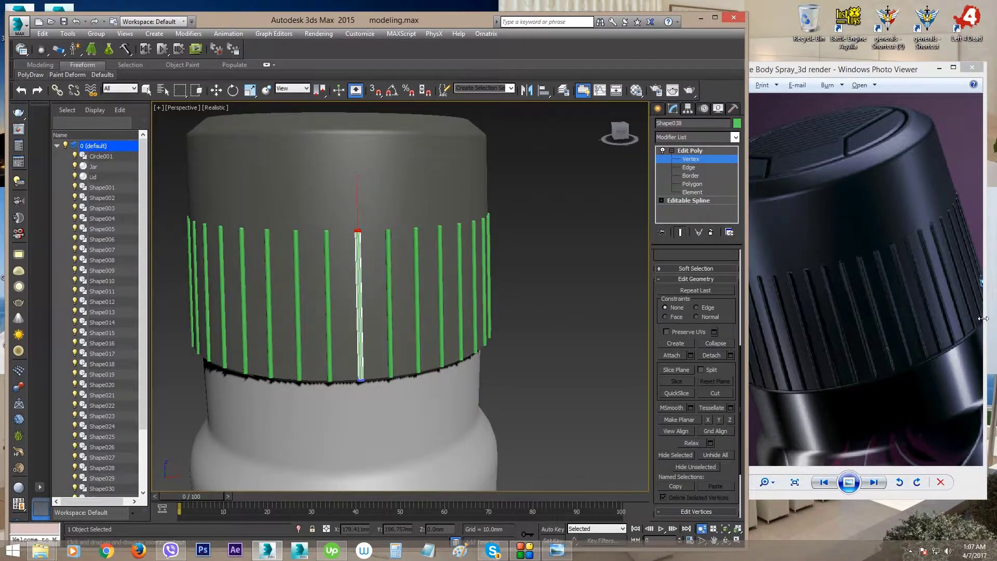
left_click_drag(916, 304, 849, 294)
middle_click_drag(475, 320, 500, 357)
middle_click_drag(442, 304, 409, 301)
scroll(478, 295, "up", 3)
right_click(473, 269)
scroll(463, 294, "down", 4)
scroll(431, 259, "up", 4)
middle_click_drag(419, 237, 403, 278)
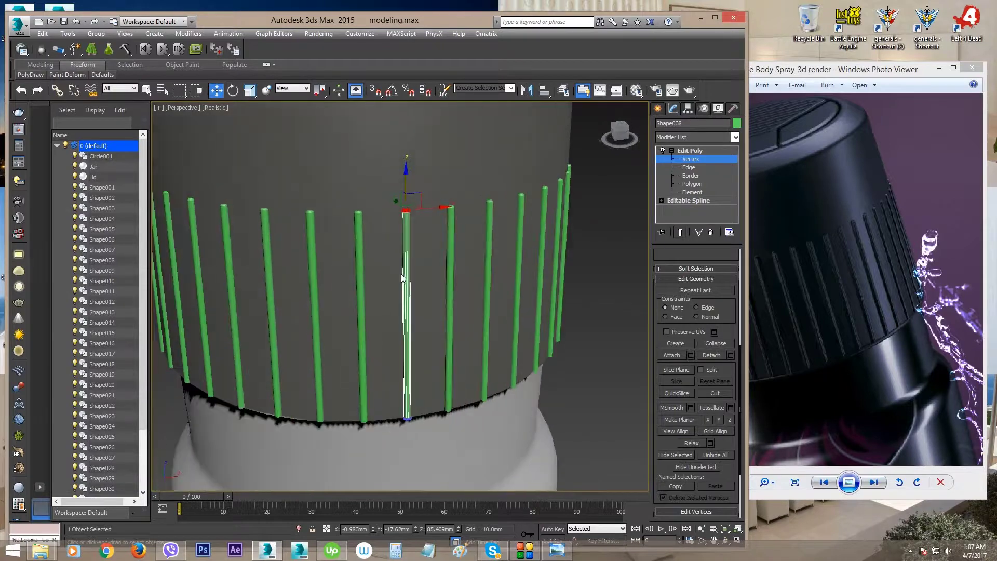
Select the rib's long side polygons and try moving them with the constraint set to Normal
left_click(693, 185)
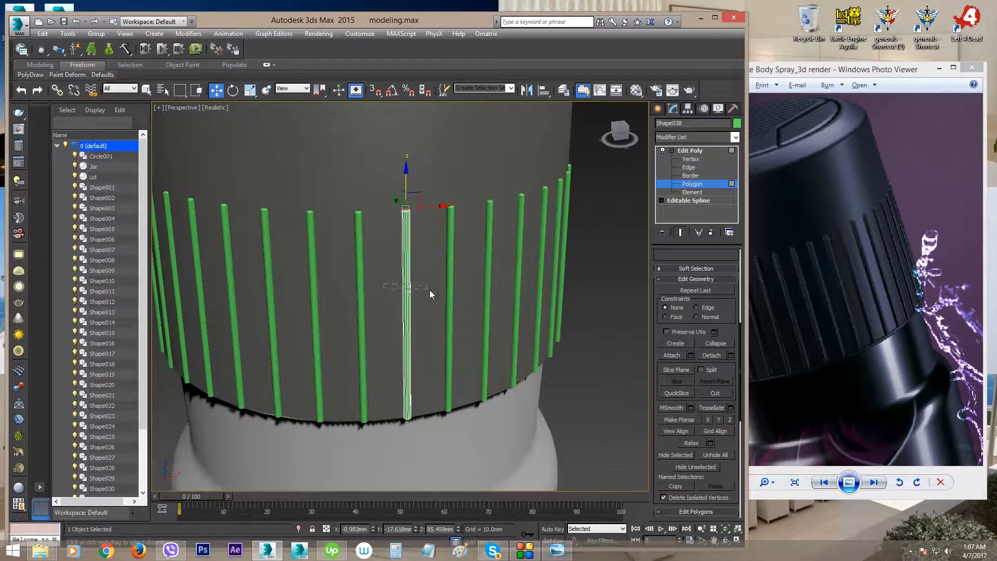
left_click_drag(450, 299, 449, 315)
middle_click_drag(432, 319, 449, 322, "alt")
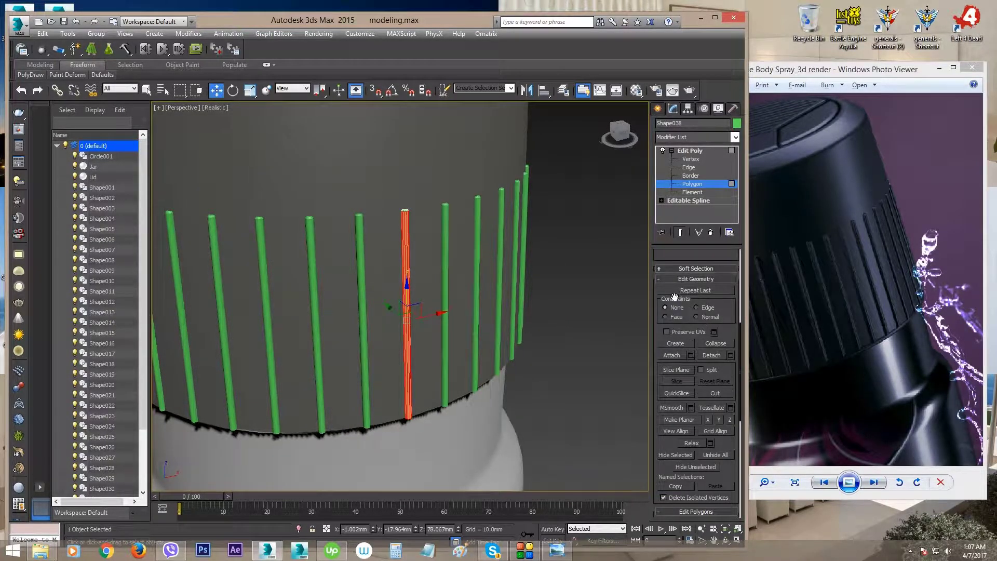
left_click(702, 317)
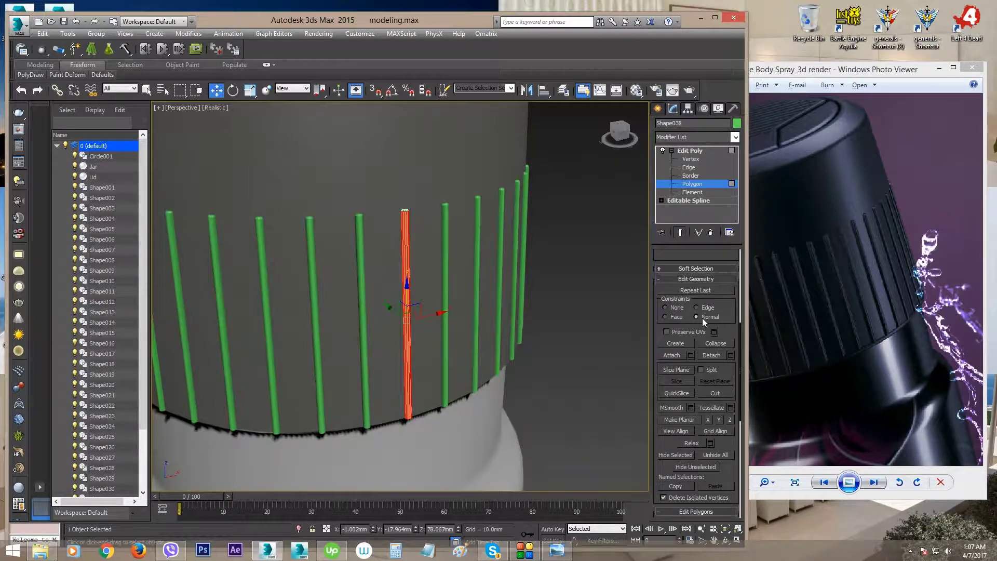
middle_click_drag(425, 341, 412, 295, "alt")
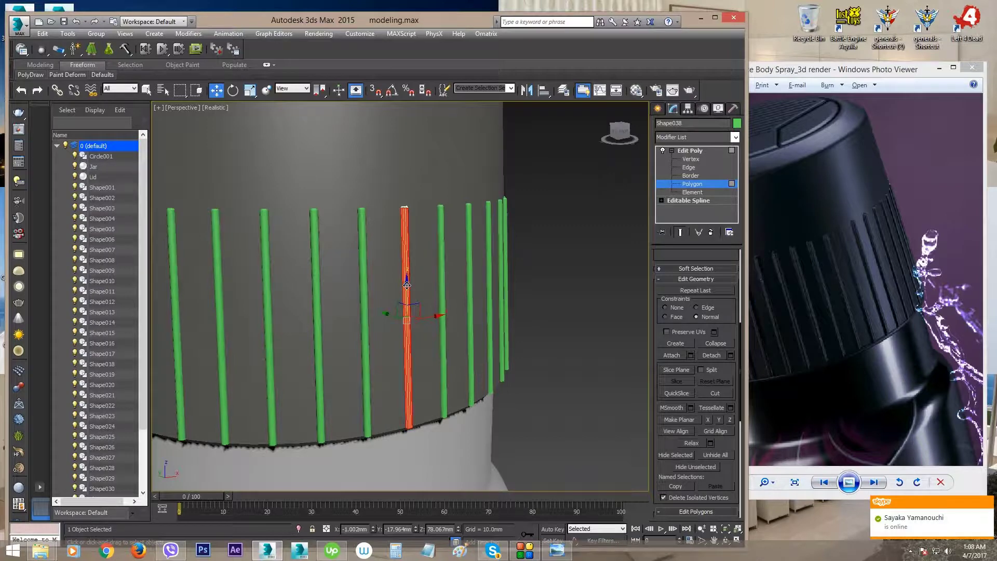
left_click_drag(406, 285, 407, 283)
middle_click_drag(407, 283, 399, 303, "alt")
key("alt+z")
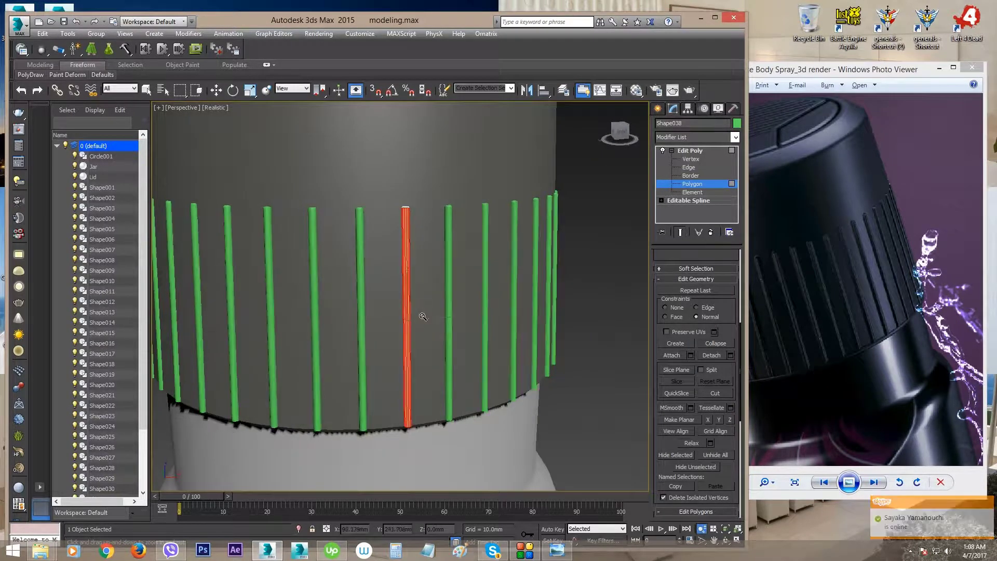
Examine the ring of ribs and the top end of the selected rib up close
left_click_drag(422, 315, 399, 286)
key("w")
scroll(405, 322, "down", 2)
middle_click_drag(405, 323, 390, 335, "alt")
key("alt+z")
left_click_drag(385, 341, 383, 352)
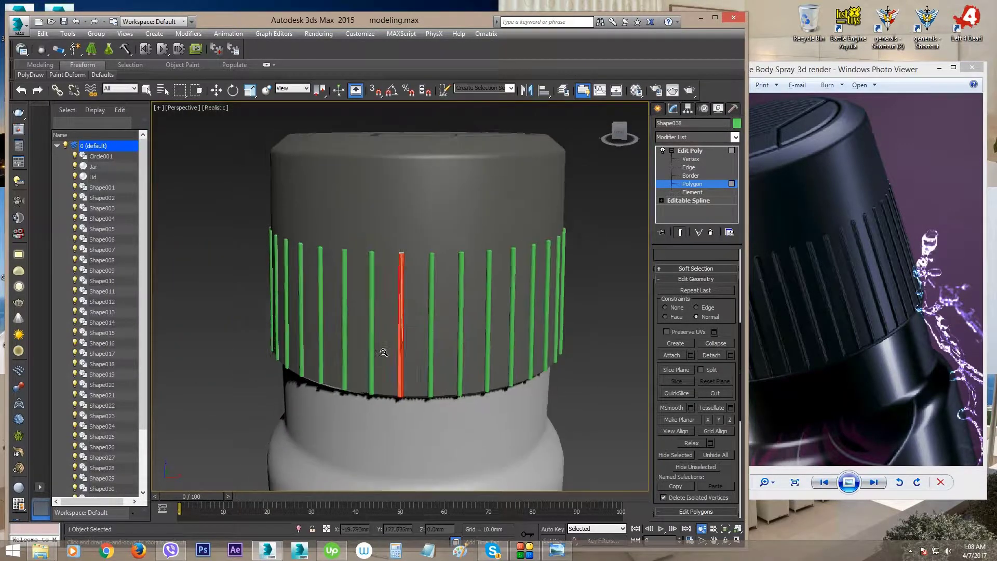
middle_click_drag(383, 352, 438, 372, "alt")
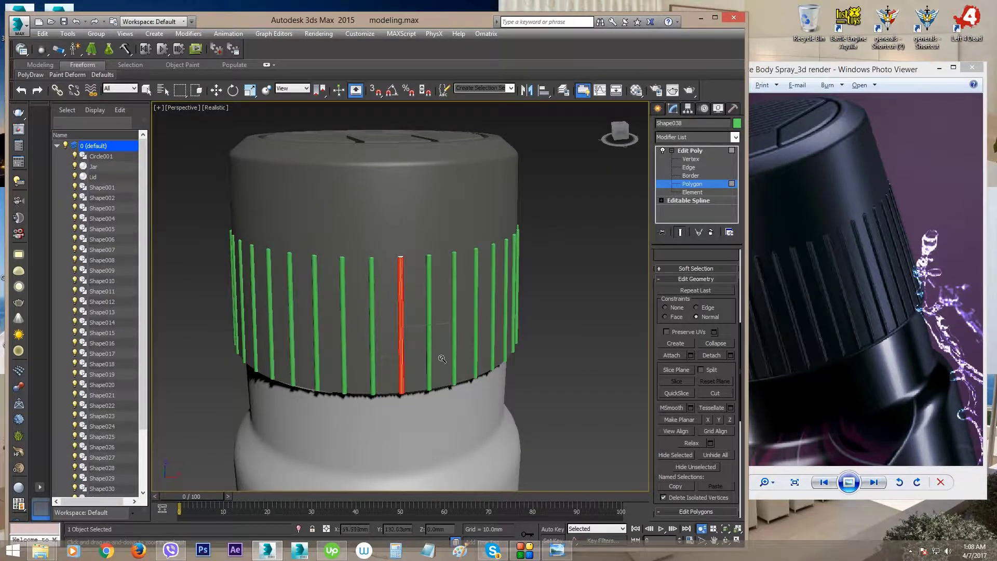
left_click_drag(410, 265, 371, 218)
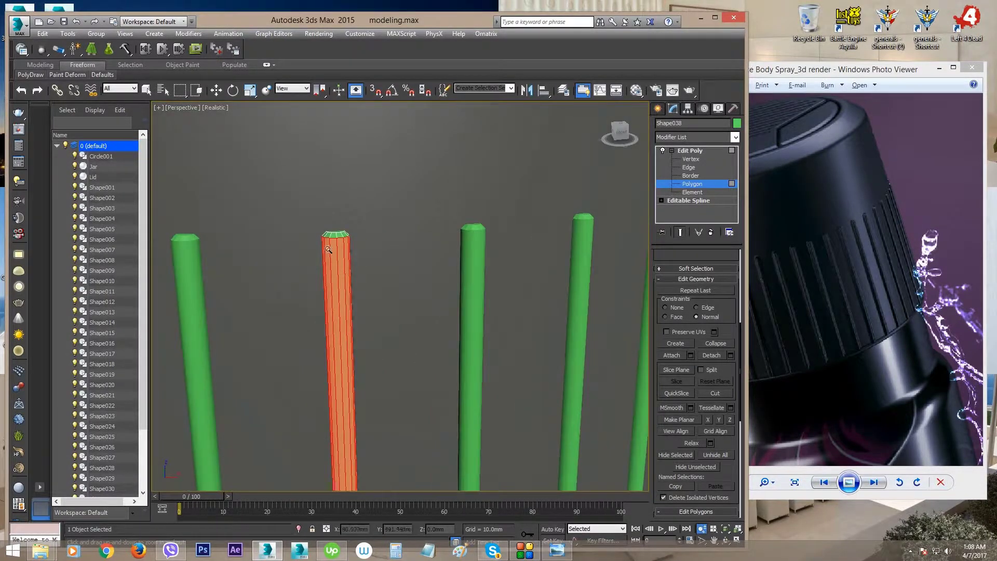
middle_click_drag(328, 249, 380, 287)
scroll(407, 291, "up", 2)
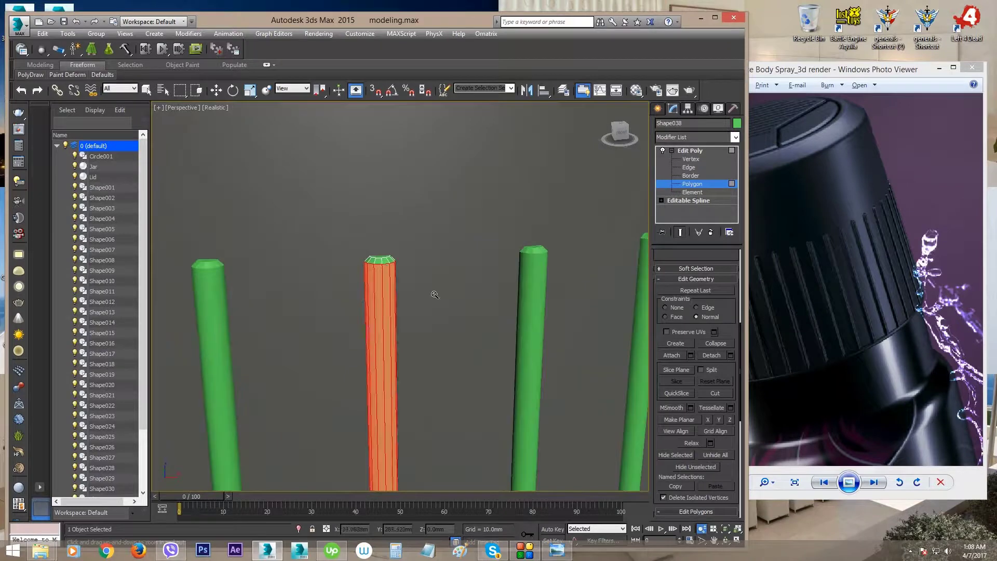
Set the movement constraint to None and select the cap polygon at the rib's upper end
left_click(668, 307)
key("w")
middle_click_drag(395, 265, 391, 290, "alt")
scroll(381, 280, "up", 2)
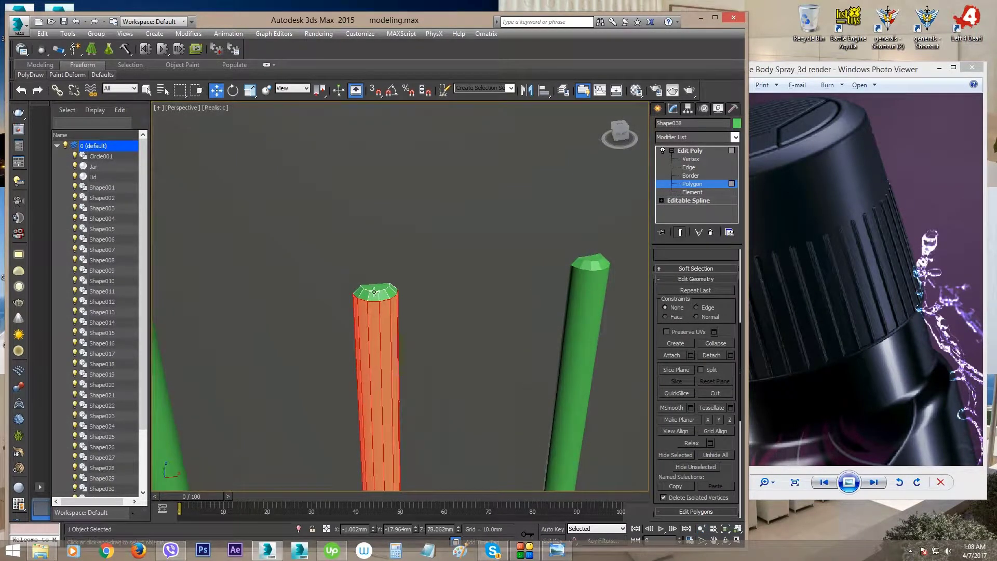
left_click(373, 288)
scroll(380, 311, "down", 4)
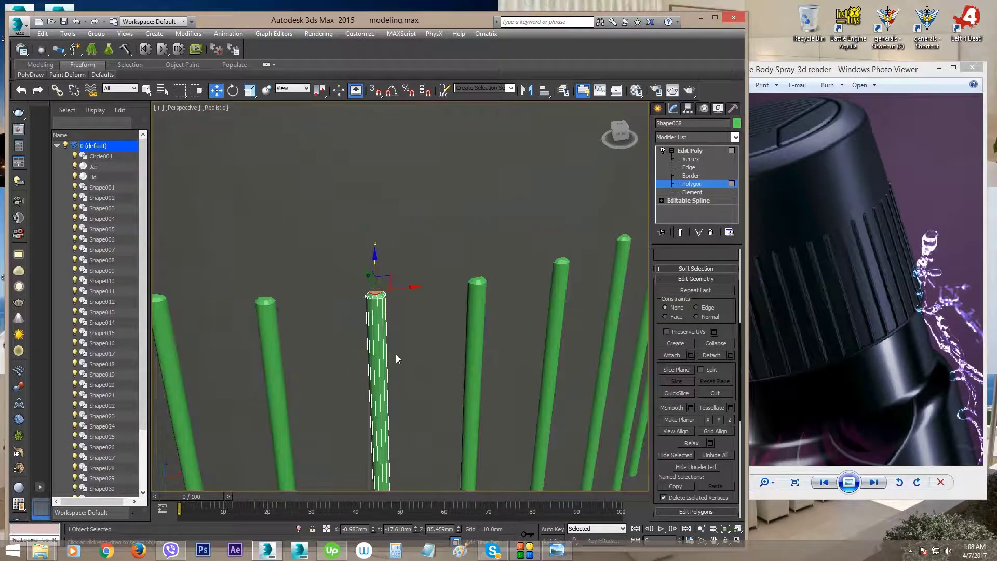
middle_click_drag(395, 354, 408, 251, "alt")
scroll(386, 299, "down", 2)
mouse_move(408, 251)
middle_mouse_down("alt")
mouse_move(406, 265)
mouse_move(404, 240)
middle_mouse_up("alt")
left_click_drag(405, 240, 393, 249)
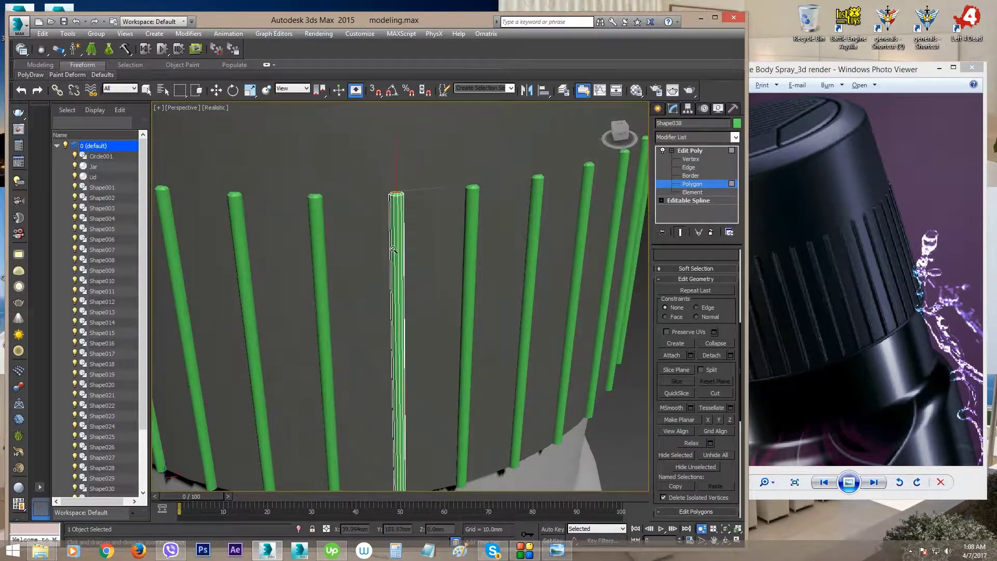
Set the movement constraint to Normal and select one long side polygon on the rib
left_click(708, 316)
scroll(473, 230, "up", 5)
key("w")
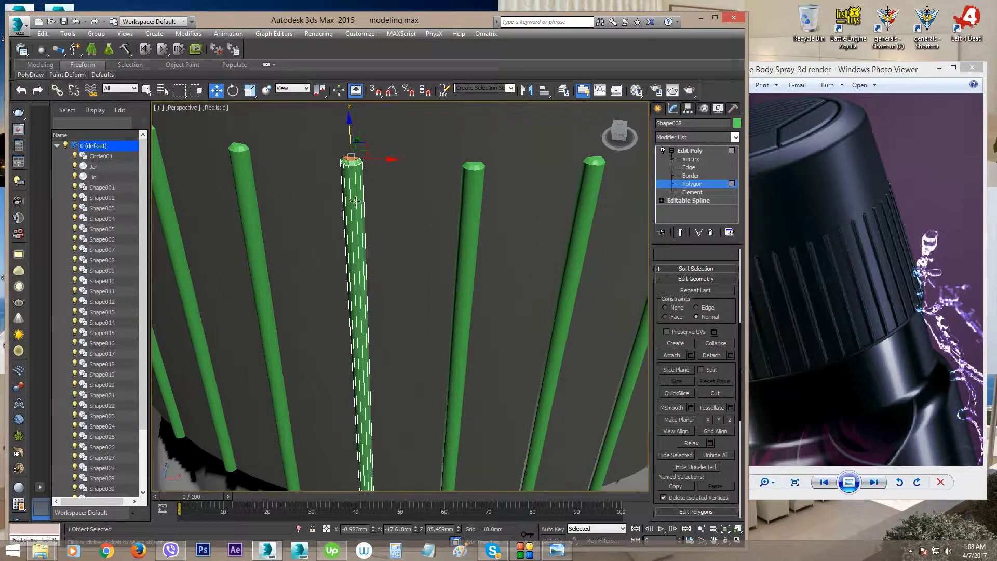
scroll(358, 200, "up", 4)
left_click(365, 219)
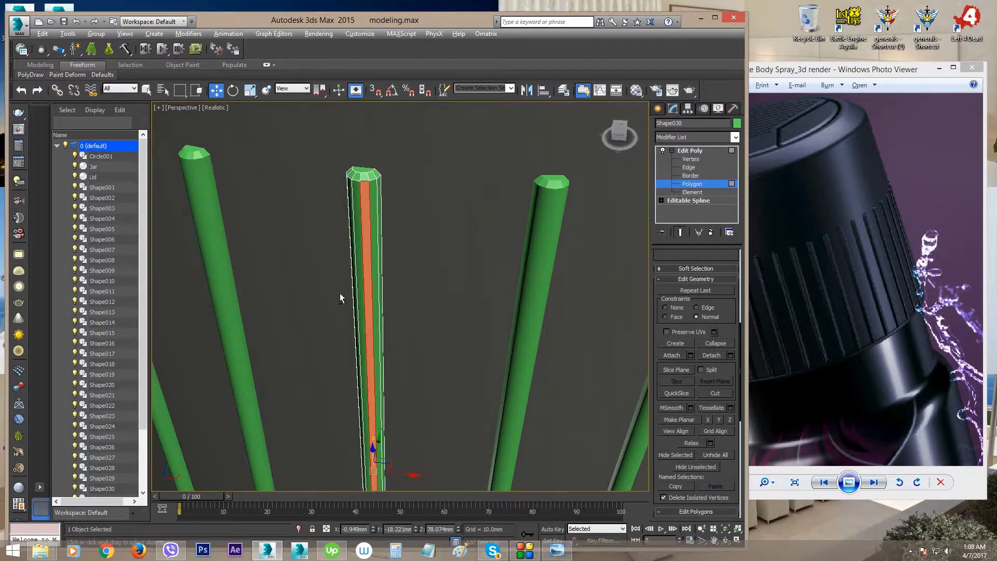
middle_click_drag(340, 294, 378, 280, "alt")
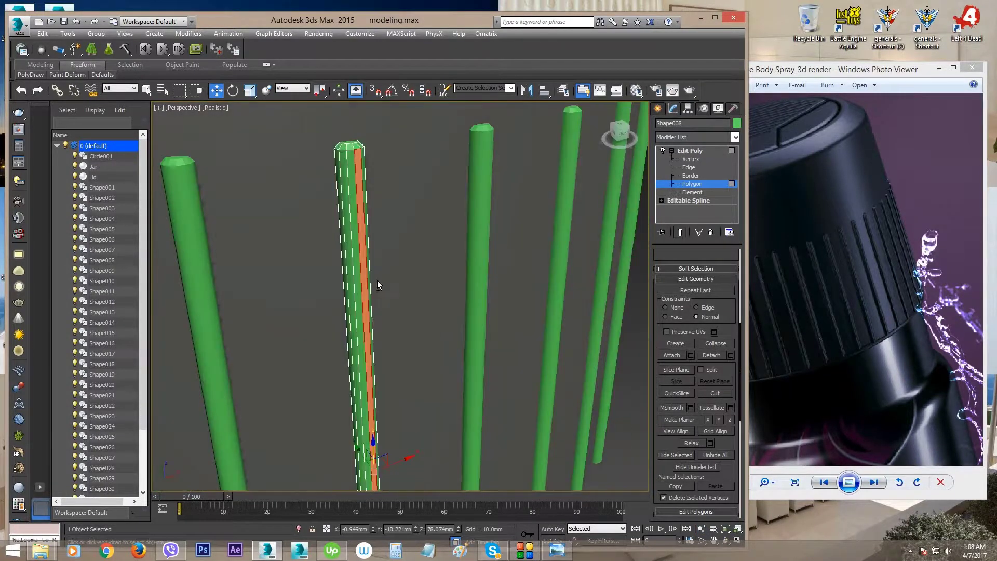
Try moving the selected side polygon upward with the constraint set to None, and undo the move
left_click(665, 308)
middle_click_drag(379, 411, 392, 366, "alt")
left_click_drag(392, 366, 401, 339)
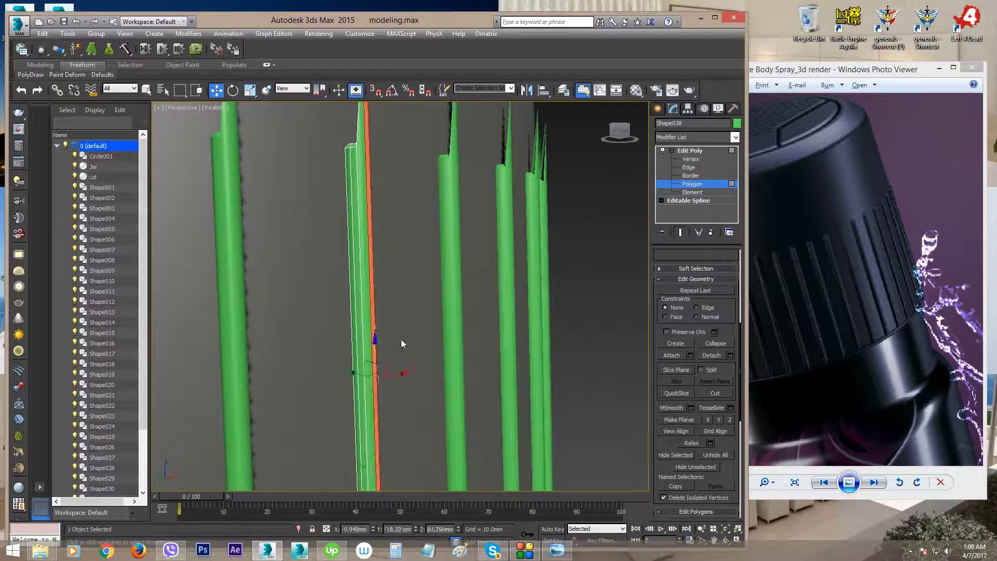
key("ctrl+z")
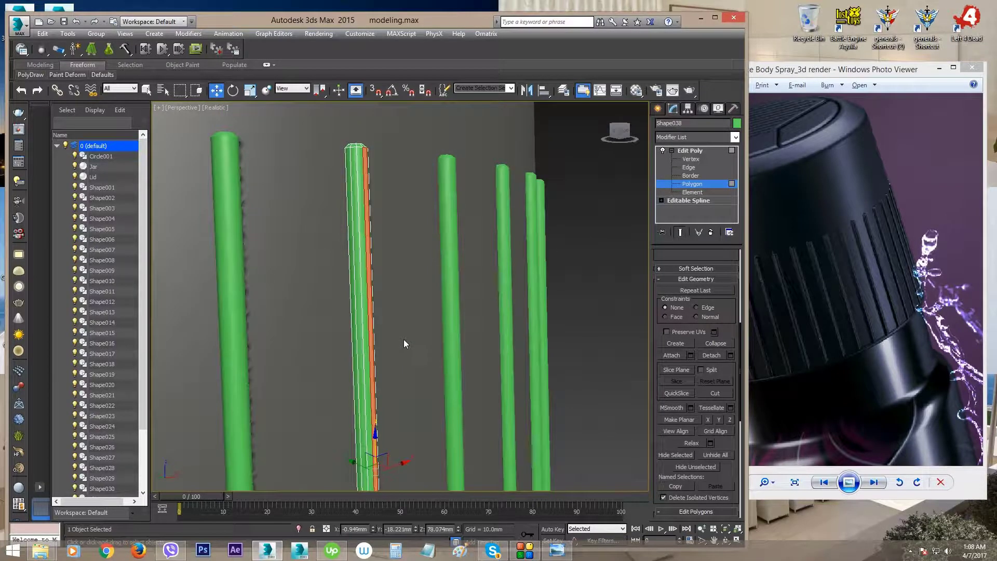
Try moving the rib's side polygon with the constraint set to Normal, and inspect the rib from its end
left_click(703, 317)
left_click_drag(373, 439, 380, 393)
middle_click_drag(385, 321, 399, 369, "alt")
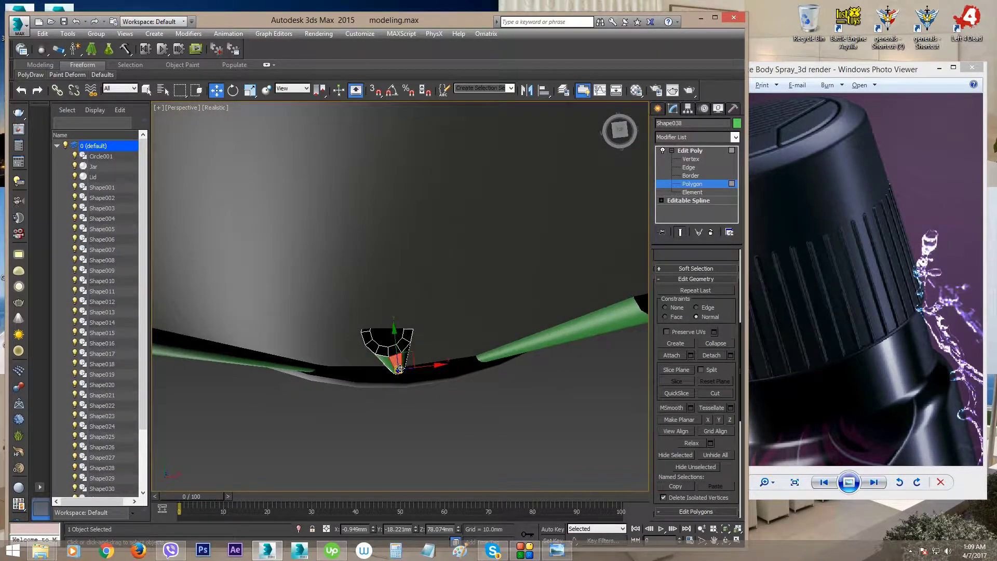
left_click(408, 413)
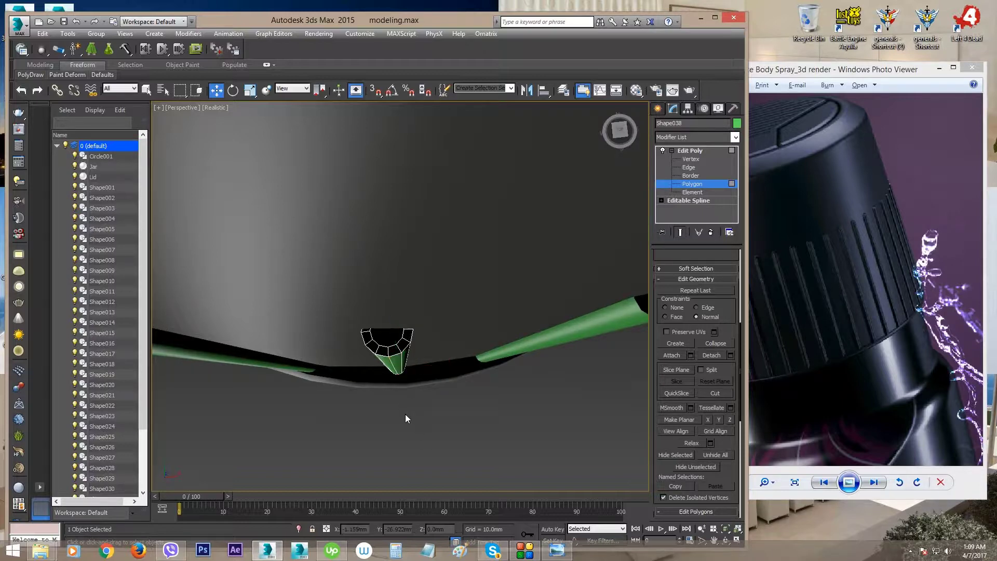
key("ctrl+z")
middle_click_drag(403, 397, 430, 335, "alt")
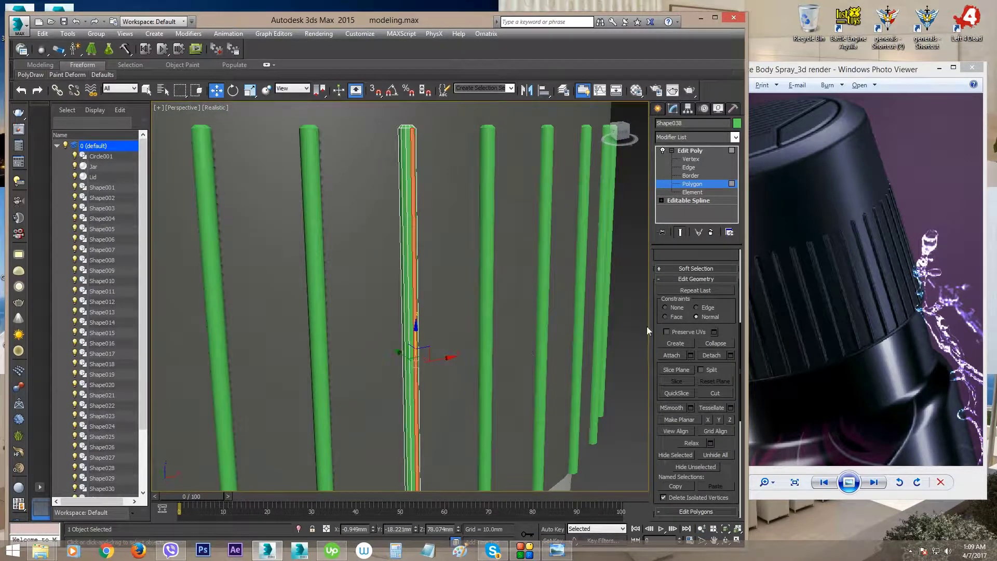
Set the movement constraint to None and try scaling the cap polygon at the rib's upper end
left_click(670, 307)
middle_click_drag(389, 163, 394, 215, "alt")
key("w")
left_click(389, 170)
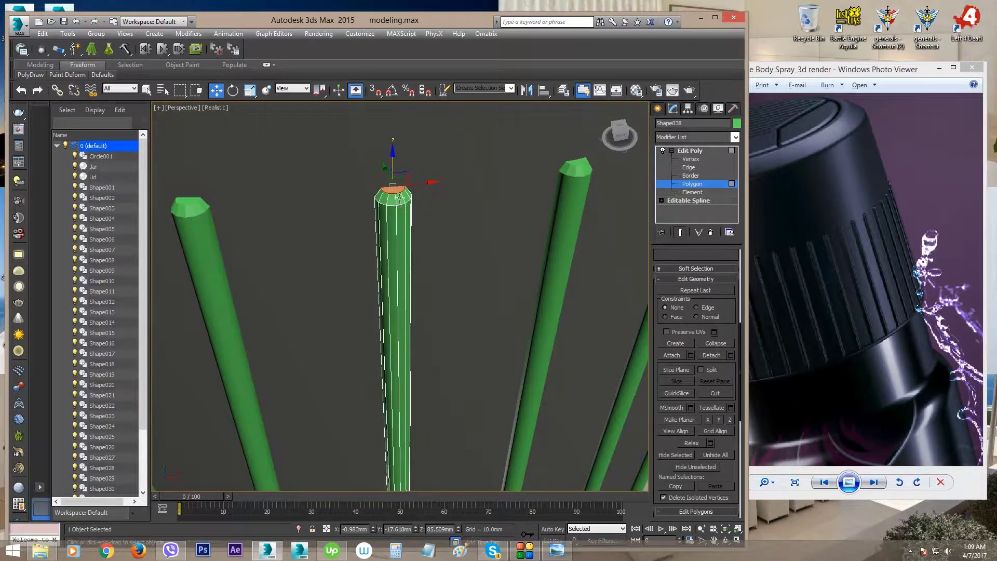
key("r")
left_click_drag(387, 180, 386, 187)
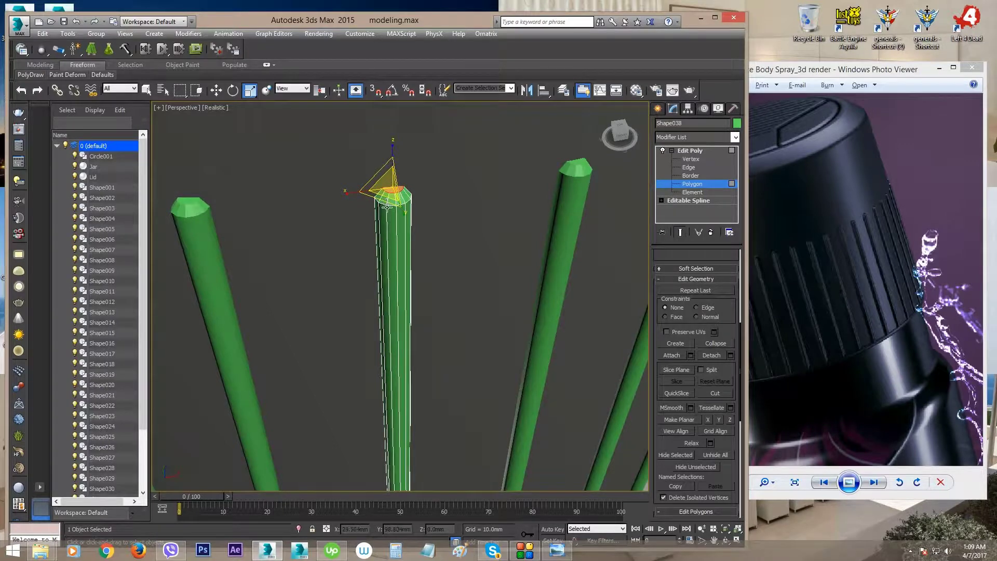
middle_click_drag(511, 224, 513, 195, "alt")
Select the edge loop where the rib's upper bevel meets its long sides, and save the scene
left_click(687, 168)
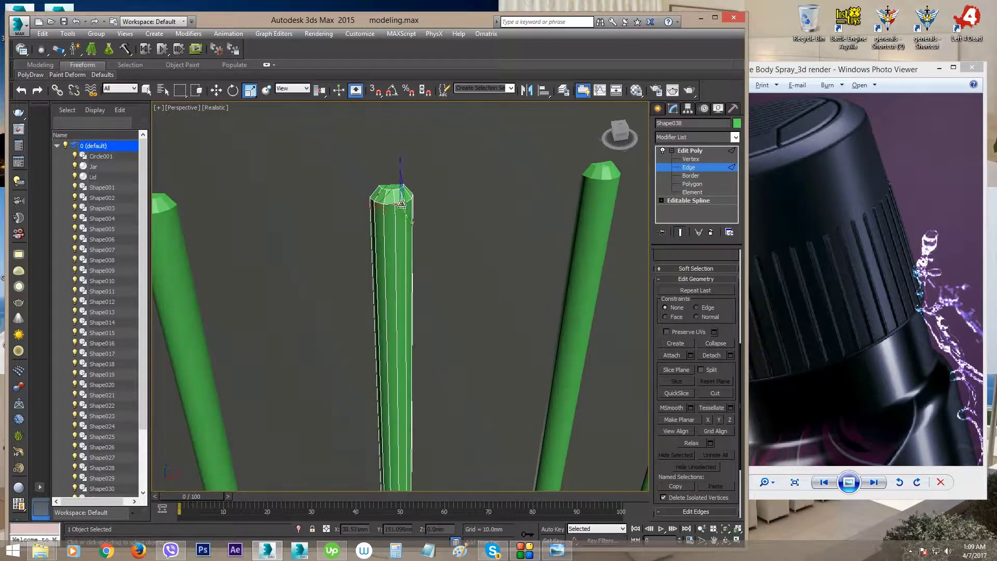
double_click(402, 204)
scroll(729, 363, "down", 5)
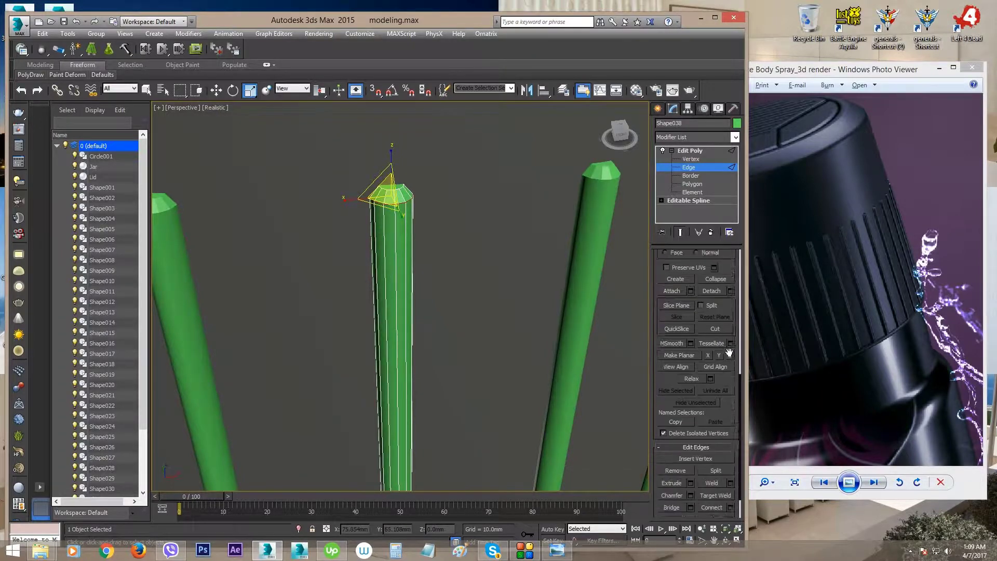
left_click(64, 22)
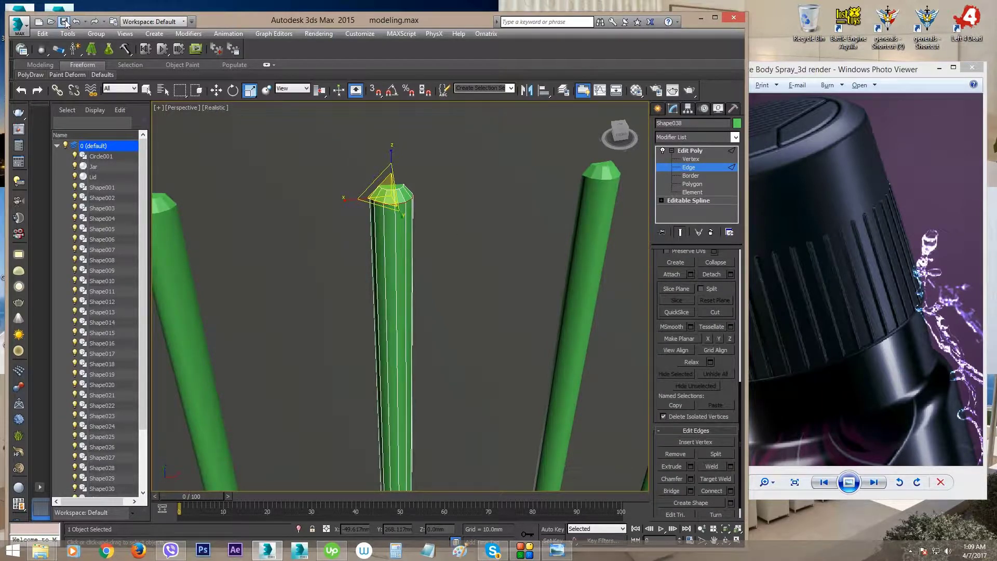
scroll(714, 283, "down", 1)
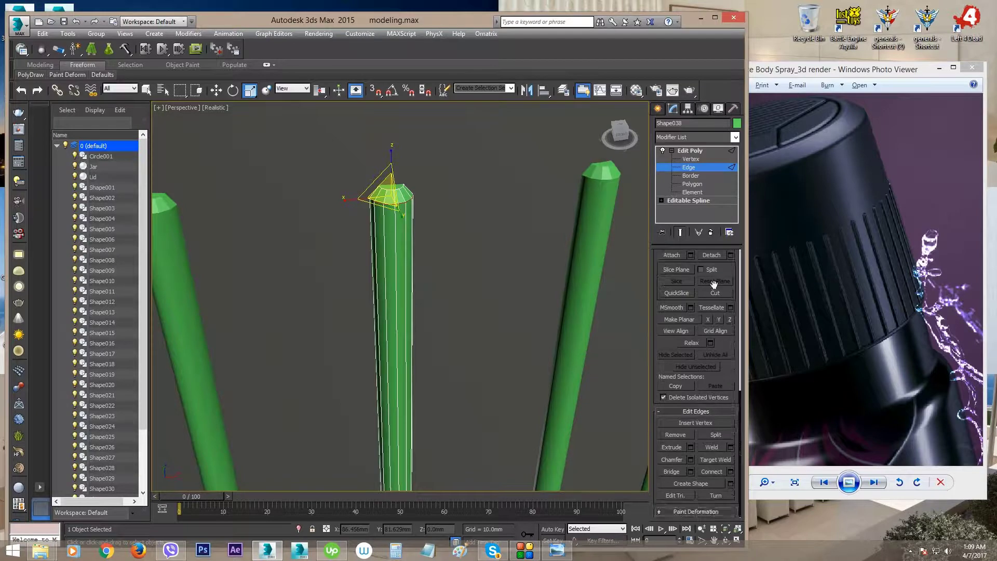
Chamfer the selected edge loop at the rib's upper end with an amount of 0.1 mm
left_click(690, 459)
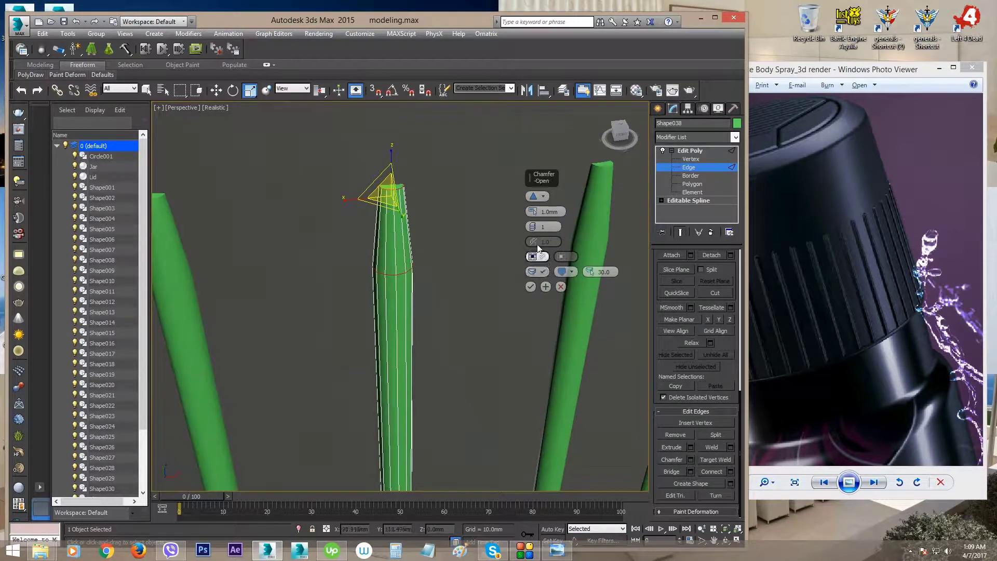
left_click(553, 216)
type("0.2")
key("Return")
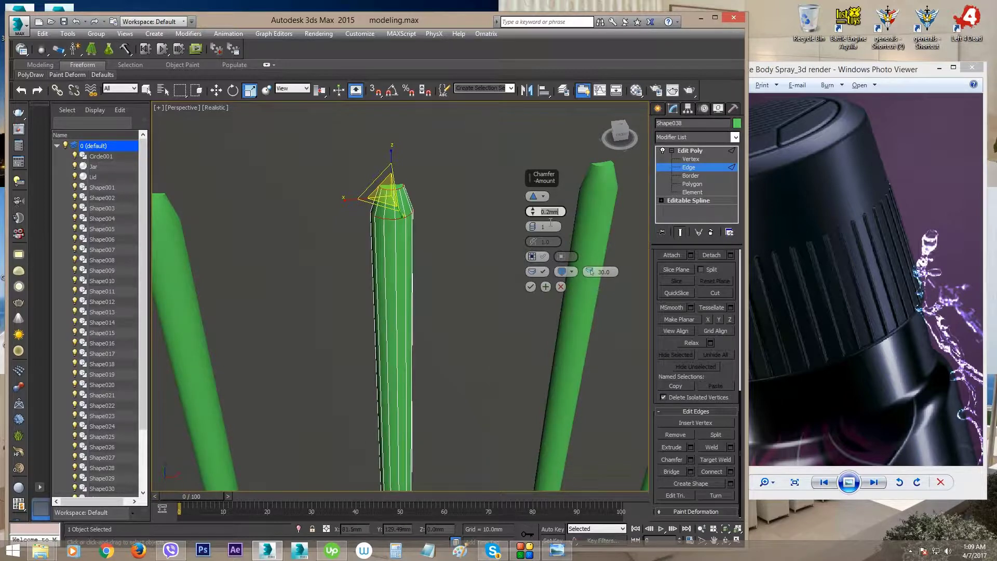
type("0.1")
key("Return")
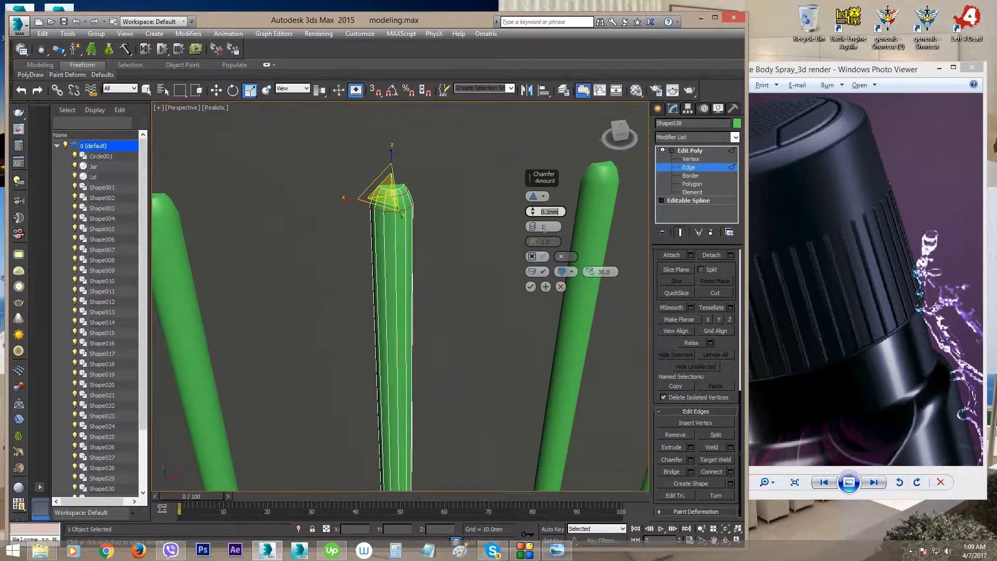
Set the chamfer to 2 segments, apply it and leave edge editing
middle_click_drag(394, 269, 371, 213, "alt")
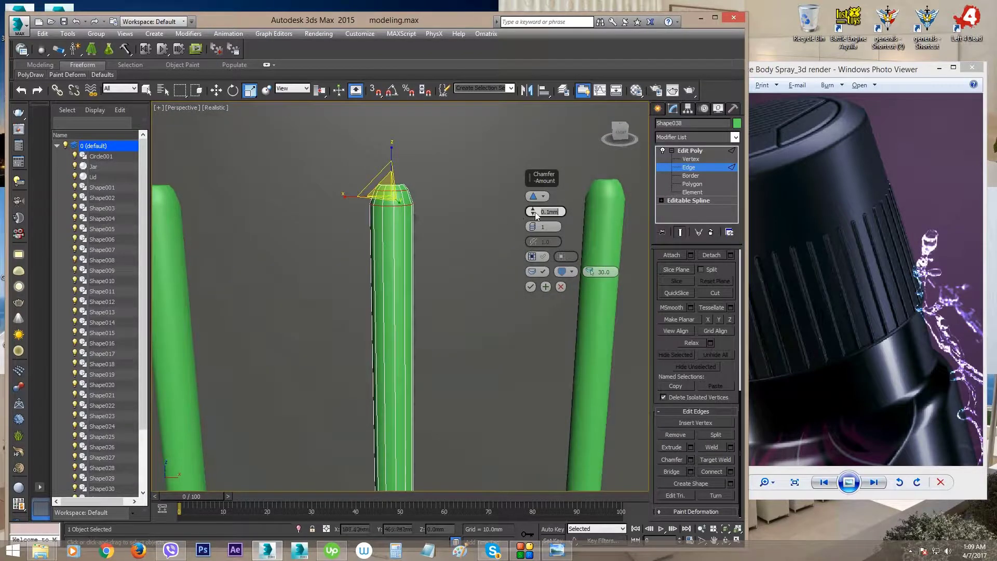
left_click(539, 226)
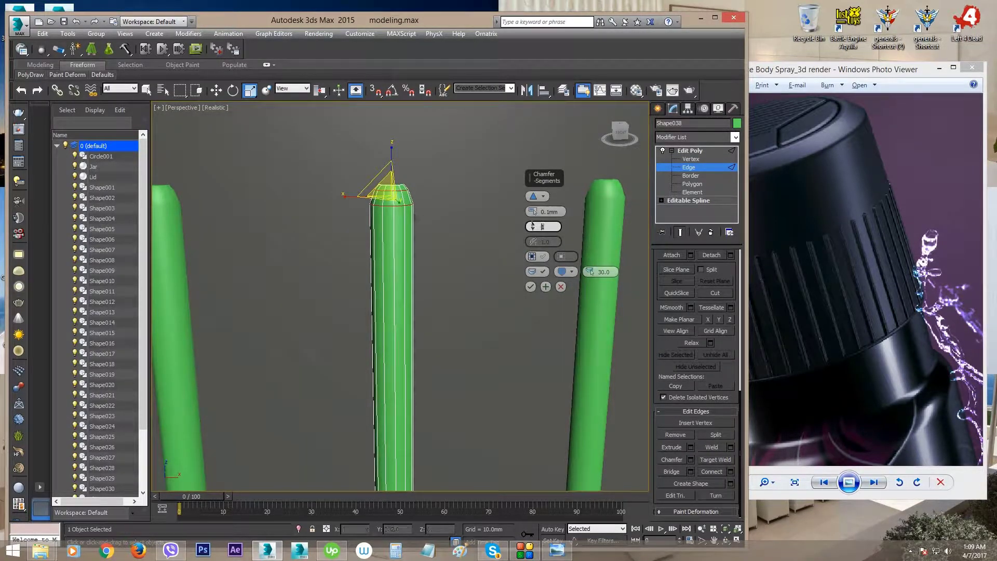
key("Return")
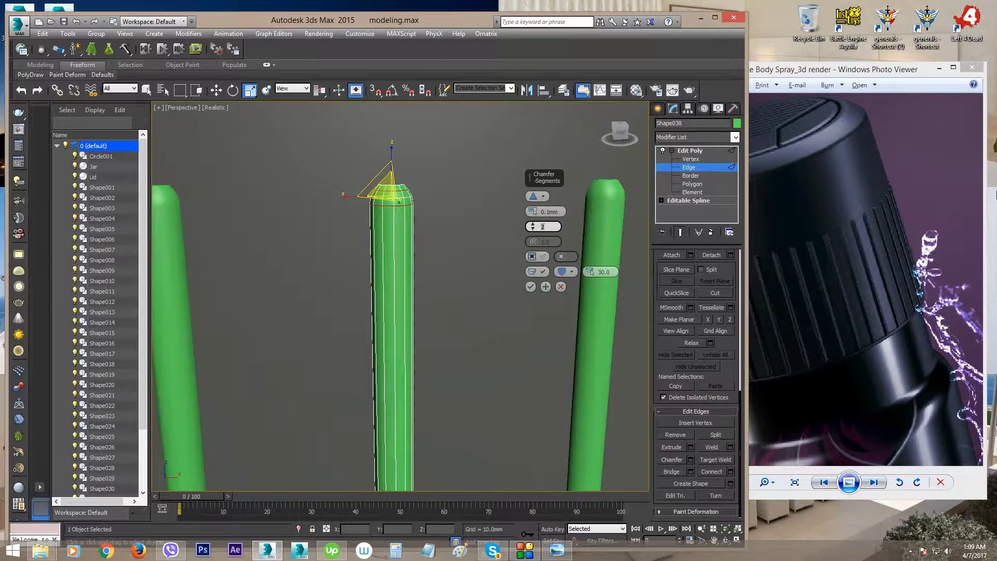
middle_click_drag(546, 313, 553, 329, "alt")
middle_click_drag(394, 237, 398, 242)
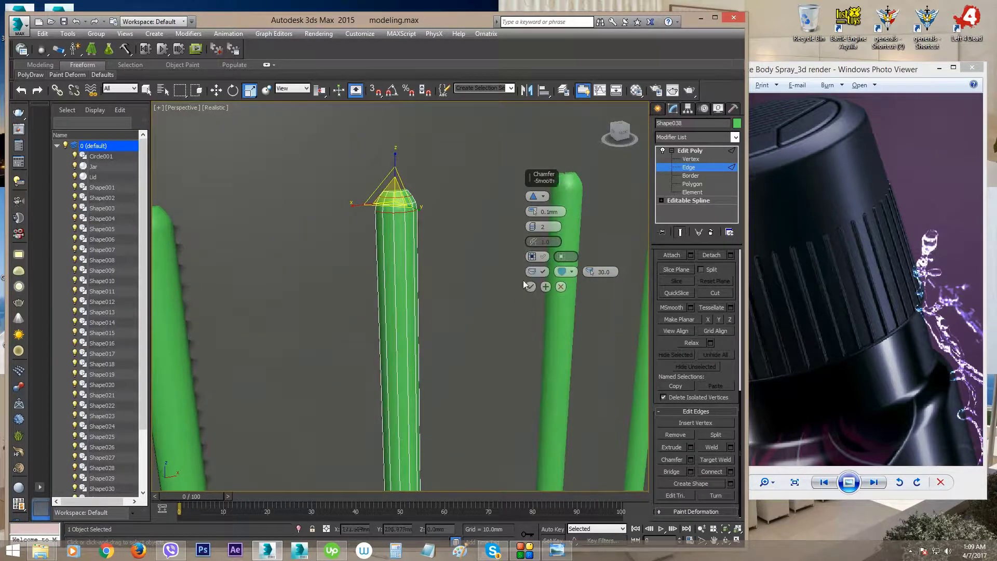
left_click(530, 287)
left_click(704, 152)
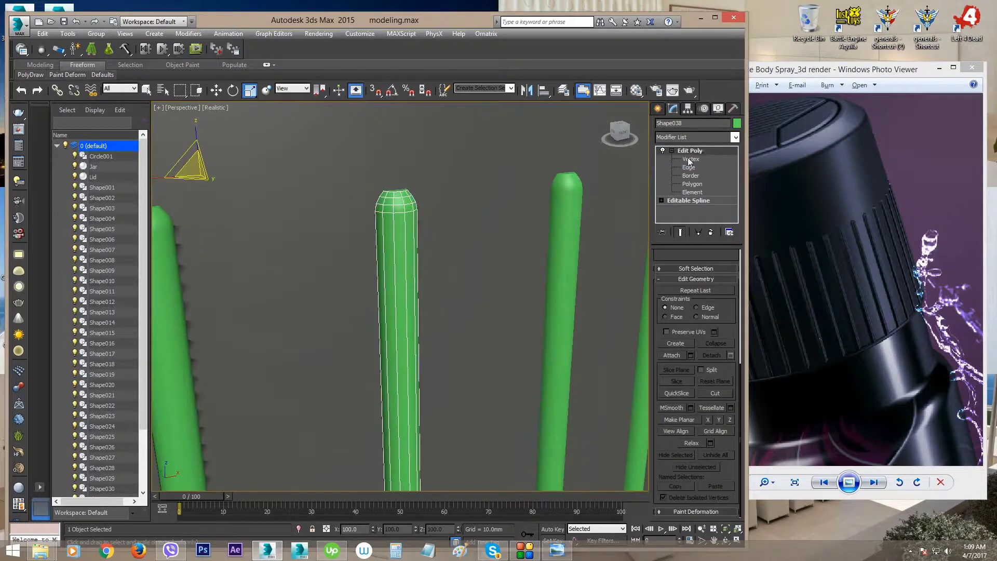
Select the lid together with all its ribs and assign them one dark grey custom object colour
scroll(490, 264, "down", 6)
scroll(472, 292, "down", 4)
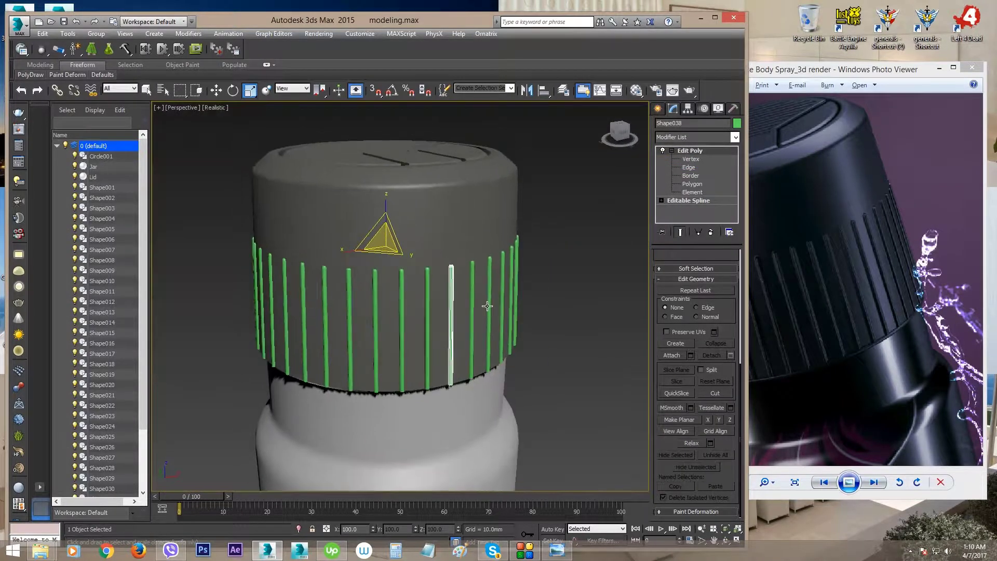
middle_click_drag(464, 293, 444, 294)
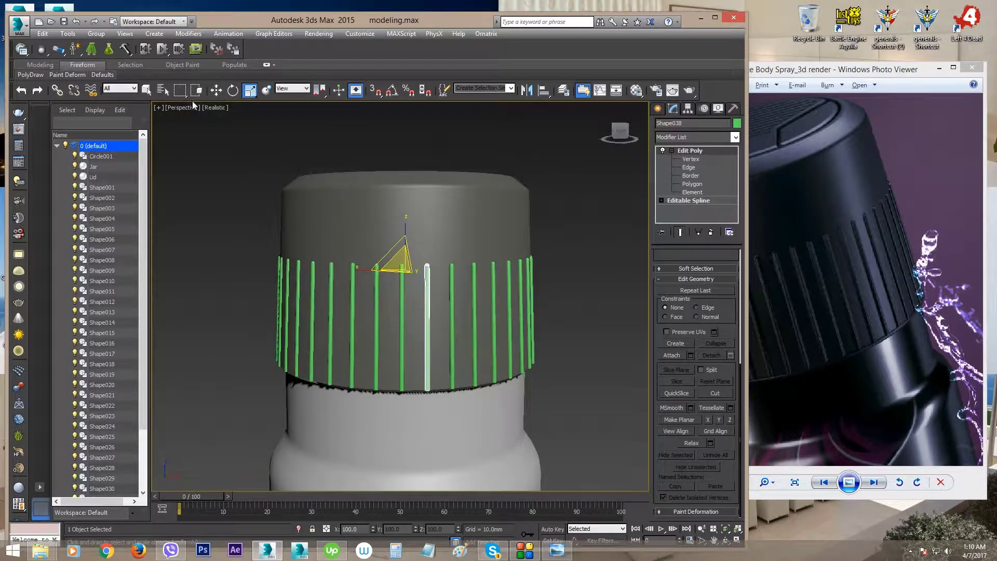
left_click_drag(602, 315, 601, 316)
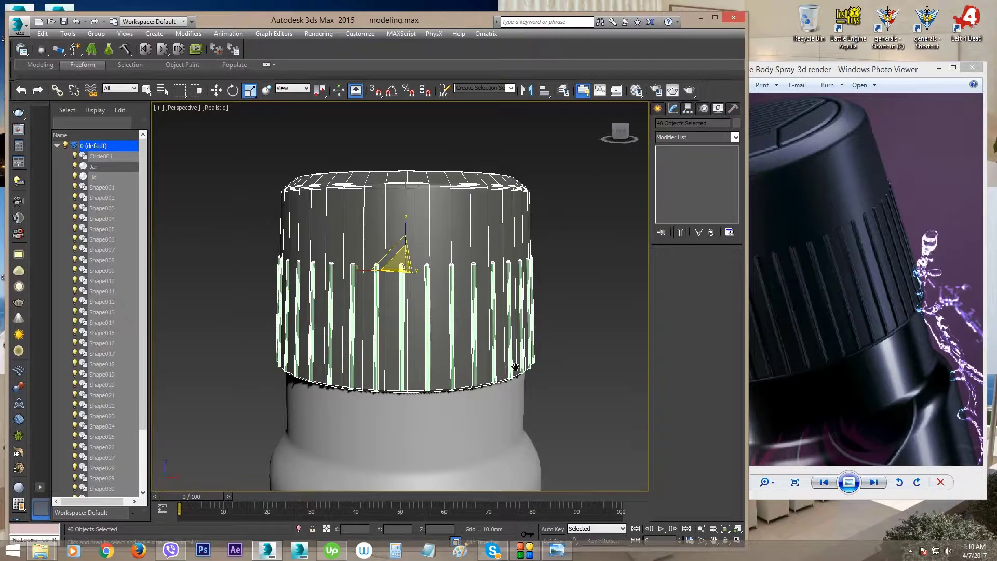
scroll(472, 304, "down", 4)
scroll(472, 304, "up", 1)
middle_click_drag(472, 304, 468, 296, "alt")
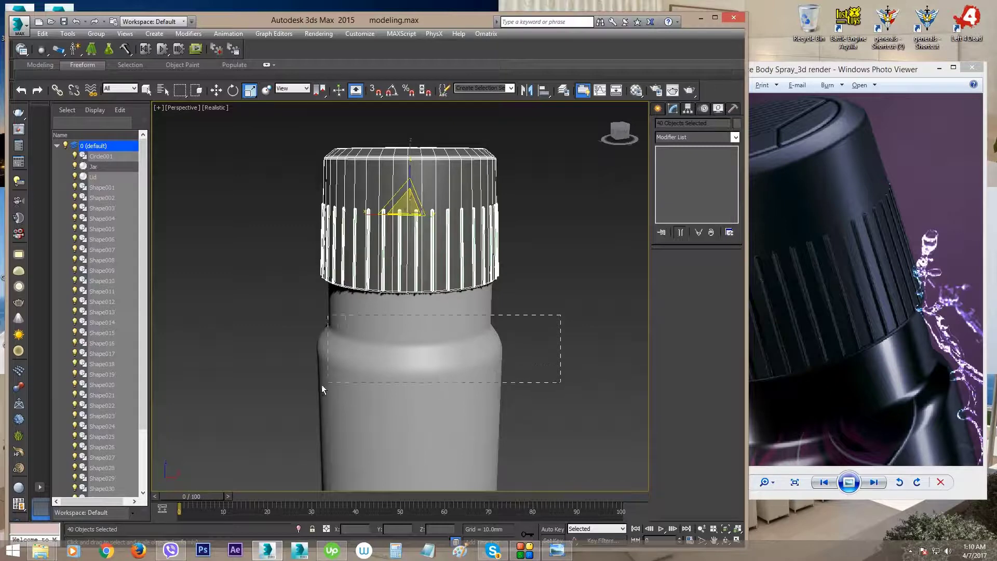
left_click(737, 123)
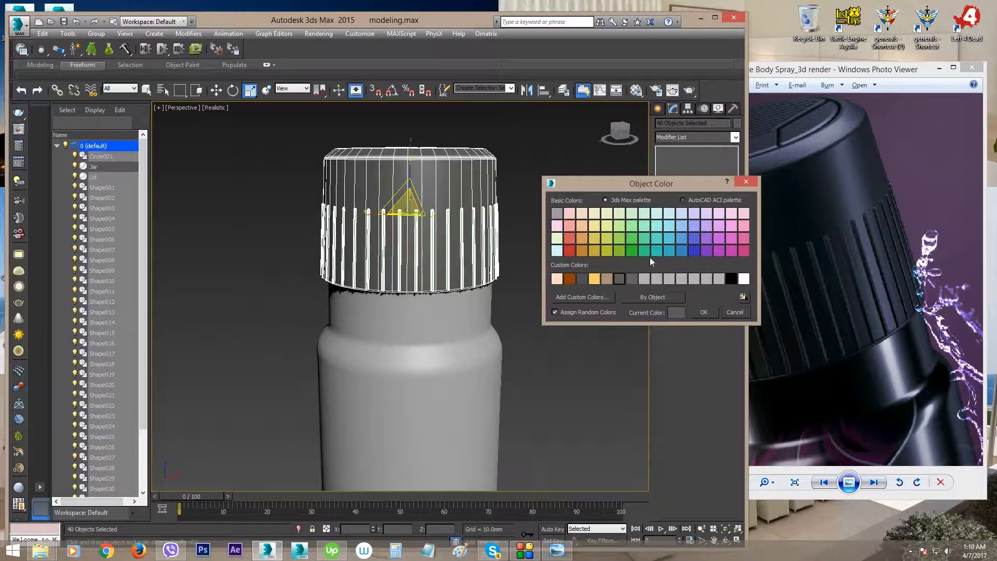
left_click(621, 278)
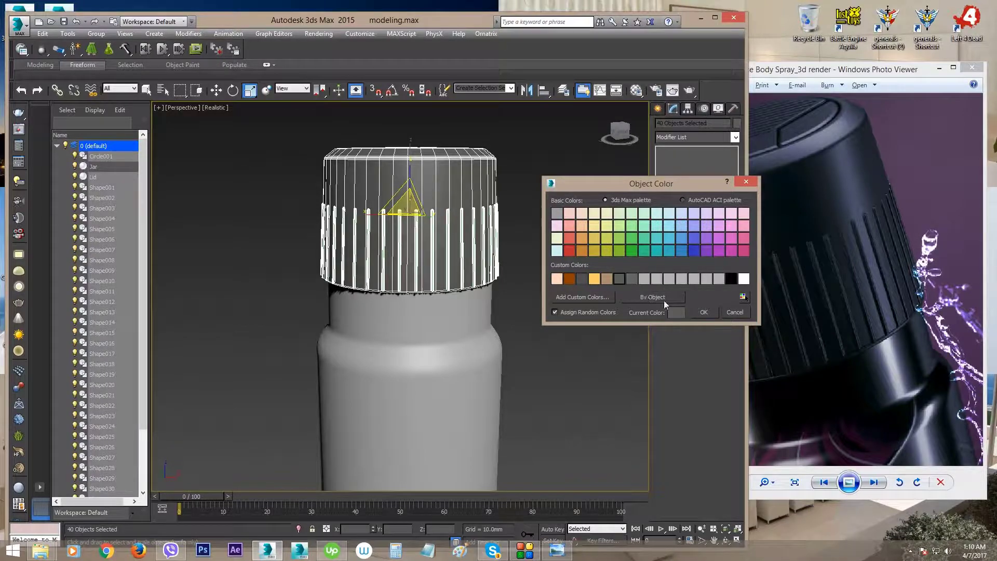
left_click(704, 311)
left_click(515, 209)
Compare the lid's ribs and their lower ends with the reference render up close
scroll(475, 240, "down", 2)
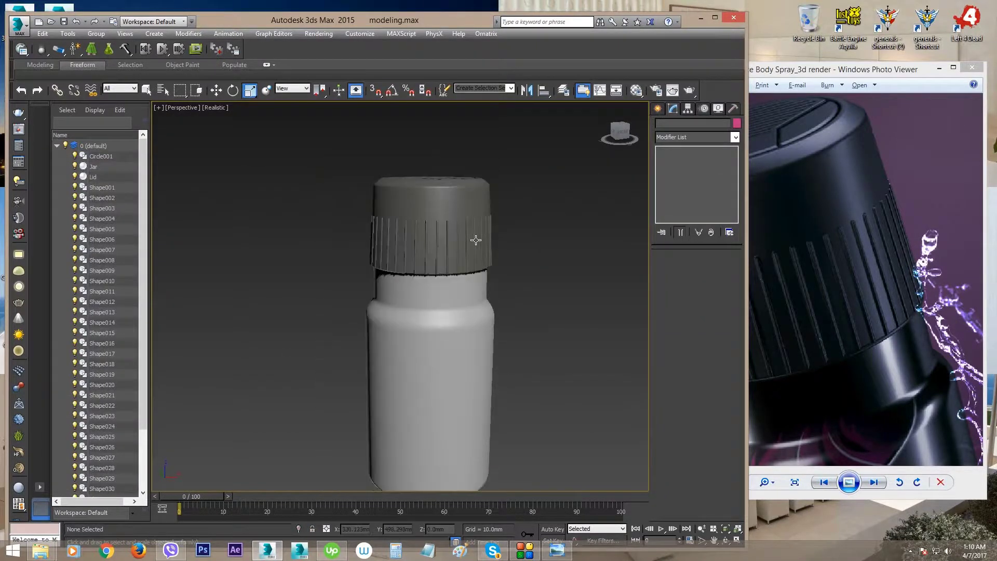
middle_click_drag(476, 240, 444, 293, "alt")
scroll(436, 262, "up", 1)
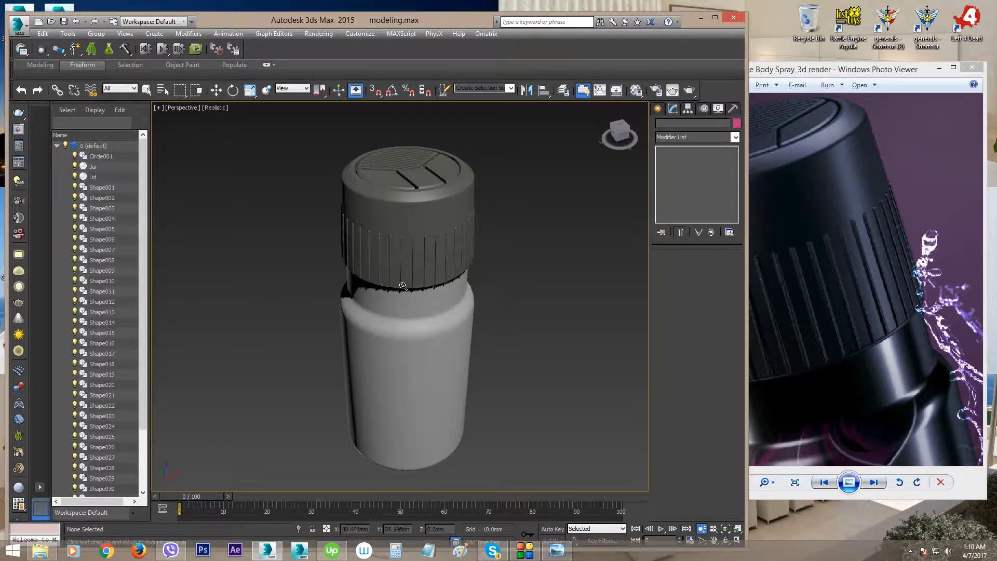
left_click(851, 392)
scroll(851, 392, "up", 6)
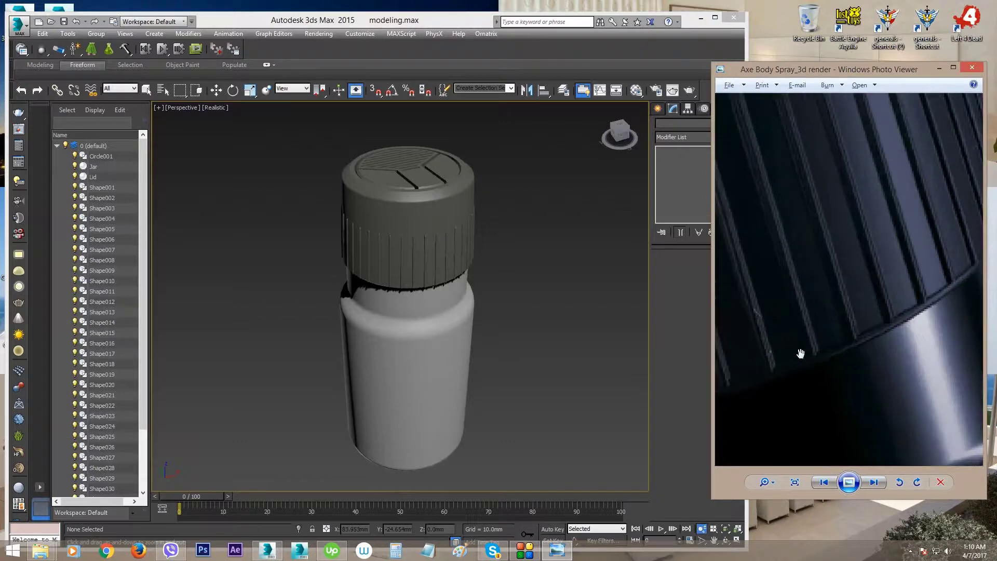
left_click_drag(914, 313, 812, 340)
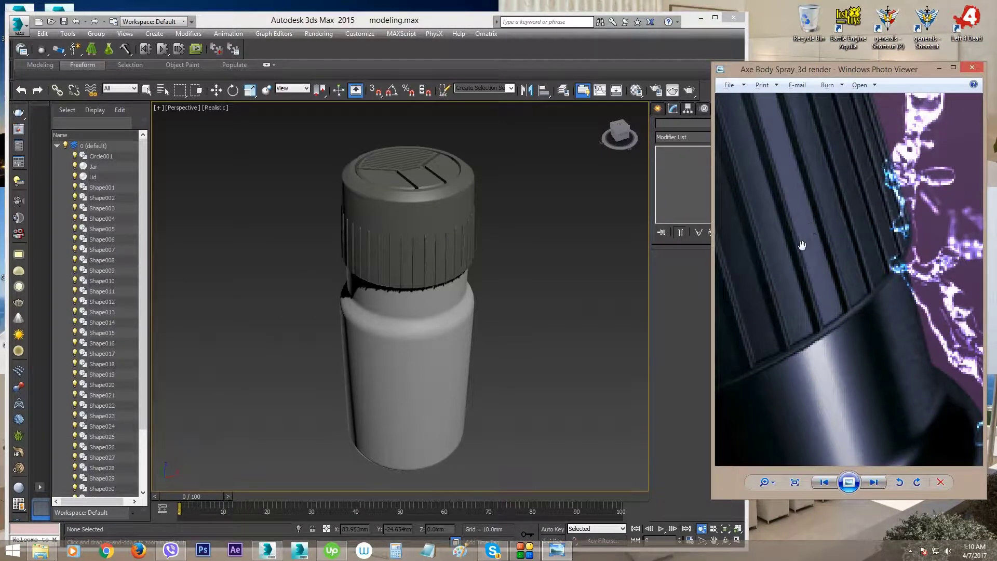
scroll(802, 248, "down", 3)
left_click_drag(775, 183, 832, 349)
left_click_drag(865, 382, 825, 329)
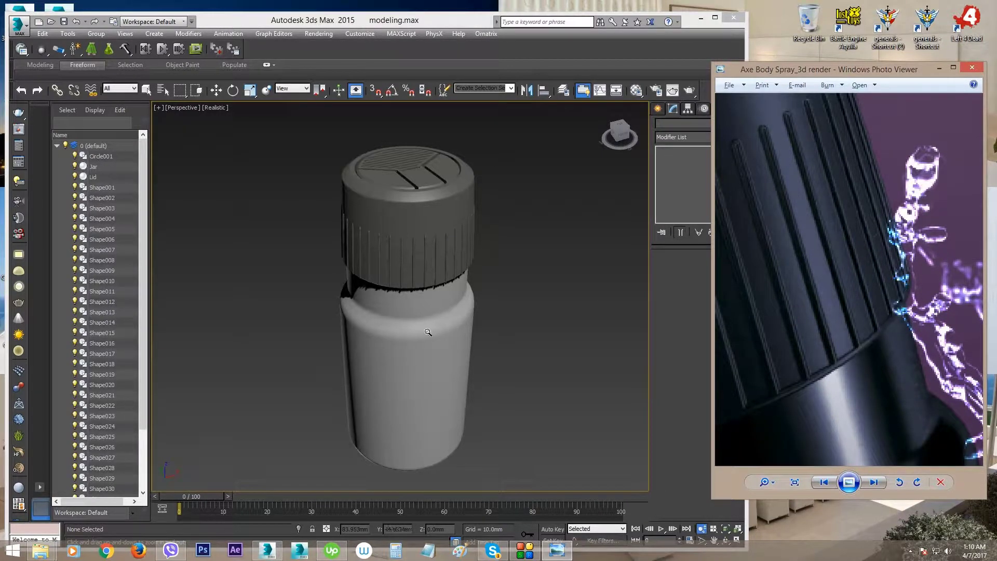
Select the lid and, at edge level, pick one vertical side edge and extend the selection to its whole ring
left_click_drag(428, 331, 420, 283)
scroll(448, 248, "up", 2)
middle_click_drag(452, 261, 457, 245, "alt")
middle_click_drag(457, 245, 425, 262)
key("r")
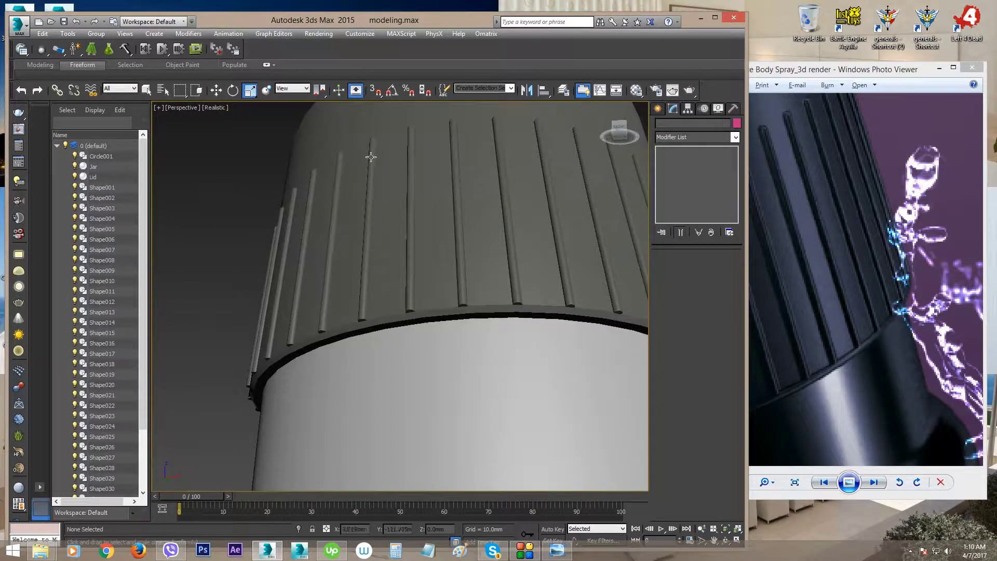
left_click(305, 153)
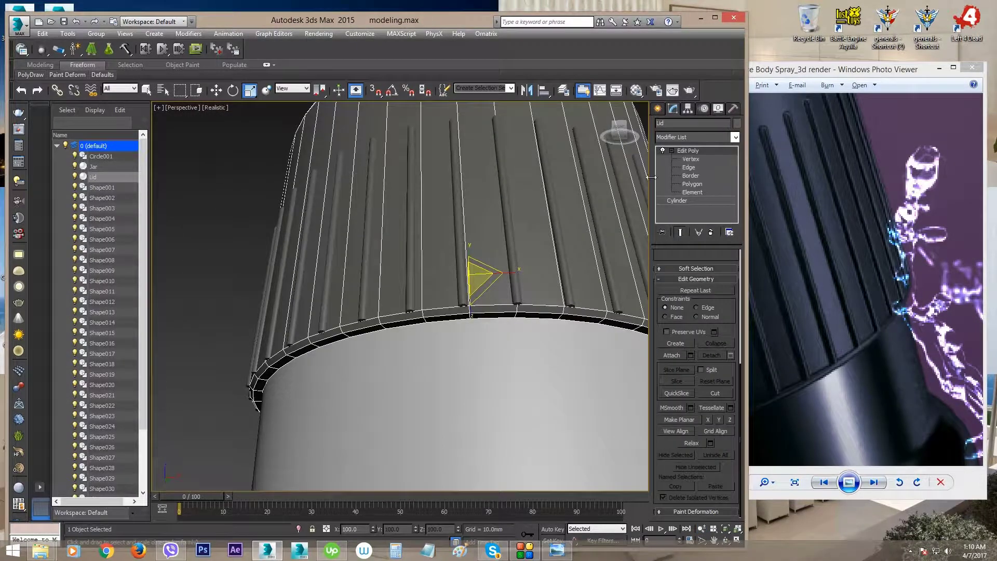
left_click(689, 167)
middle_click_drag(383, 266, 440, 222, "alt")
left_click(436, 219)
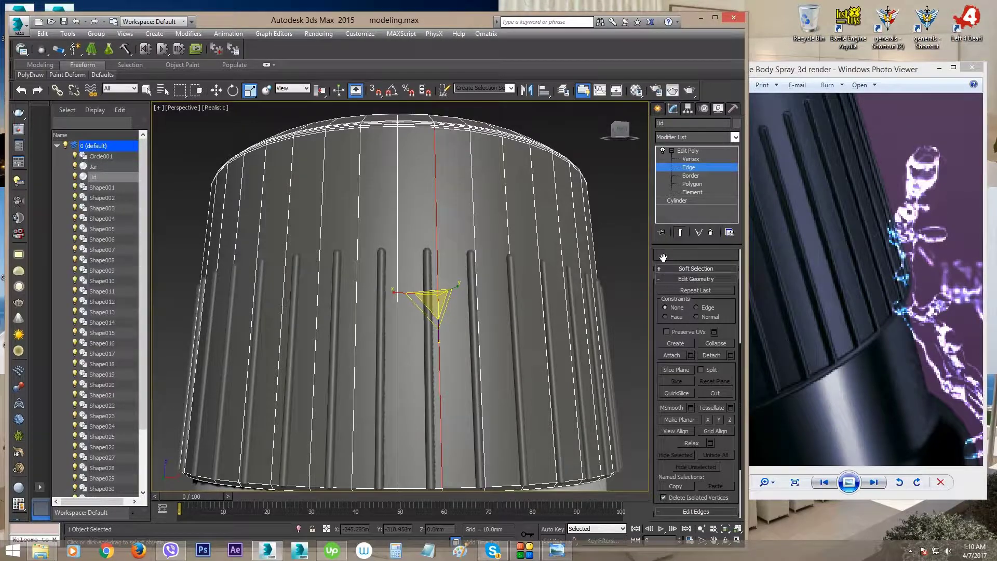
scroll(665, 262, "up", 3)
scroll(661, 305, "up", 2)
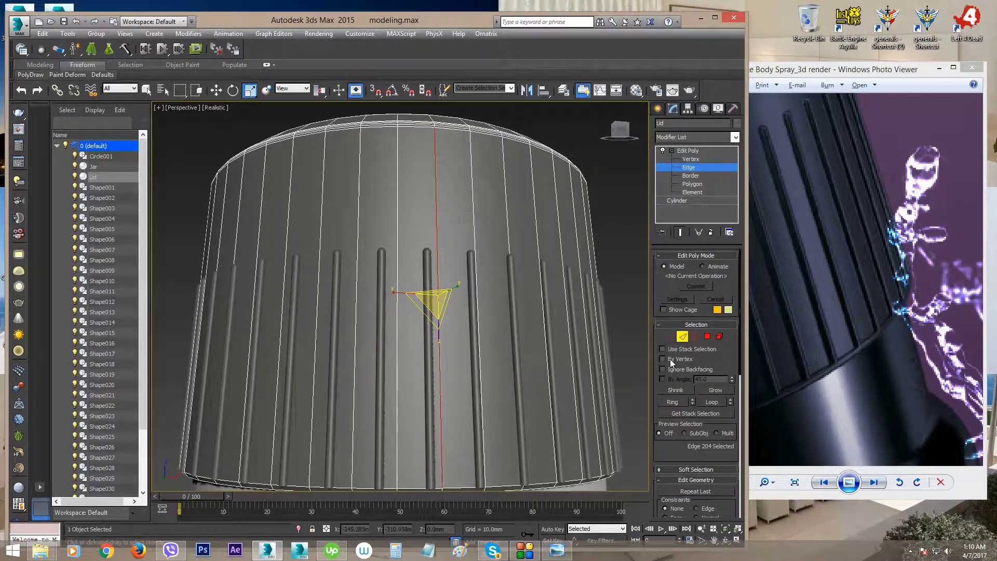
left_click(673, 403)
scroll(457, 340, "down", 5)
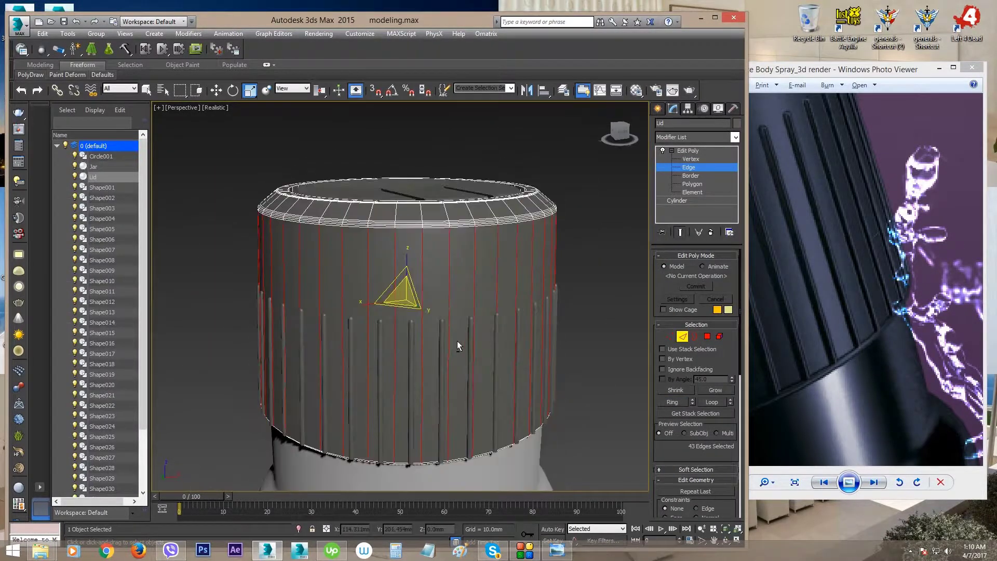
middle_click_drag(452, 317, 460, 260)
key("r")
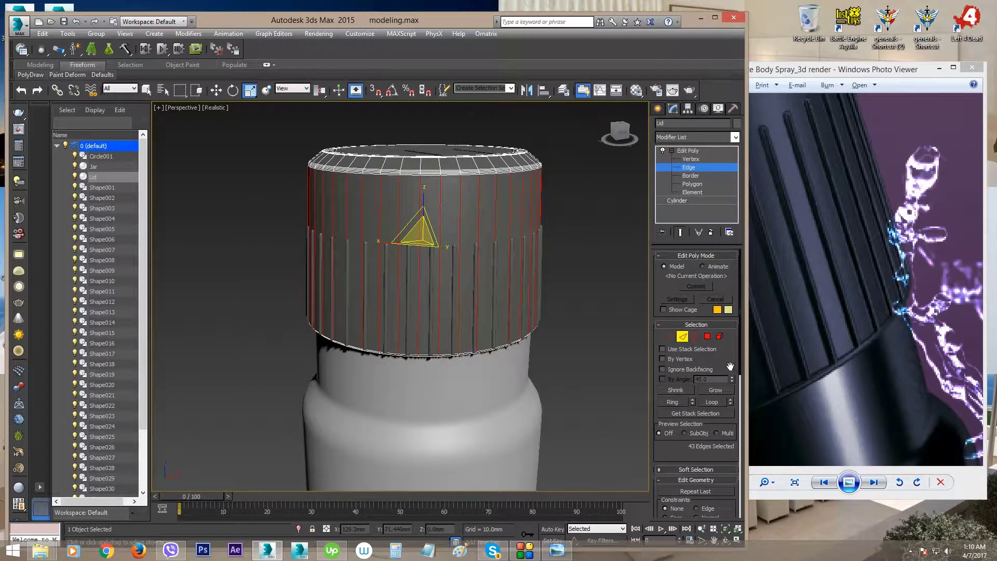
Connect the vertical edges with one segment and a slide of -96, adding an edge loop just above the lid's lower rim
scroll(730, 367, "down", 8)
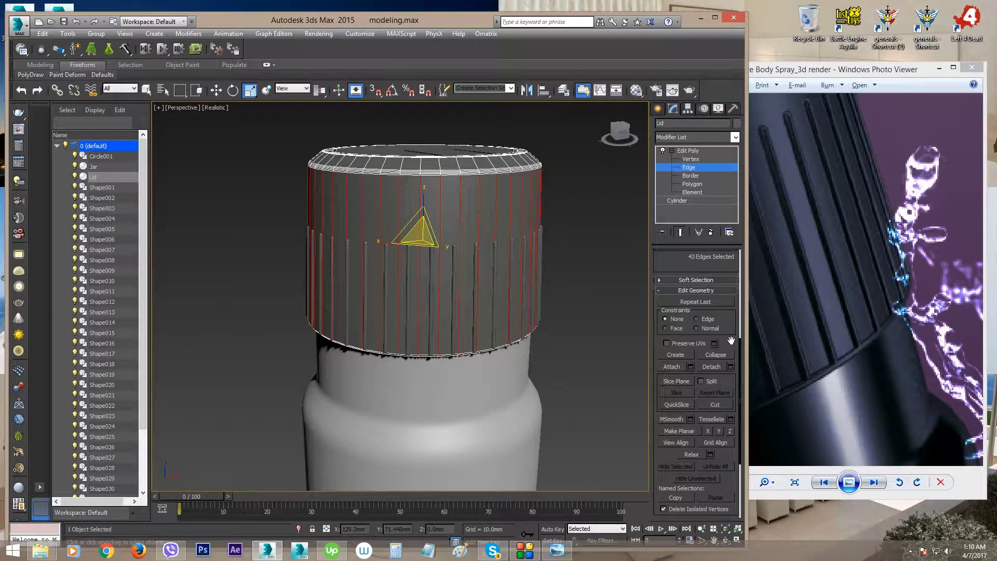
scroll(731, 340, "down", 5)
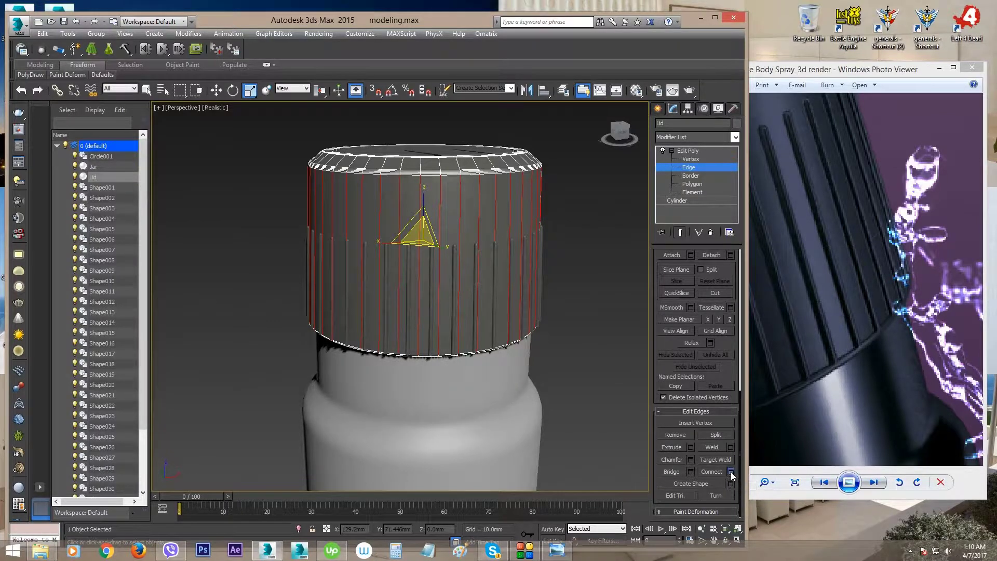
left_click(730, 471)
middle_click_drag(419, 322, 422, 270, "alt")
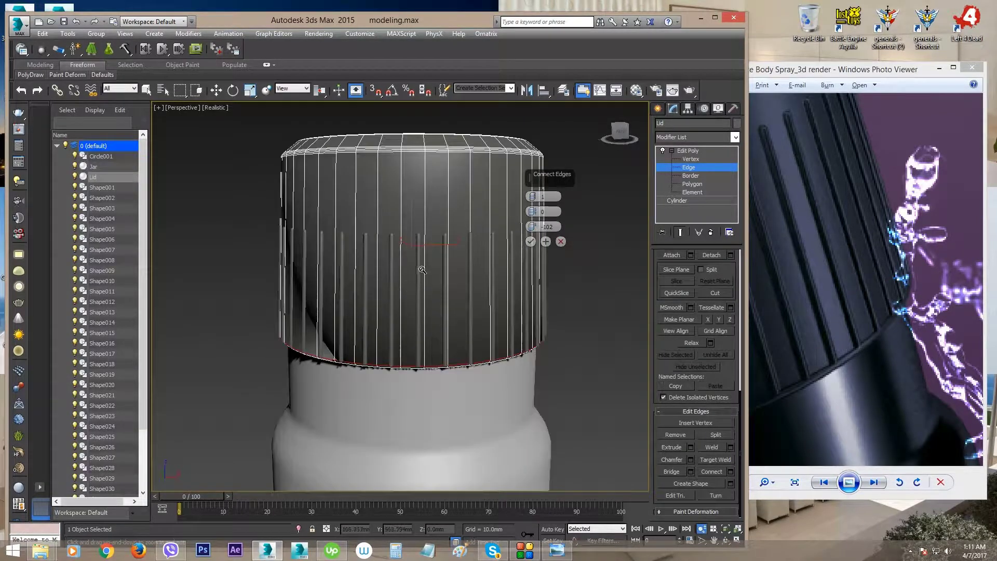
left_click_drag(552, 174, 583, 206)
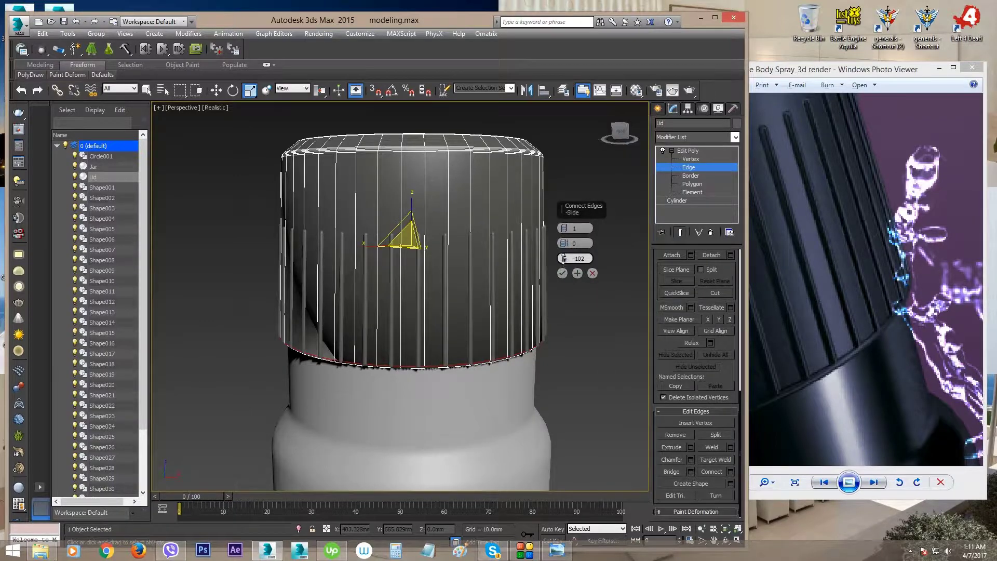
left_click_drag(562, 258, 565, 244)
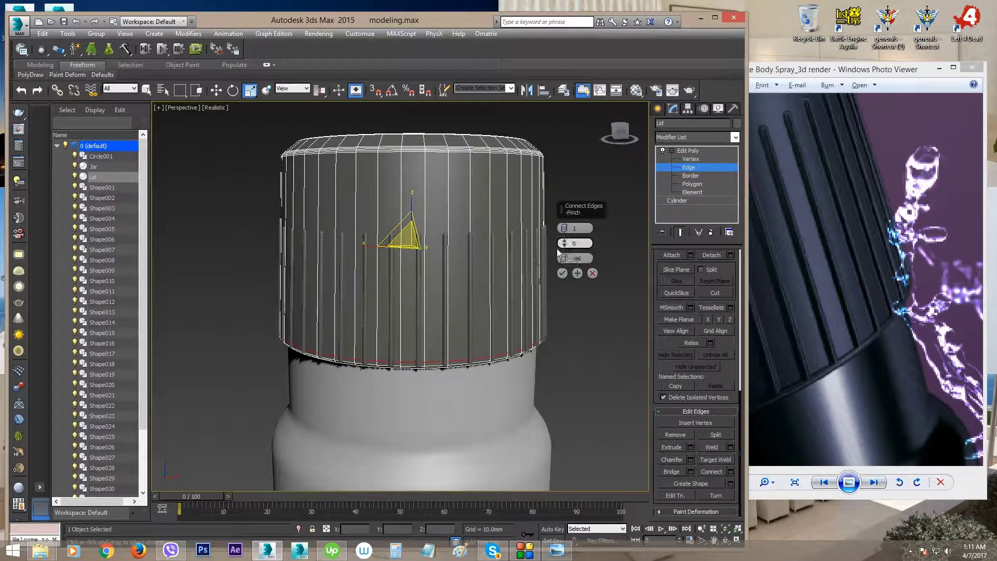
middle_click_drag(457, 335, 432, 342, "alt")
scroll(454, 321, "up", 3)
scroll(471, 320, "up", 1)
left_click(563, 274)
Connect the ring of vertical edges above the new loop with one more segment, slid down onto that loop
left_click_drag(428, 326, 418, 312)
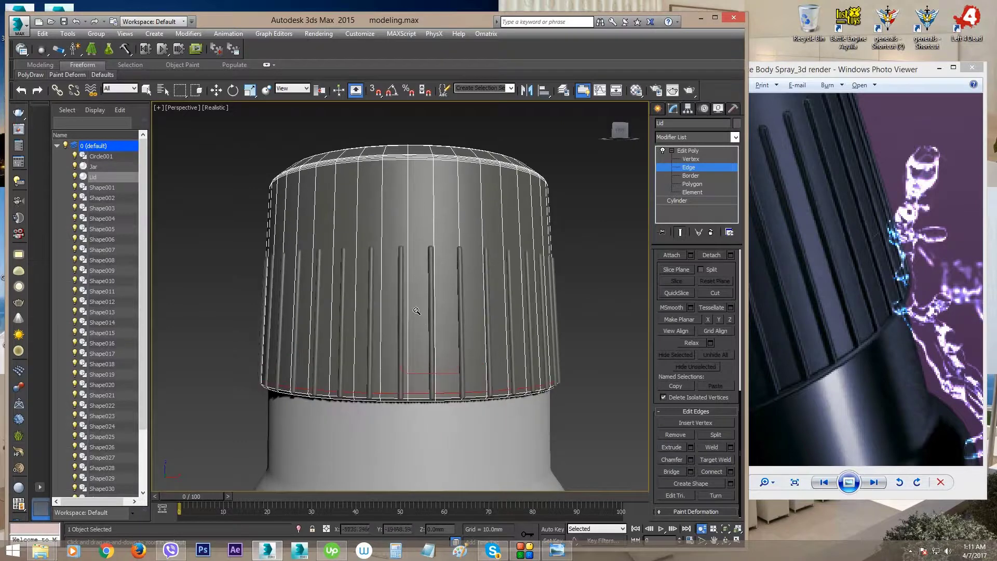
key("r")
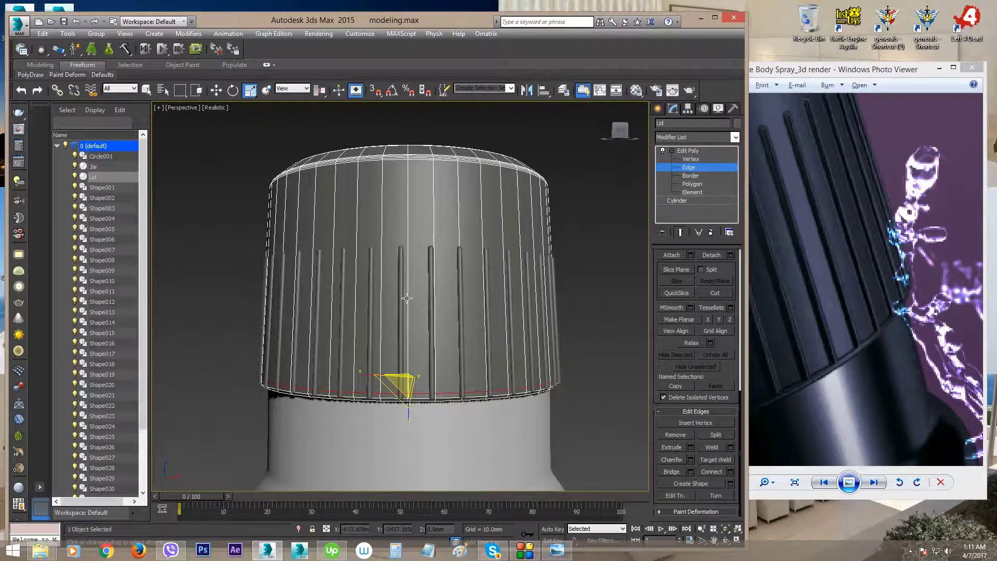
left_click(406, 298)
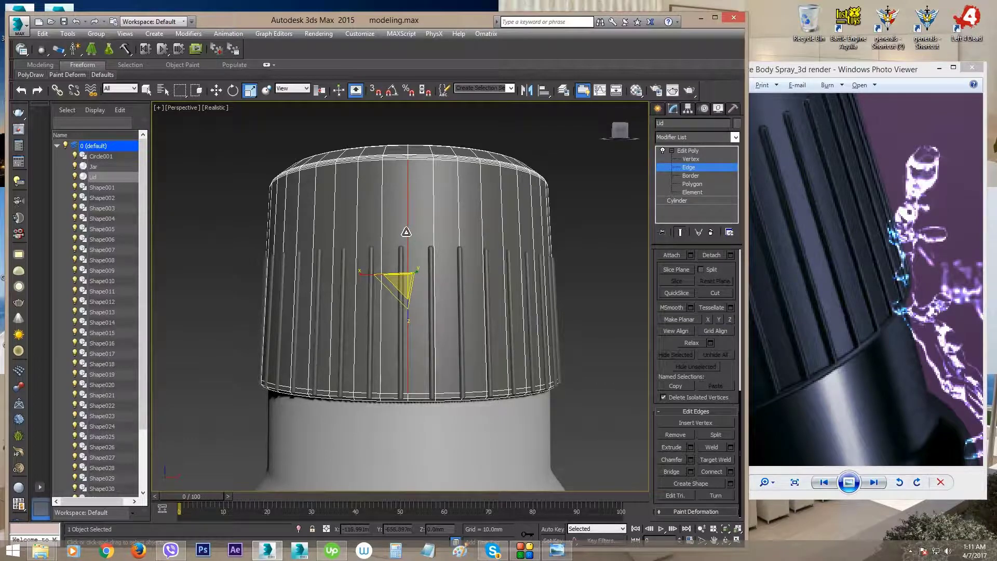
left_click(435, 233, "shift")
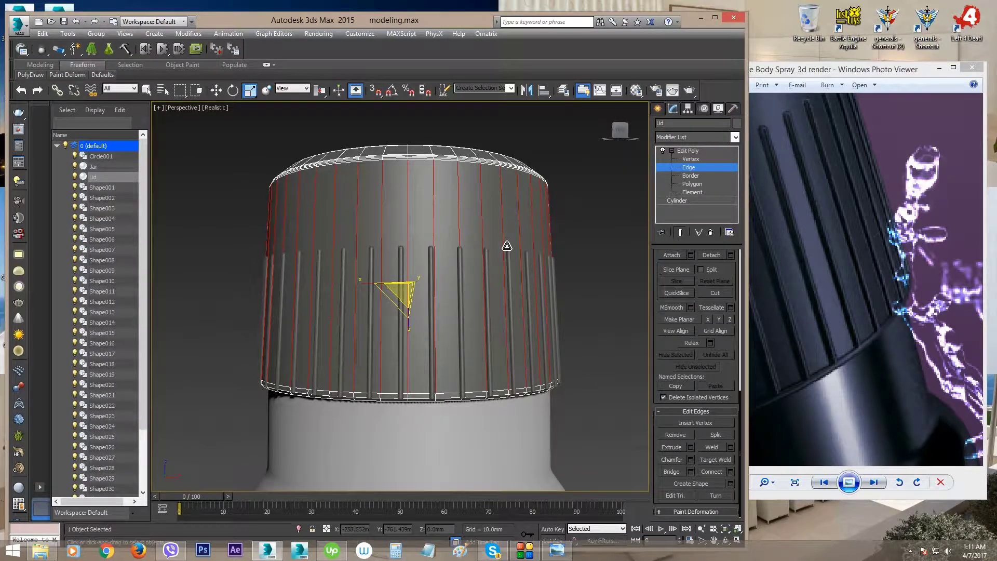
scroll(389, 348, "up", 4)
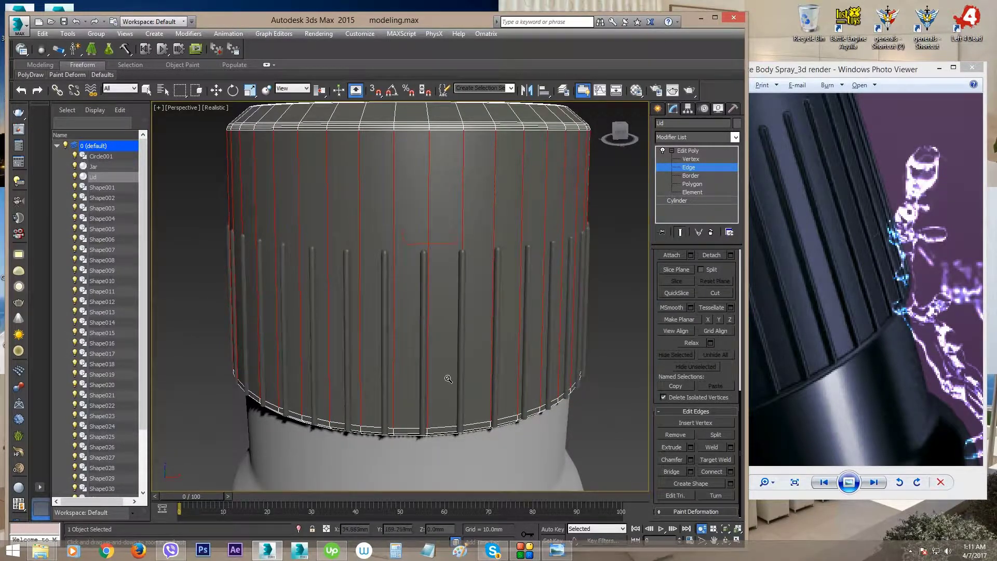
left_click(731, 471)
middle_click_drag(511, 367, 520, 347, "alt")
scroll(487, 354, "up", 1)
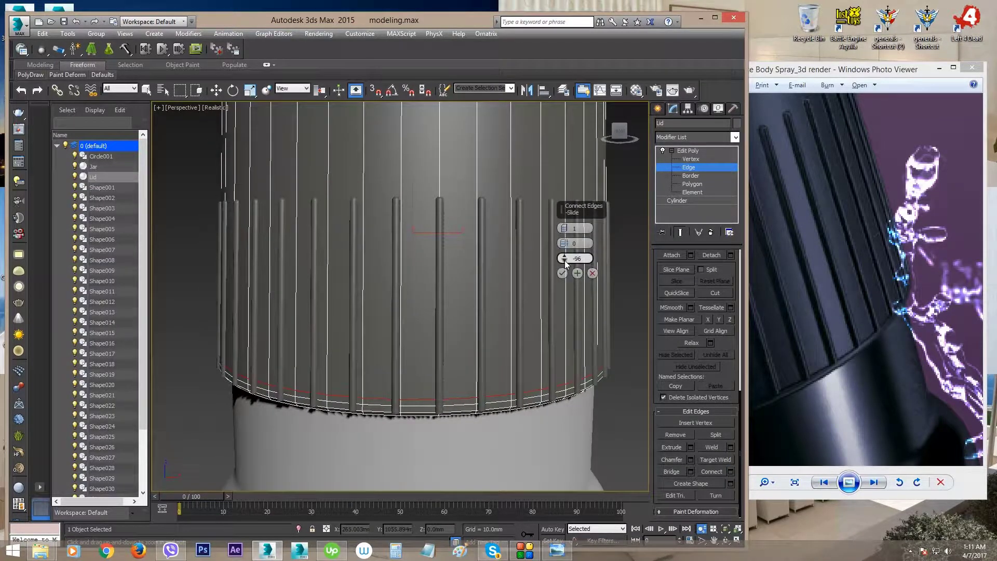
left_click_drag(566, 251, 566, 262)
scroll(449, 402, "up", 6)
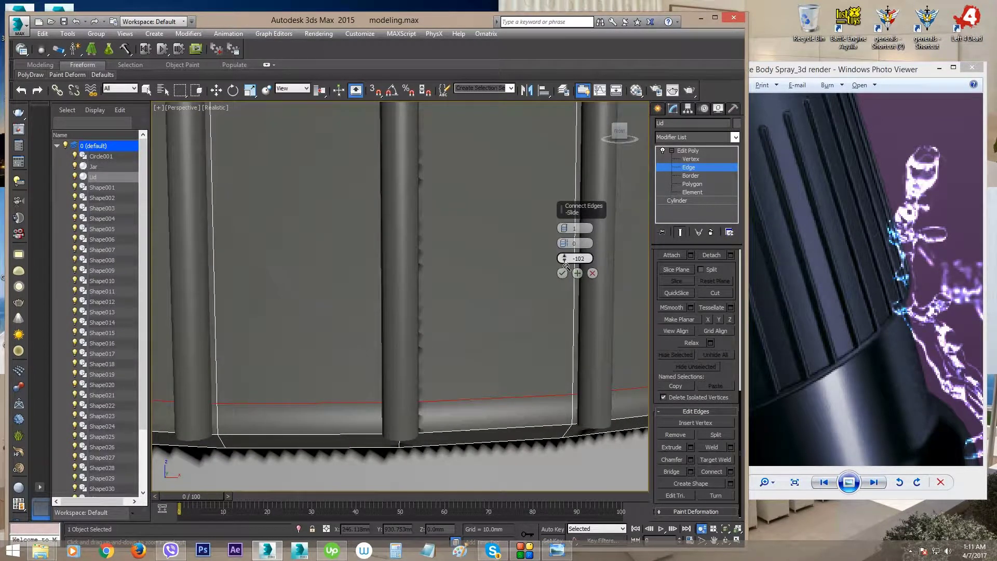
left_click(562, 273)
Try raising the newest edge loop slightly along Z, away from the loop beneath it
scroll(411, 364, "down", 3)
scroll(410, 364, "up", 5)
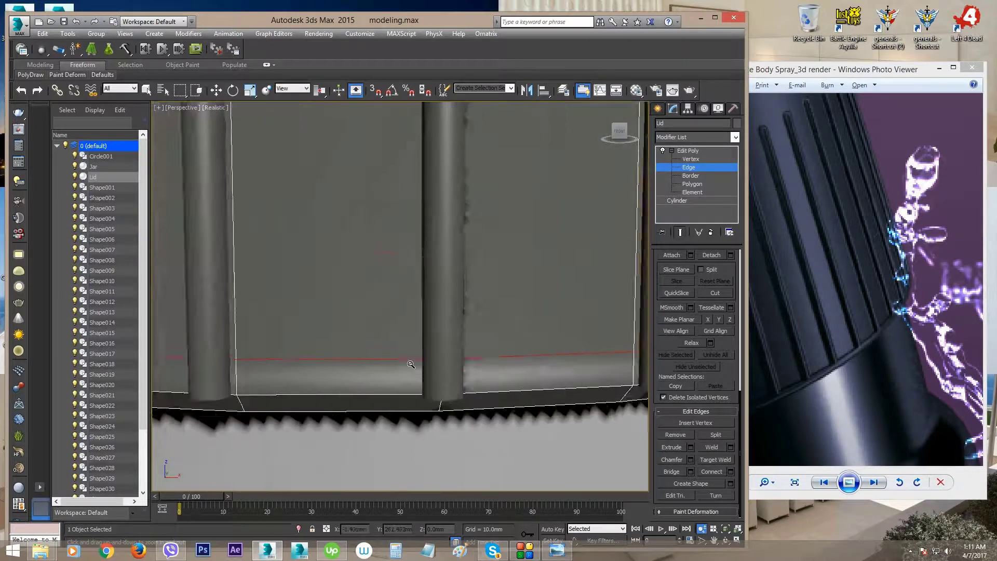
scroll(411, 364, "up", 1)
key("r")
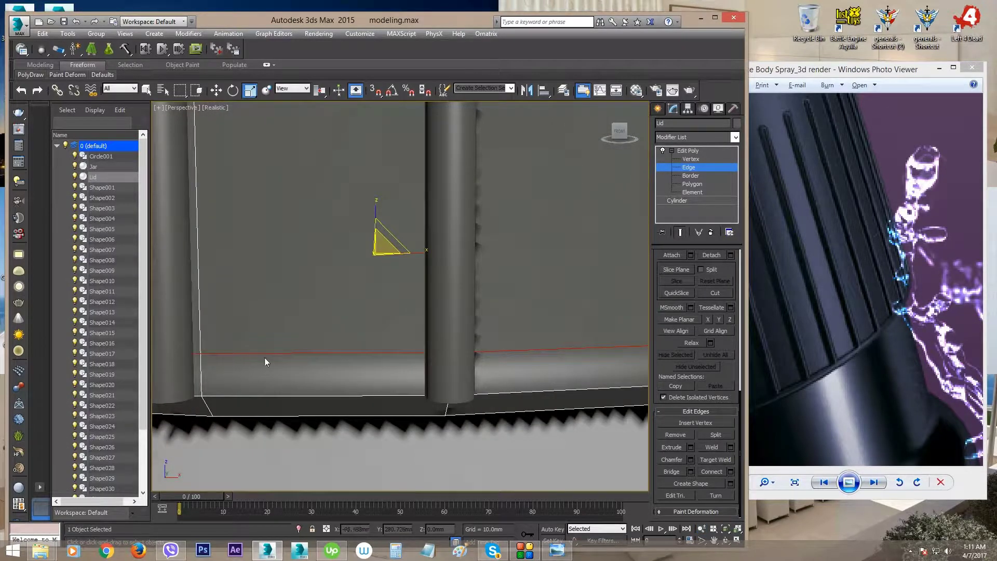
key("w")
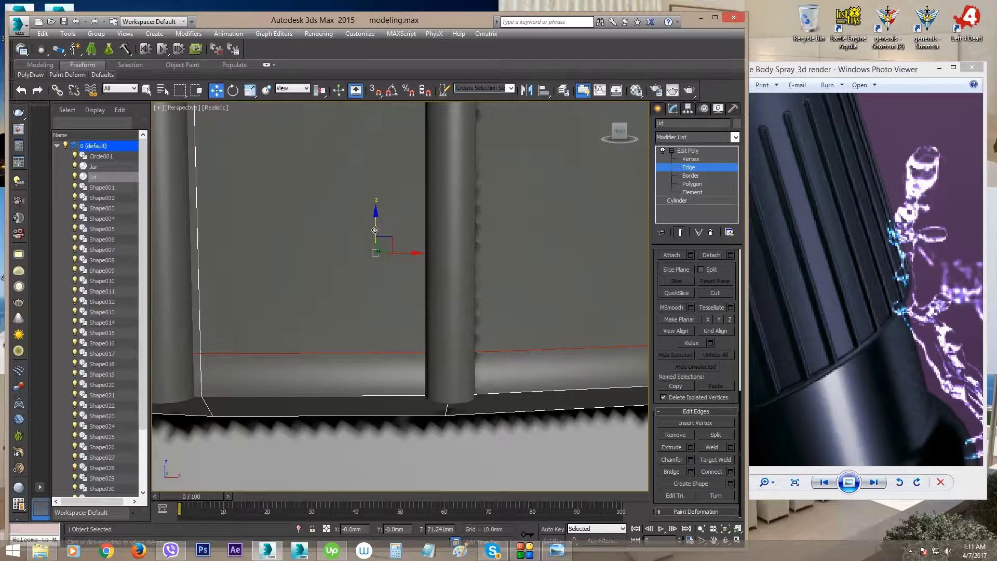
left_click_drag(375, 228, 377, 216, "shift")
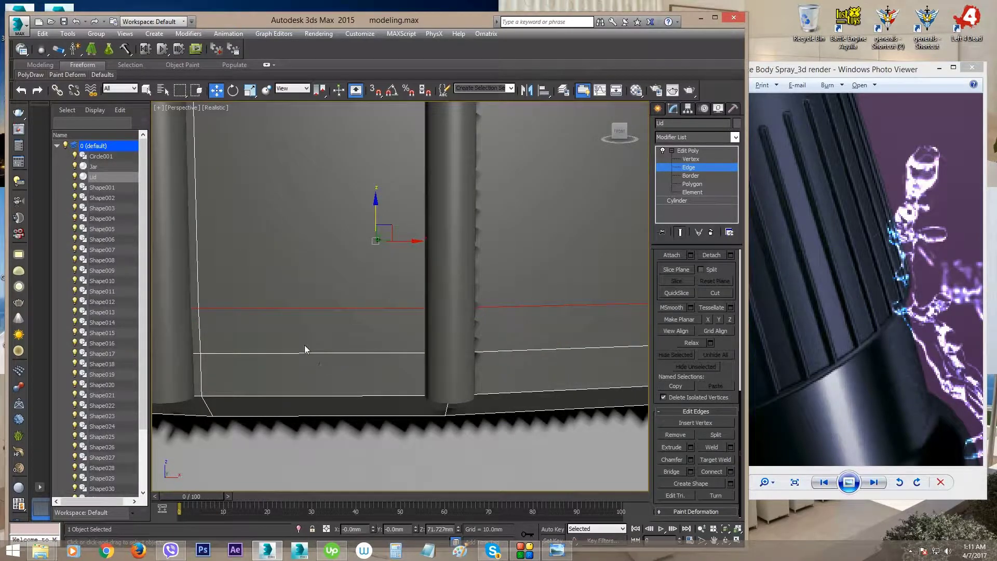
scroll(322, 352, "down", 1)
middle_click_drag(322, 352, 442, 362)
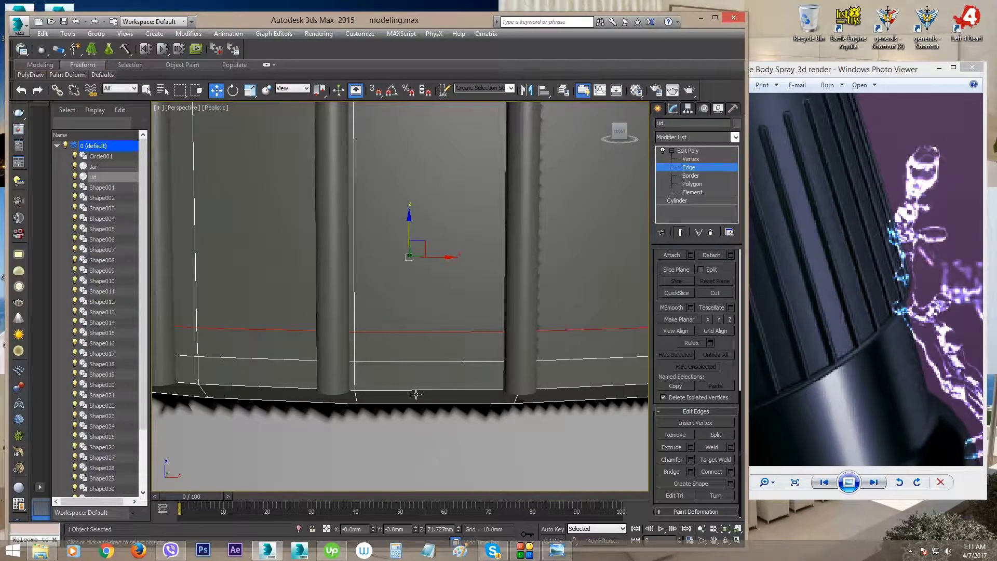
left_click_drag(415, 394, 413, 401)
scroll(407, 386, "down", 4)
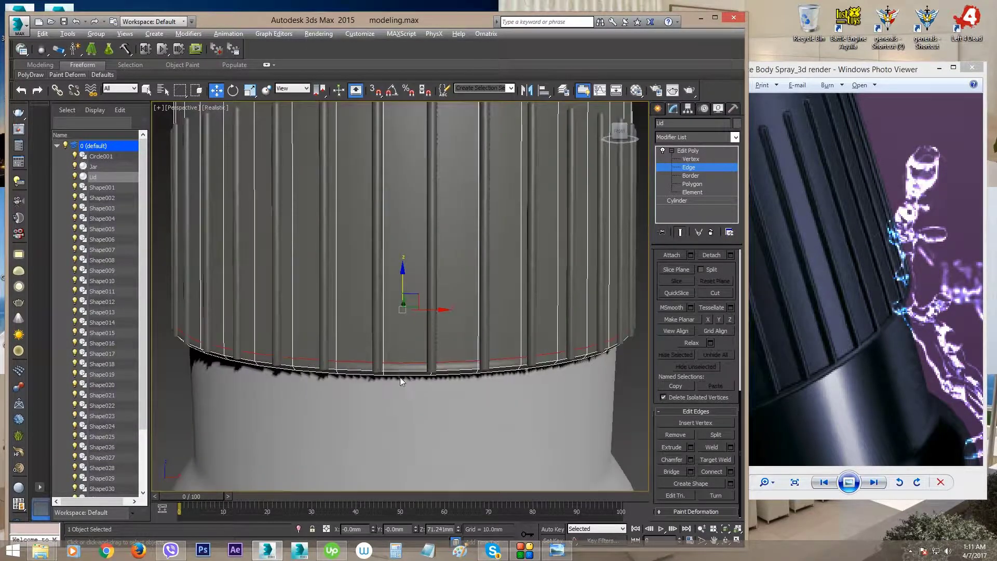
Select the lid's lower rim edge loop and convert the selection to the polygon bands adjoining it
middle_click_drag(400, 377, 361, 384, "alt")
middle_click_drag(373, 335, 386, 304, "ctrl+alt")
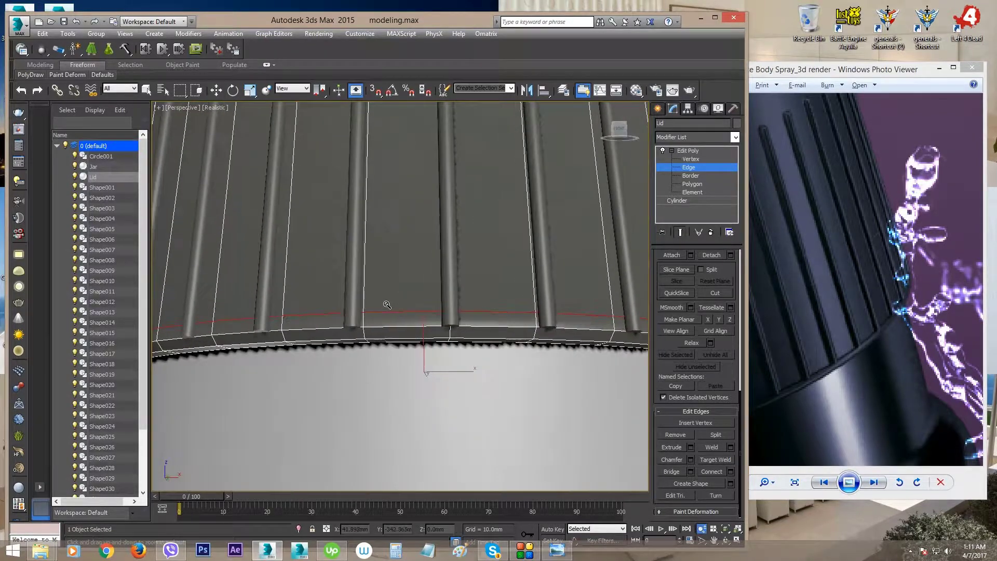
key("w")
scroll(672, 335, "up", 5)
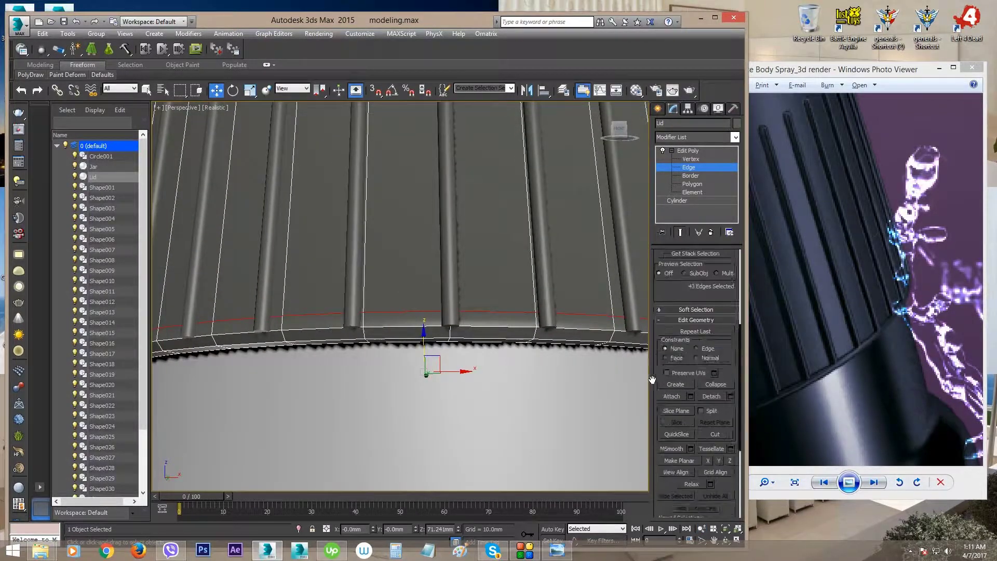
double_click(401, 328)
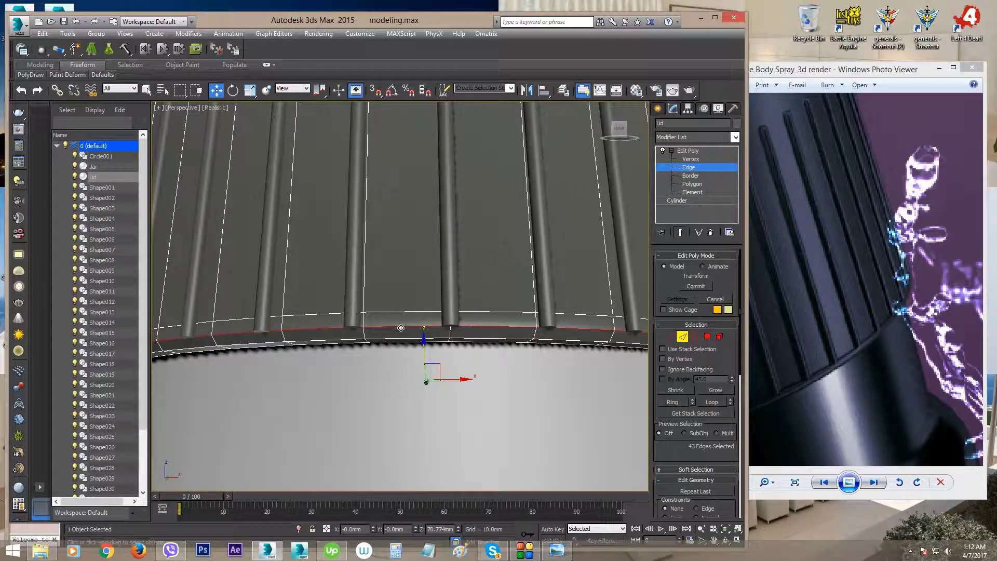
left_click(706, 336, "ctrl")
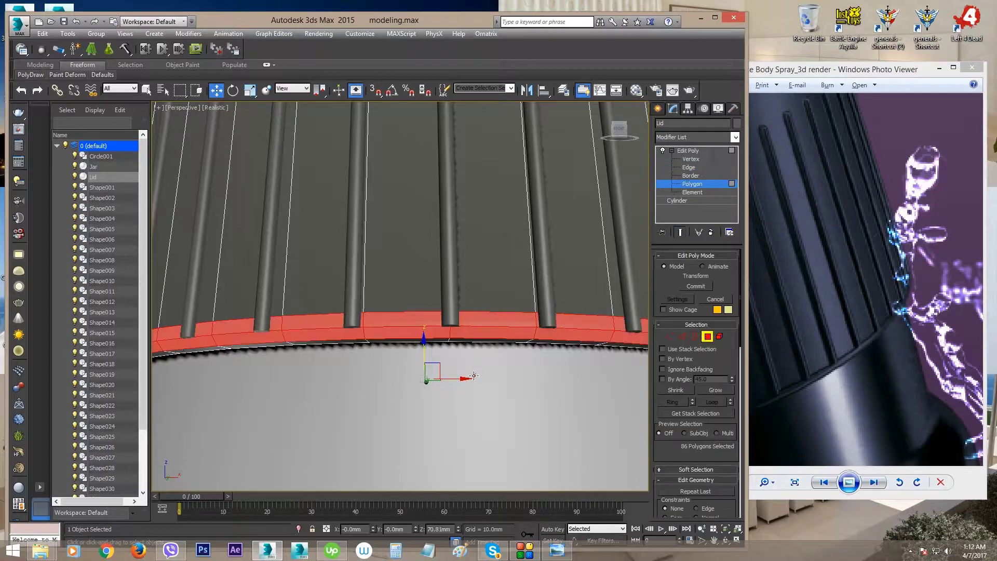
Scale the selected rim polygons slightly outward to form a small projecting lip around the lid's lower end
scroll(437, 378, "down", 2)
middle_click_drag(436, 390, 405, 377, "alt")
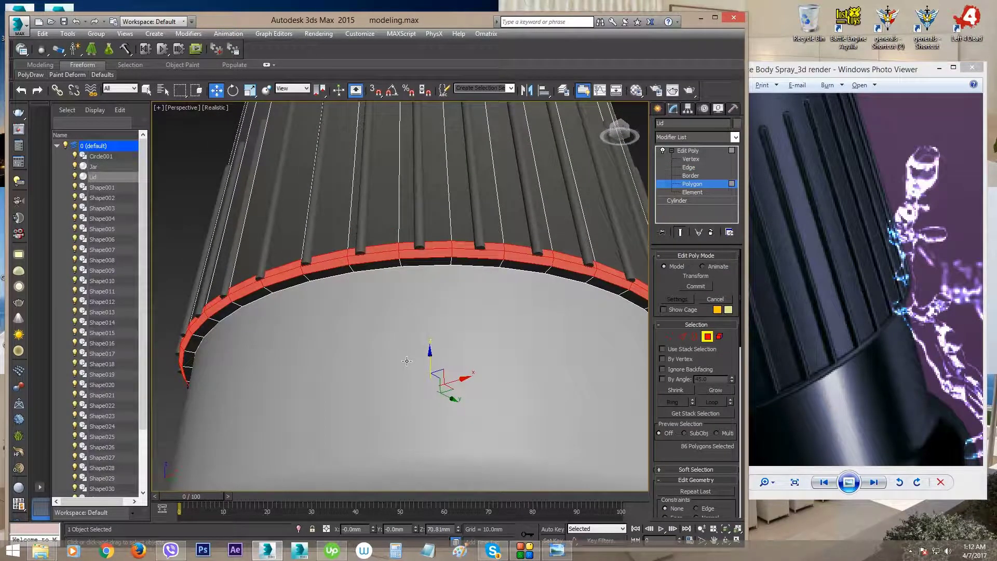
key("r")
middle_click_drag(418, 390, 436, 375, "alt")
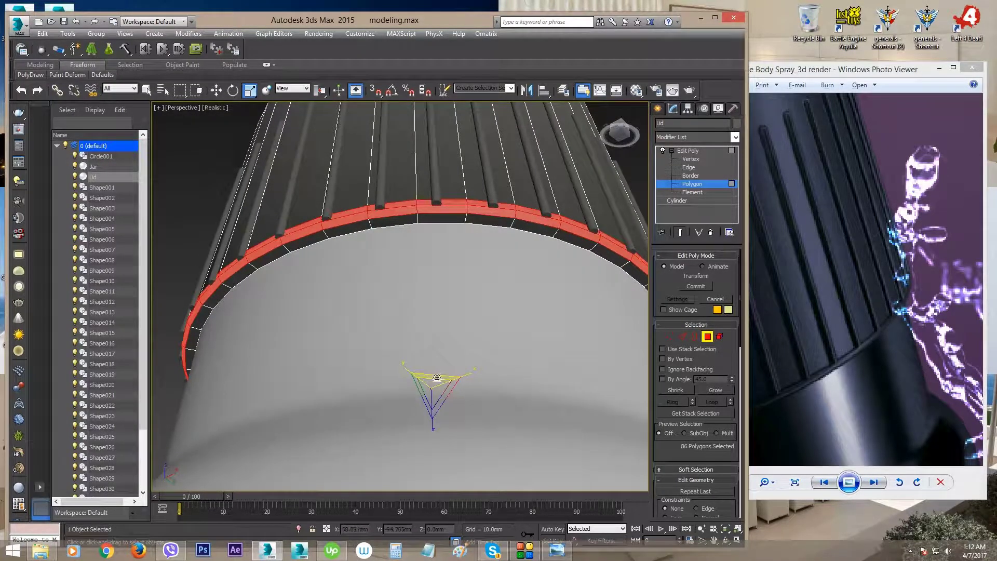
left_click_drag(437, 377, 439, 370)
middle_click_drag(391, 312, 365, 372, "alt")
middle_click_drag(332, 405, 318, 381)
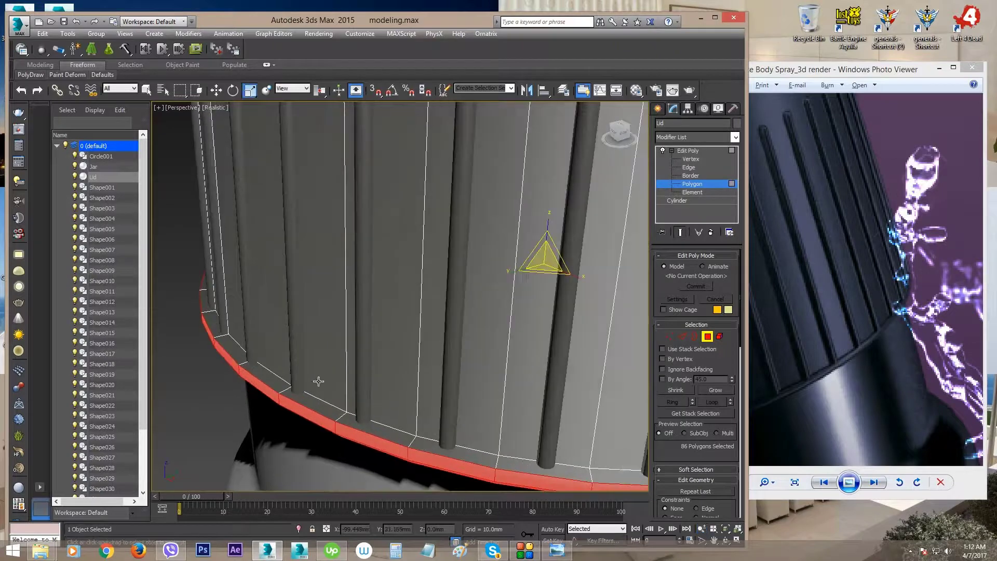
Fine-tune the scale of the lower rim polygons, leave polygon editing and deselect the lid
middle_click_drag(334, 309, 505, 327, "alt")
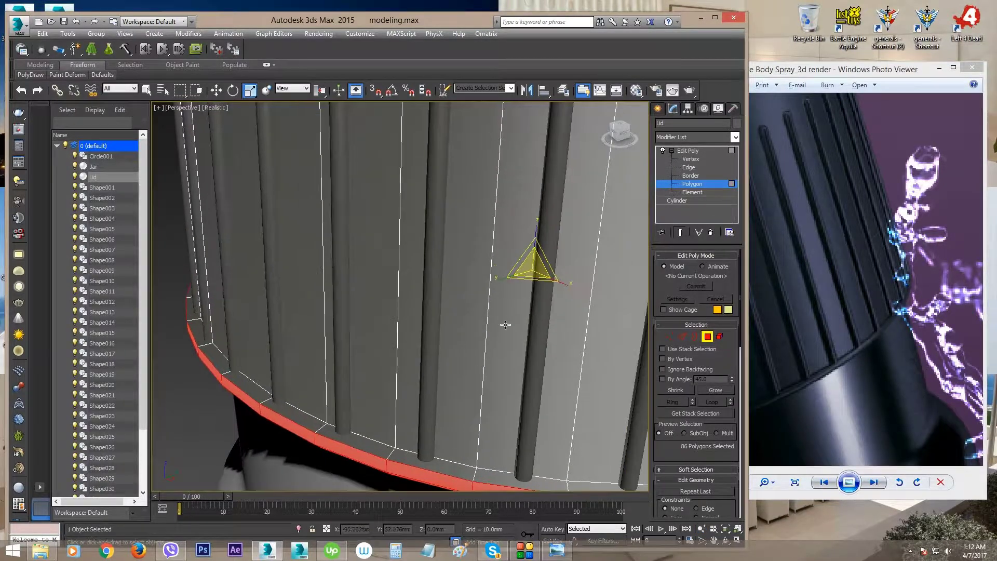
left_click_drag(526, 282, 526, 279)
scroll(452, 341, "down", 3)
middle_click_drag(451, 341, 393, 356, "alt")
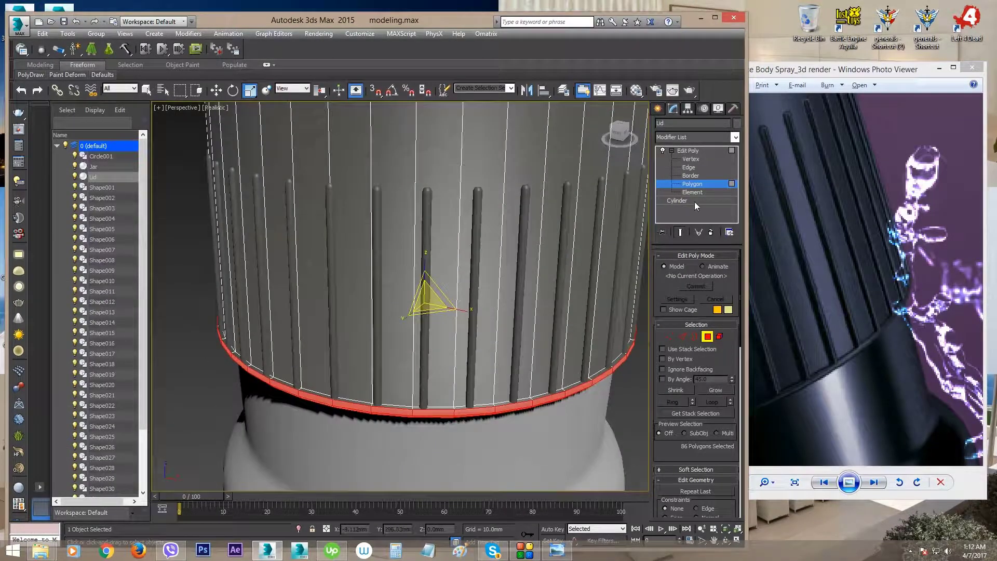
left_click(710, 188)
scroll(491, 323, "down", 2)
middle_click_drag(491, 322, 423, 281)
left_click(578, 291)
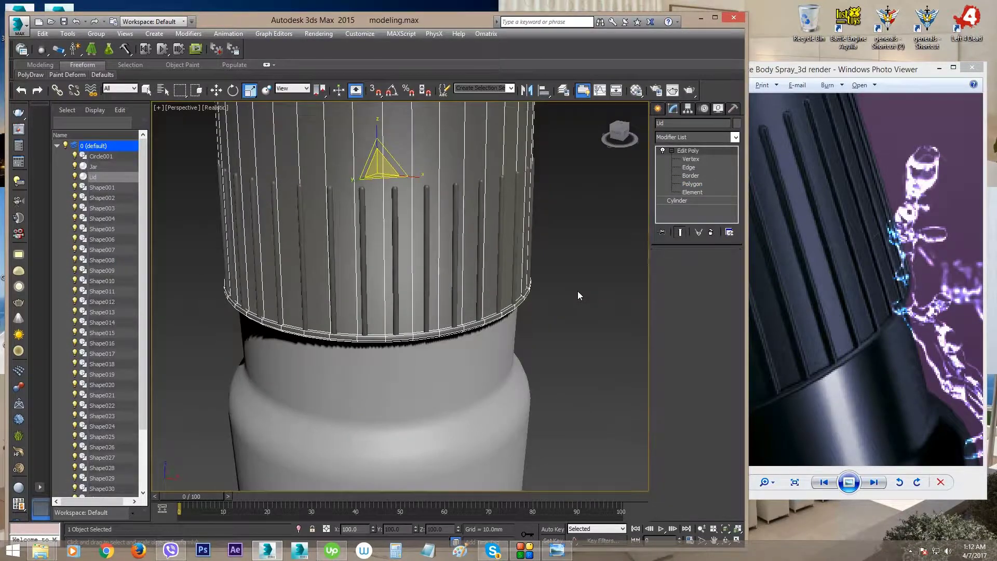
scroll(542, 306, "down", 6)
mouse_move(506, 316)
middle_mouse_down()
mouse_move(446, 314)
mouse_move(568, 288)
mouse_move(536, 275)
mouse_move(469, 316)
mouse_move(441, 254)
mouse_move(406, 267)
mouse_move(480, 309)
mouse_move(436, 289)
mouse_move(382, 356)
middle_mouse_up()
scroll(447, 311, "up", 6)
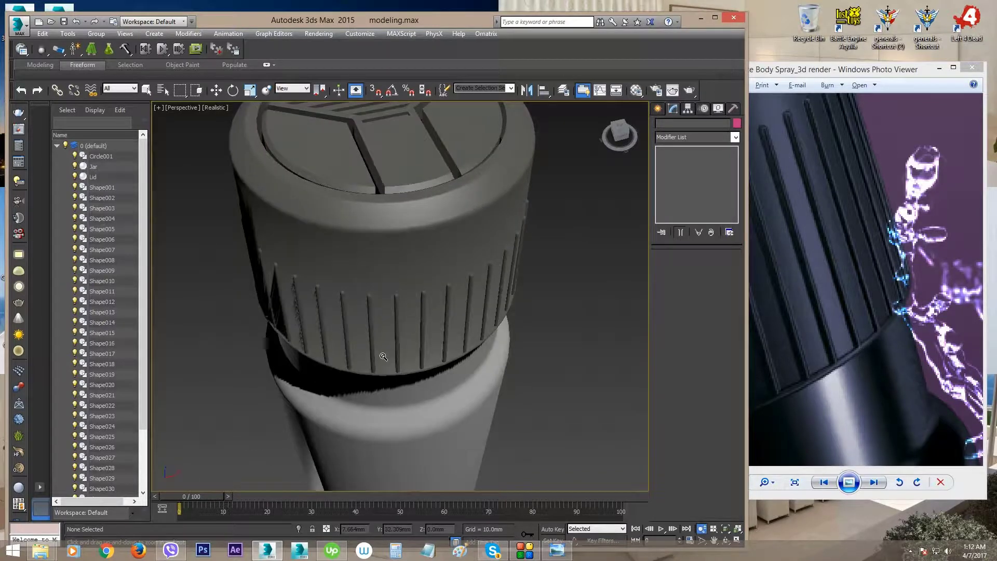
Examine the lid's vertical ribs and projecting lower lip from several angles, both shaded and with edged faces displayed
left_click_drag(418, 342, 438, 372)
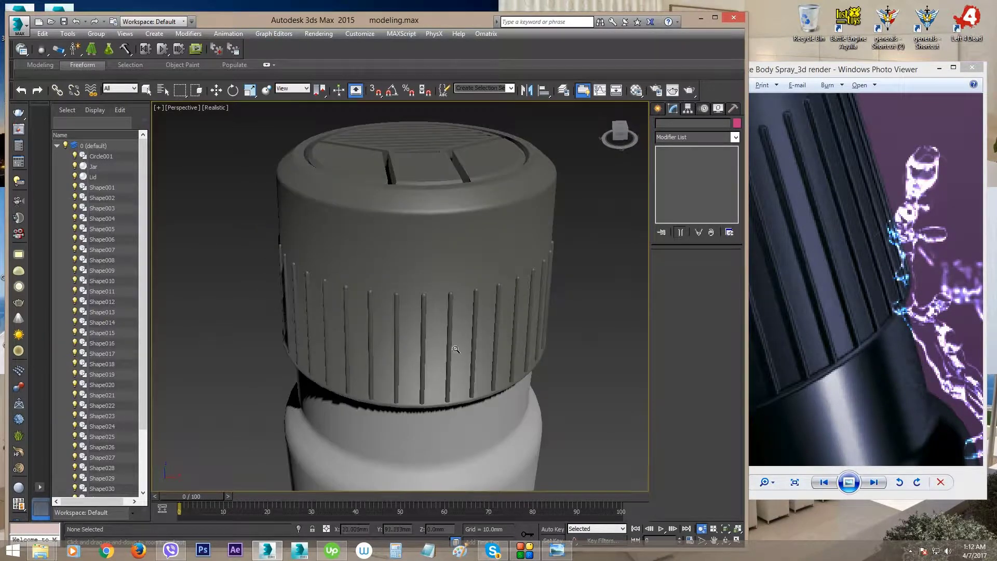
mouse_move(440, 363)
middle_mouse_down("alt")
mouse_move(452, 320)
mouse_move(449, 359)
middle_mouse_up("alt")
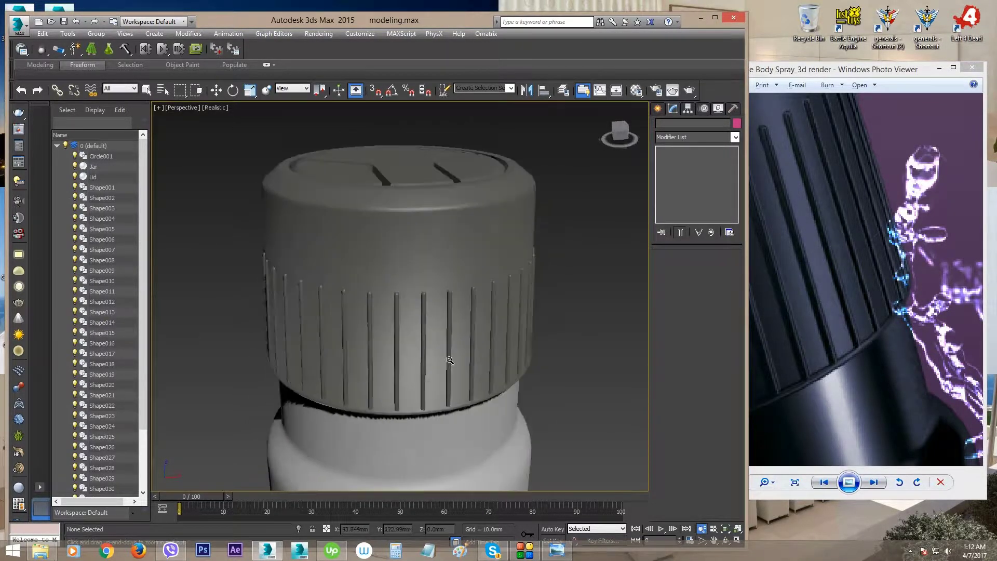
left_click_drag(450, 361, 456, 366)
left_click_drag(429, 412, 431, 365)
right_click(456, 365)
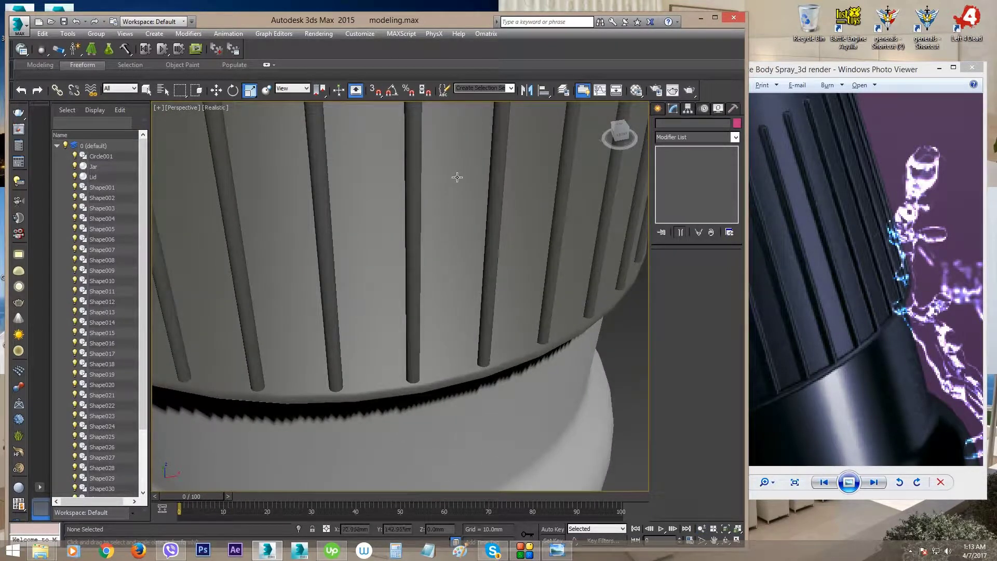
key("F4")
scroll(447, 363, "up", 6)
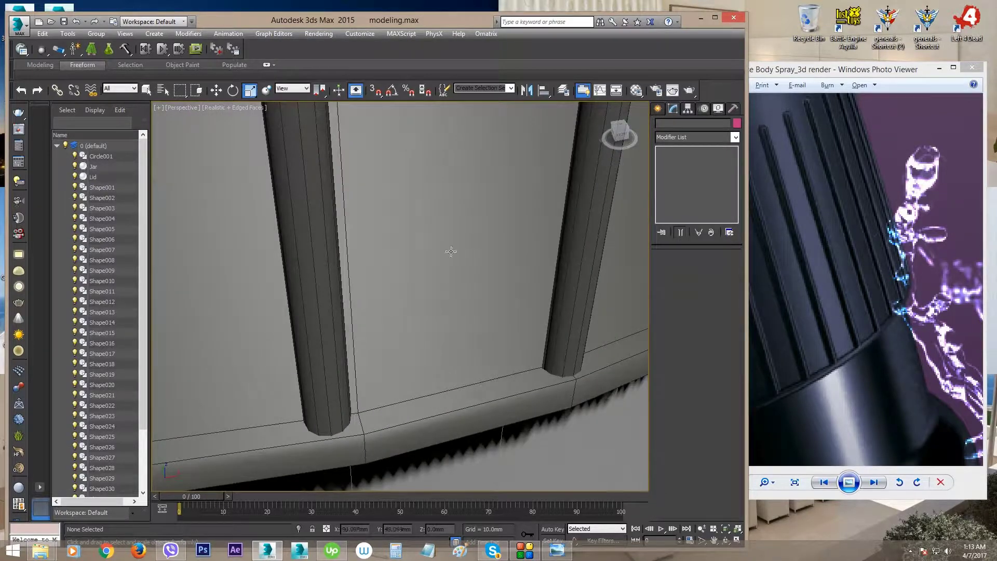
scroll(460, 318, "down", 5)
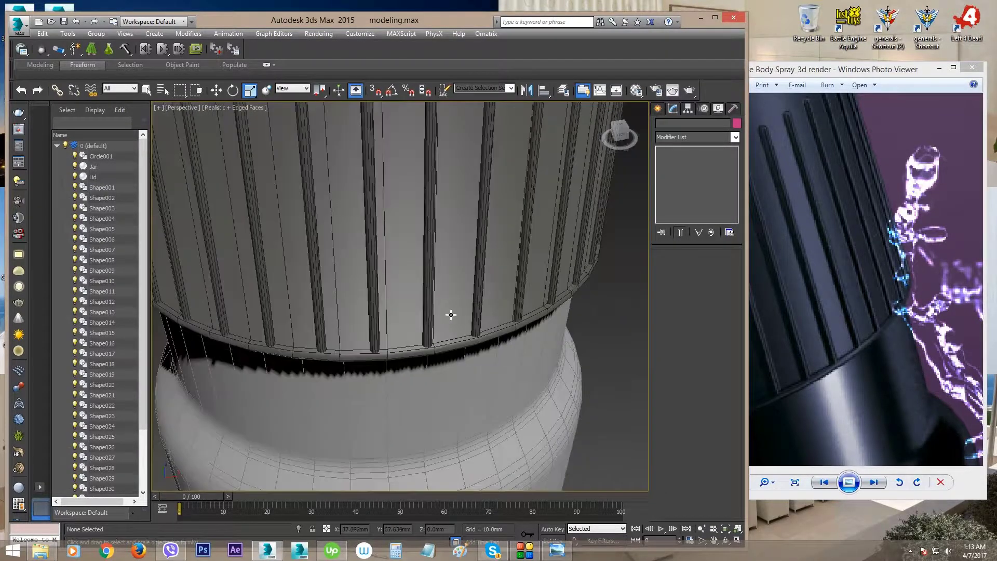
scroll(450, 311, "up", 2)
Select all polygons of the lid and apply Auto Smooth with a threshold of 45.0
left_click(425, 324)
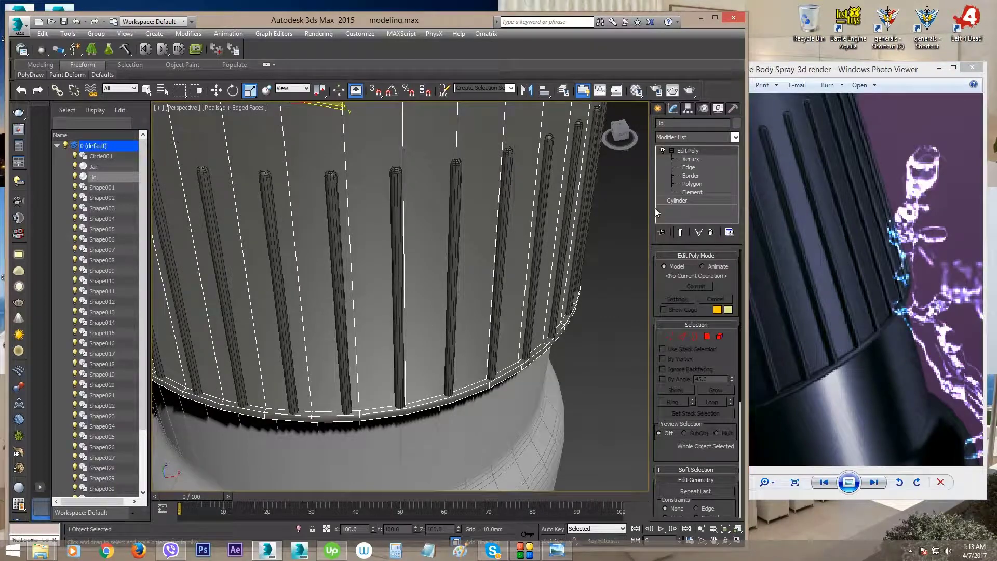
left_click(693, 184)
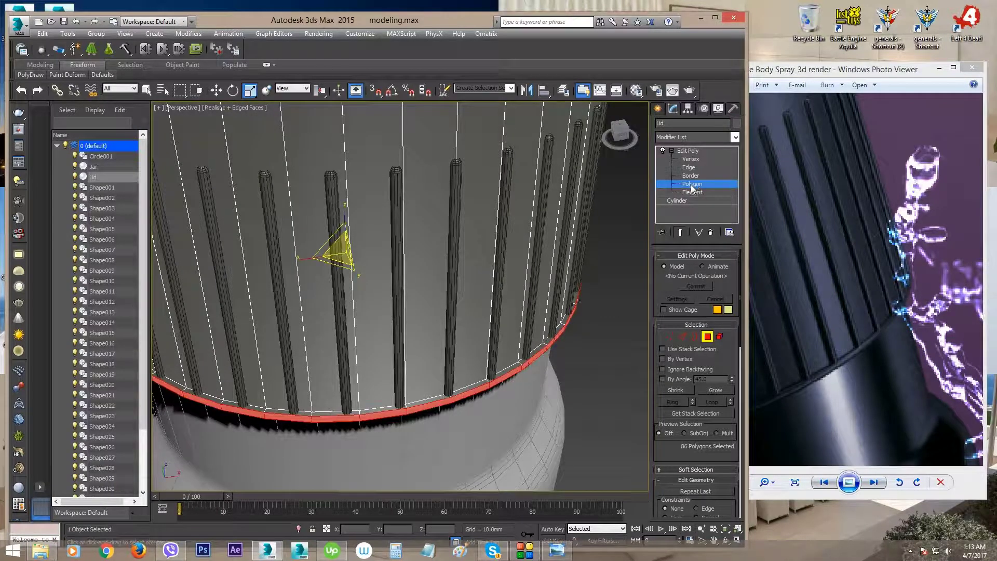
middle_click_drag(452, 379, 497, 360)
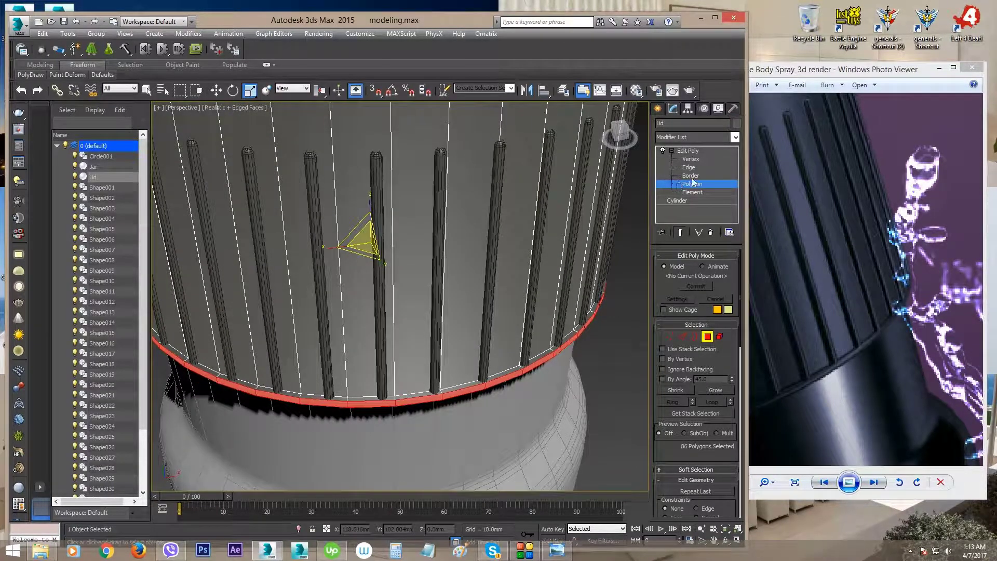
scroll(449, 394, "down", 6)
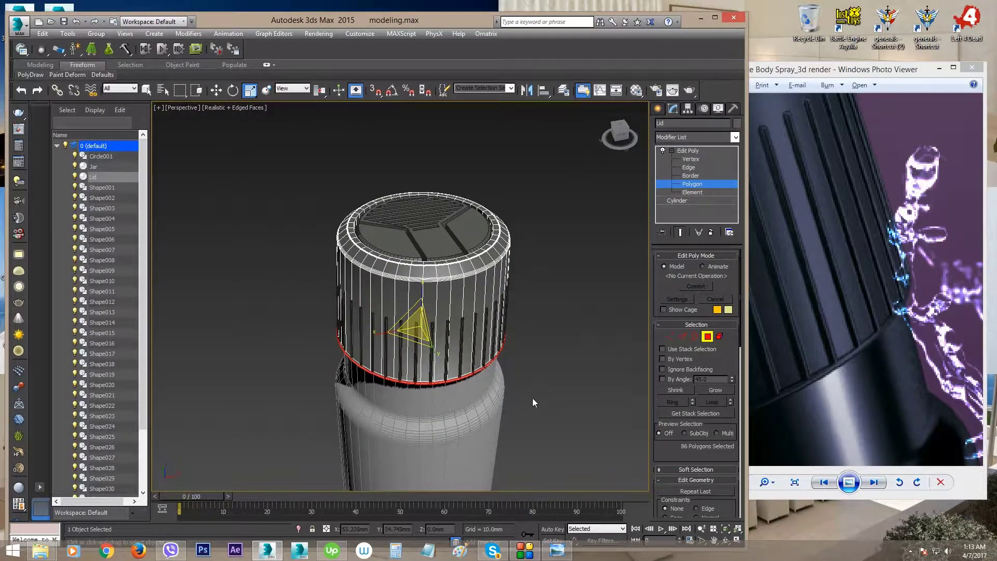
key("ctrl+a")
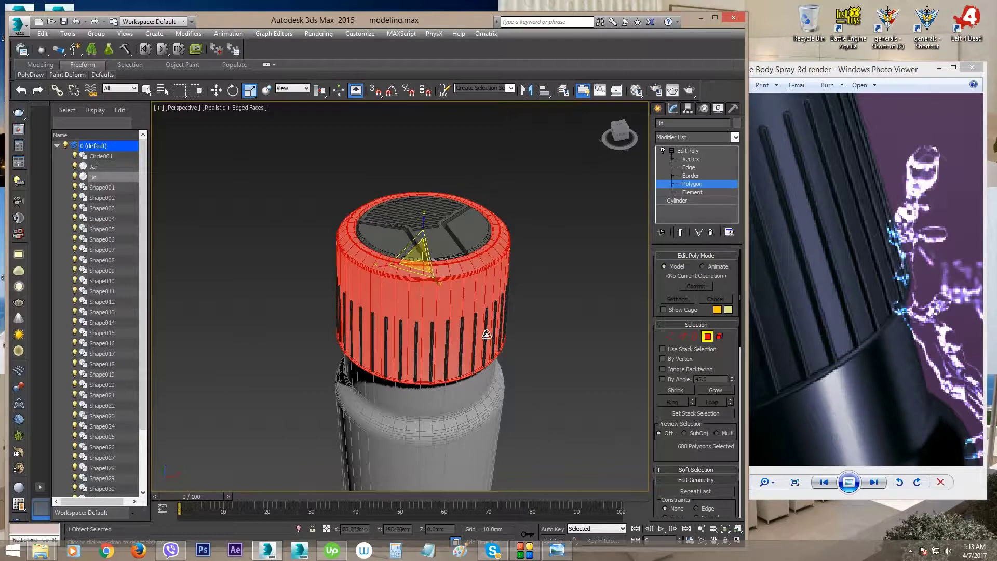
scroll(486, 334, "up", 3)
scroll(667, 333, "down", 10)
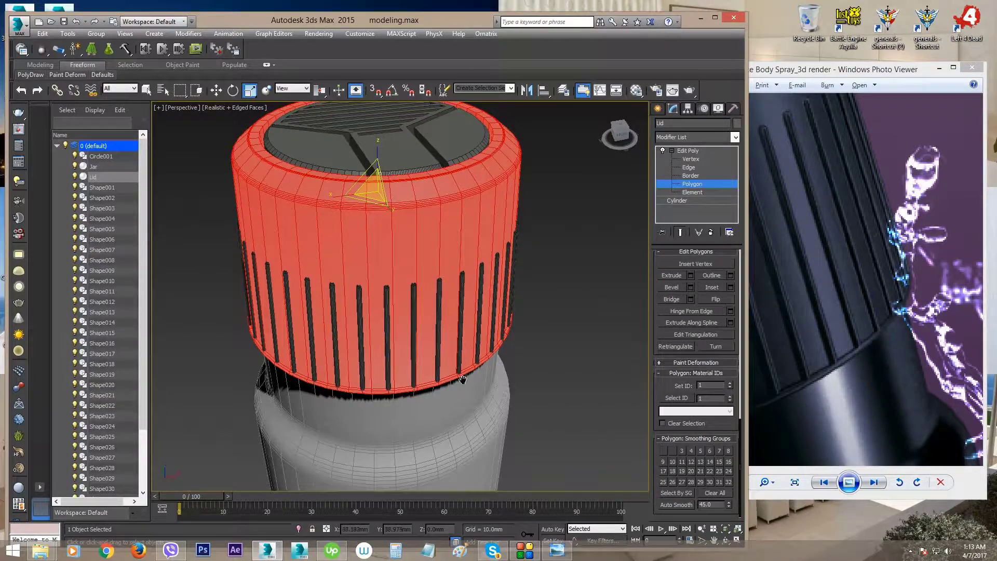
scroll(462, 380, "up", 5)
scroll(480, 372, "up", 2)
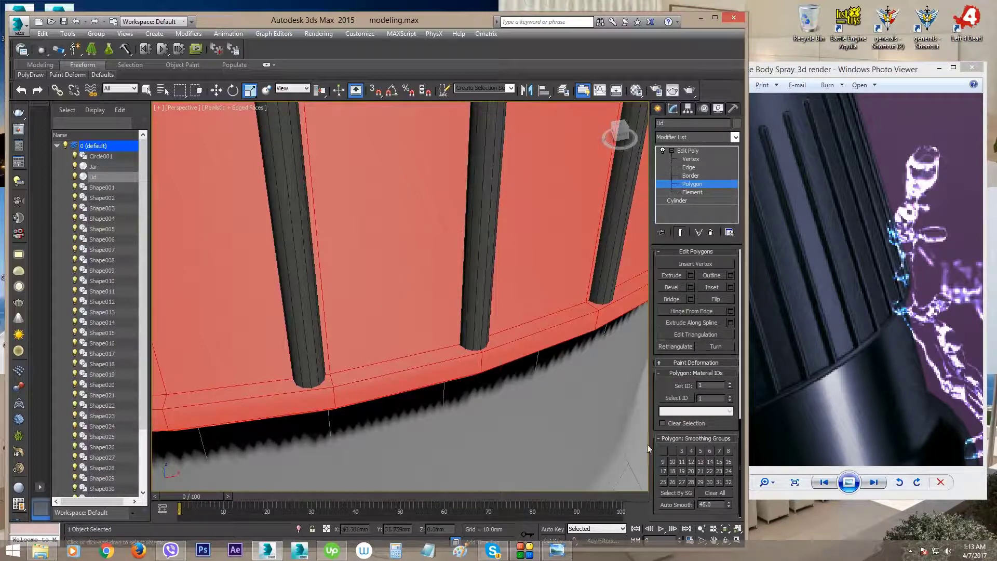
middle_click_drag(462, 401, 472, 381)
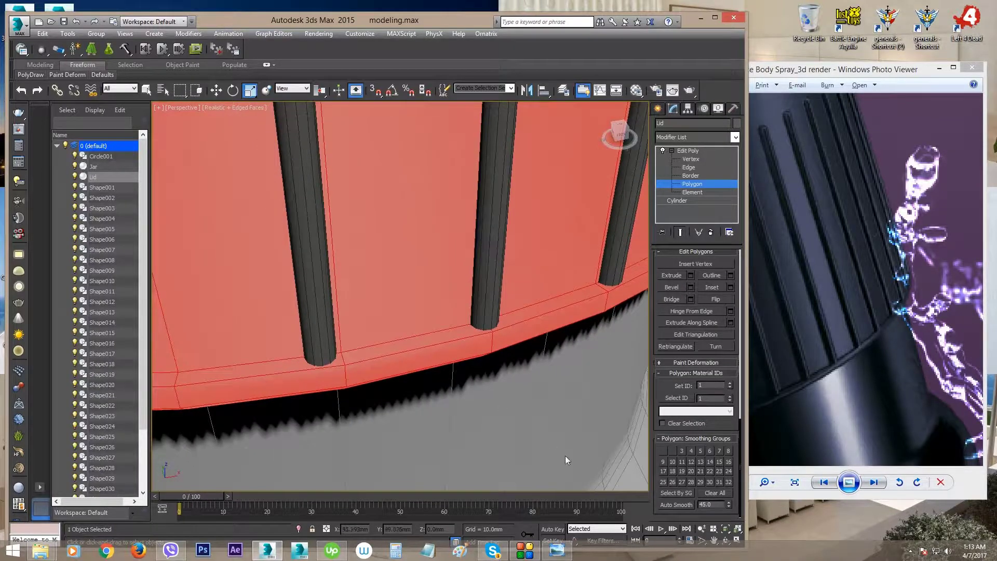
left_click(665, 505)
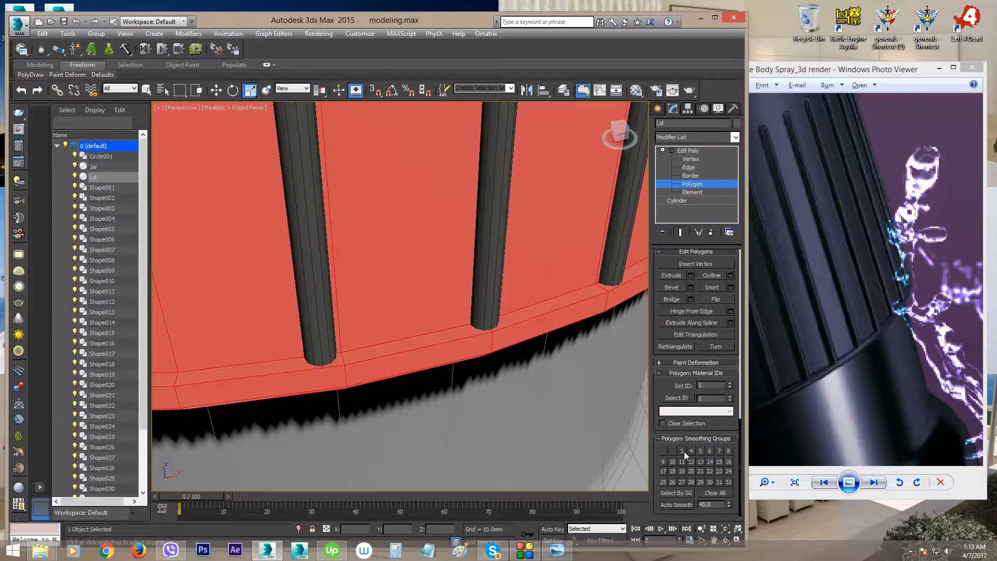
Leave polygon editing, deselect the lid and hide the edged faces
left_click(698, 186)
middle_click_drag(596, 285, 452, 353, "alt")
left_click(616, 325)
key("F4")
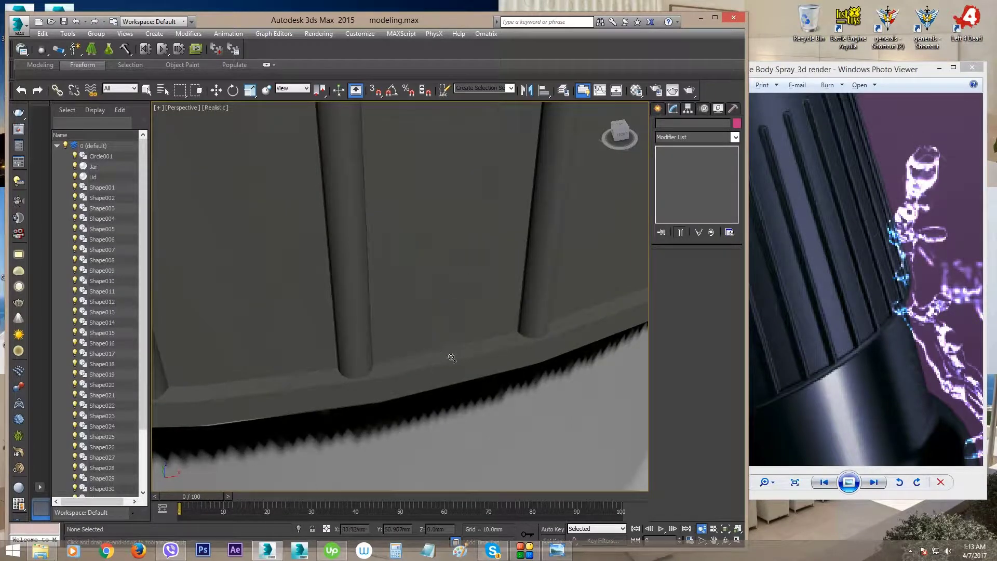
Examine the smoothing on the lid's lower lip and around the rim of its top disc
left_click_drag(437, 351, 451, 309)
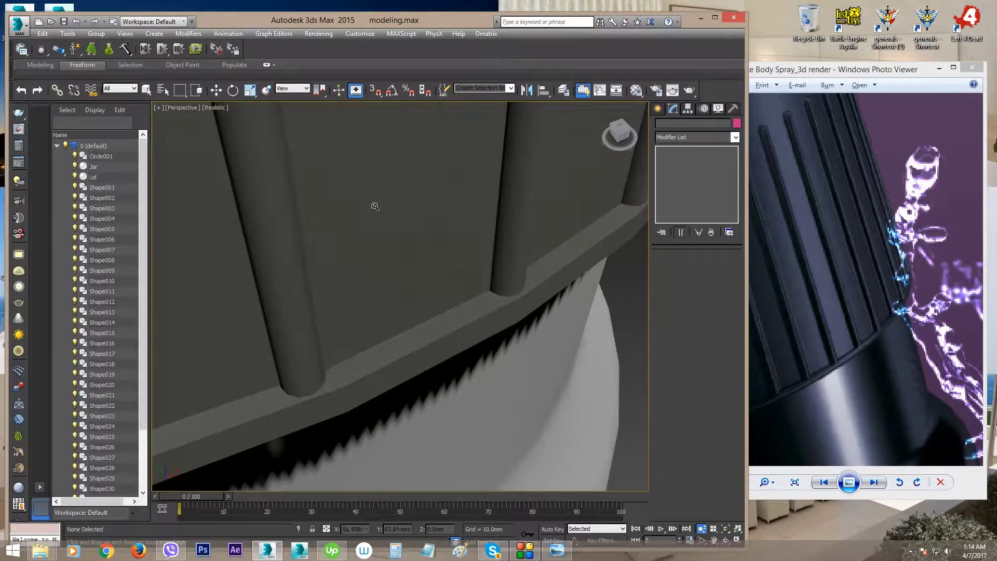
left_click_drag(581, 332, 484, 301)
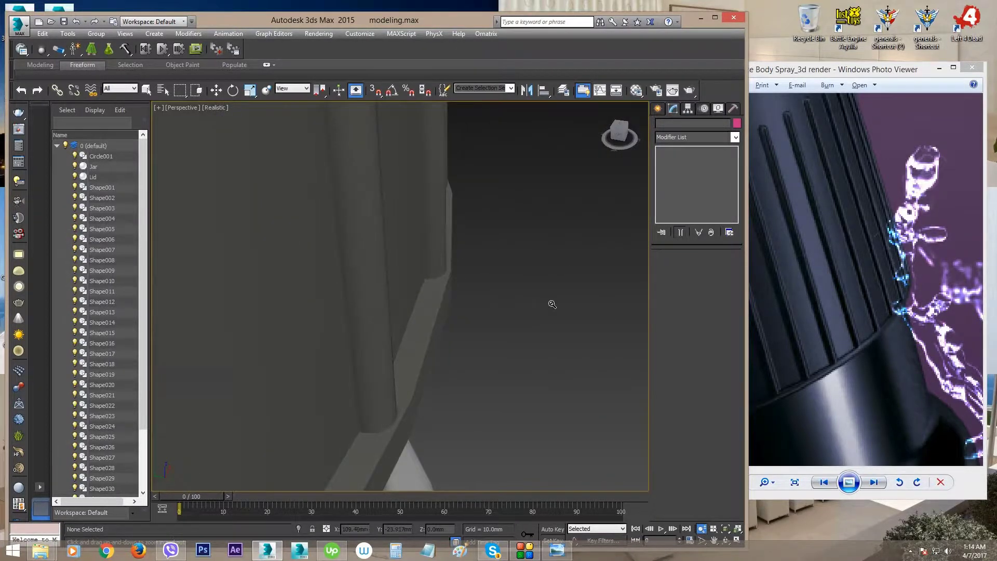
scroll(552, 303, "down", 8)
middle_click_drag(552, 303, 516, 304, "alt")
scroll(478, 320, "up", 3)
scroll(465, 325, "up", 6)
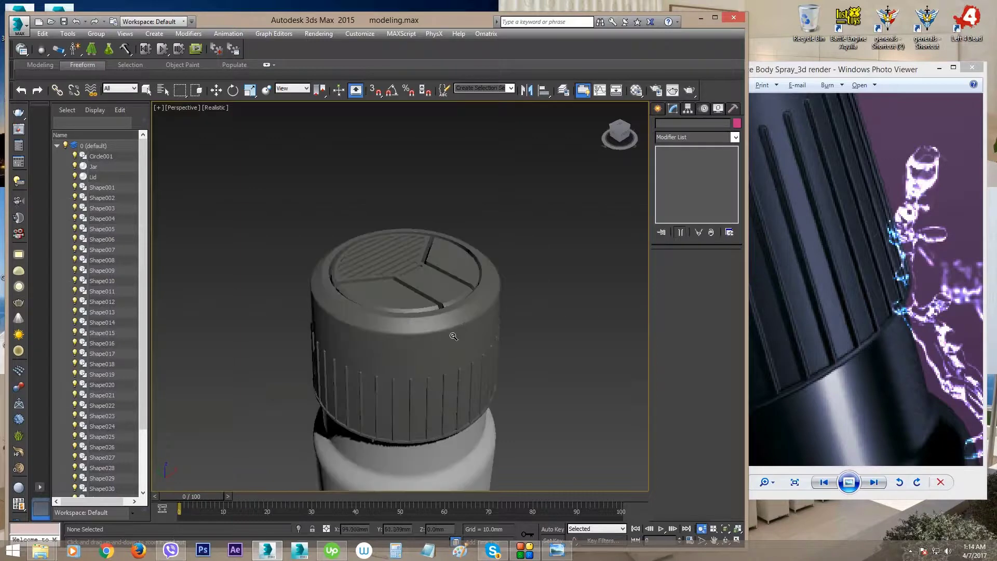
scroll(416, 324, "up", 8)
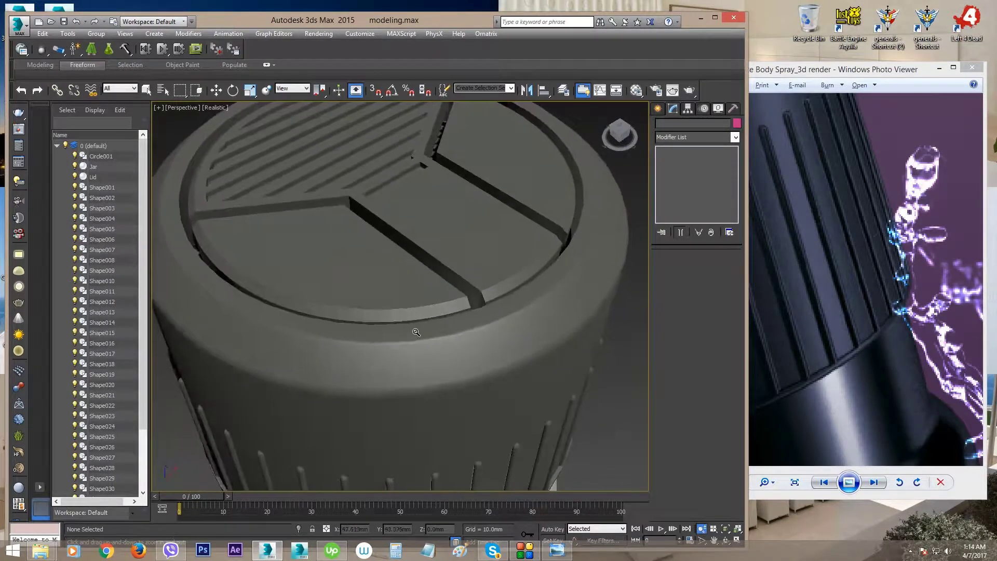
middle_click_drag(382, 323, 412, 291, "alt")
key("alt+z")
scroll(333, 299, "up", 3)
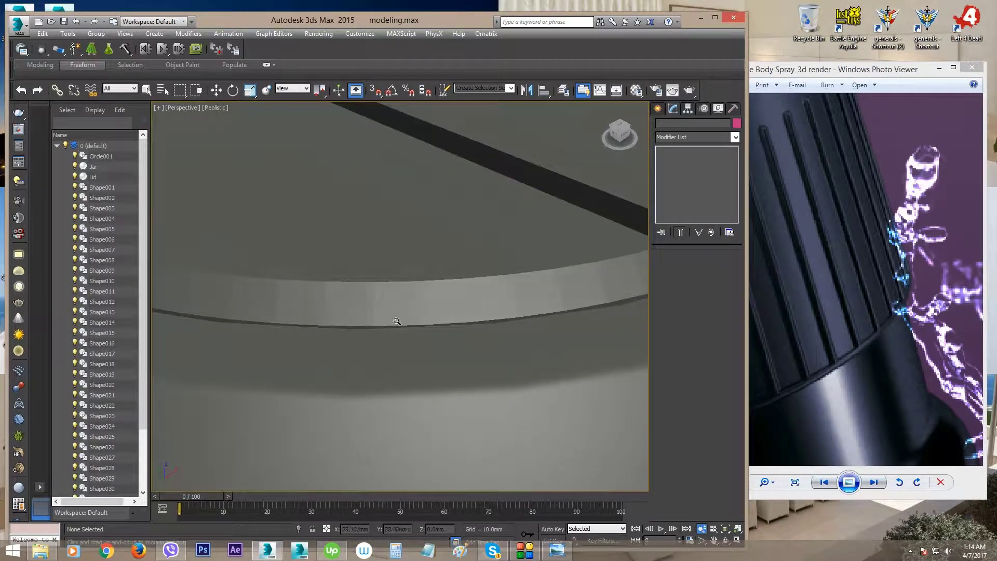
right_click(459, 296)
Select all polygons of the lid's top disc, apply Auto Smooth with a threshold of 45.0 and leave polygon editing
left_click(427, 234)
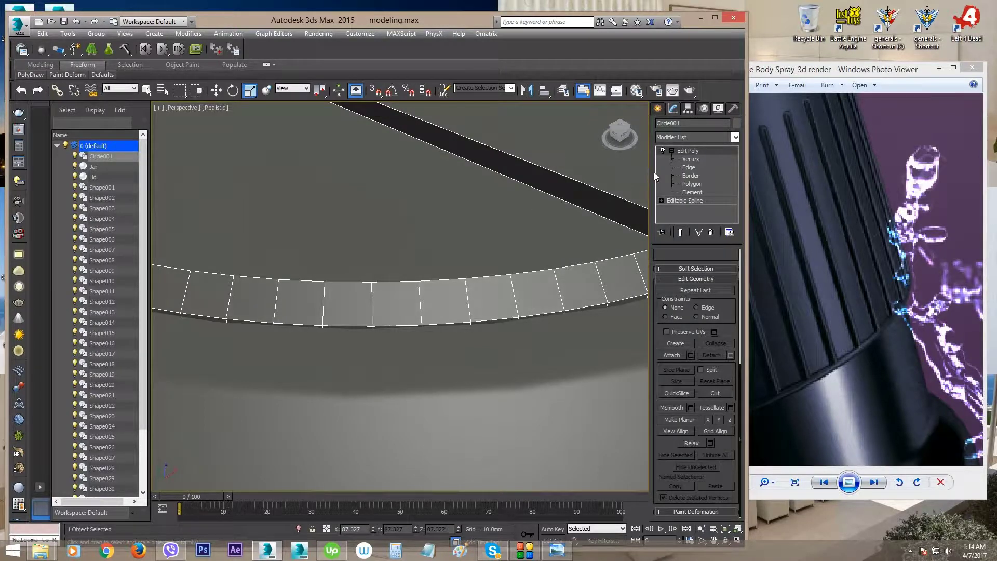
scroll(454, 262, "down", 5)
scroll(454, 262, "up", 3)
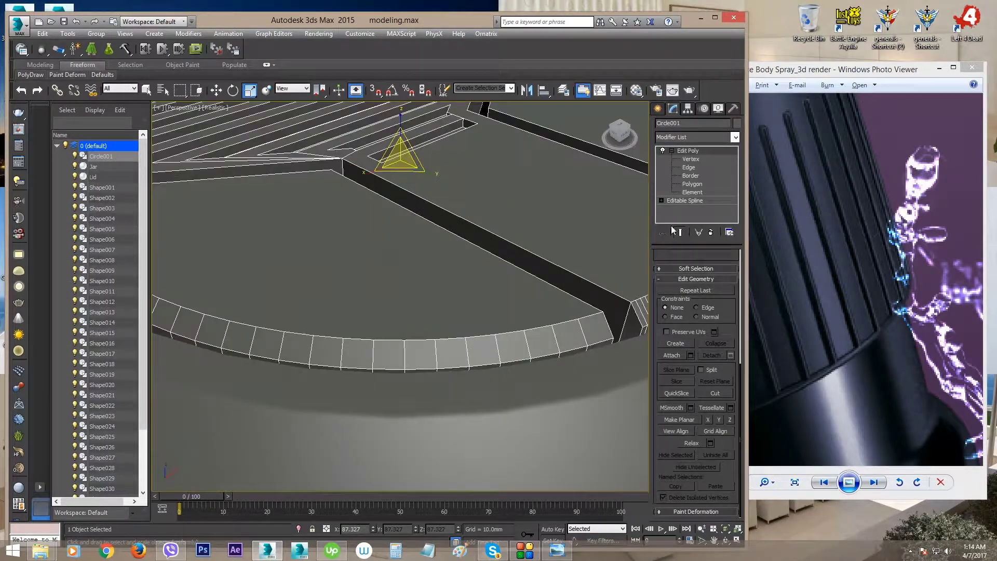
left_click(692, 185)
scroll(514, 332, "down", 4)
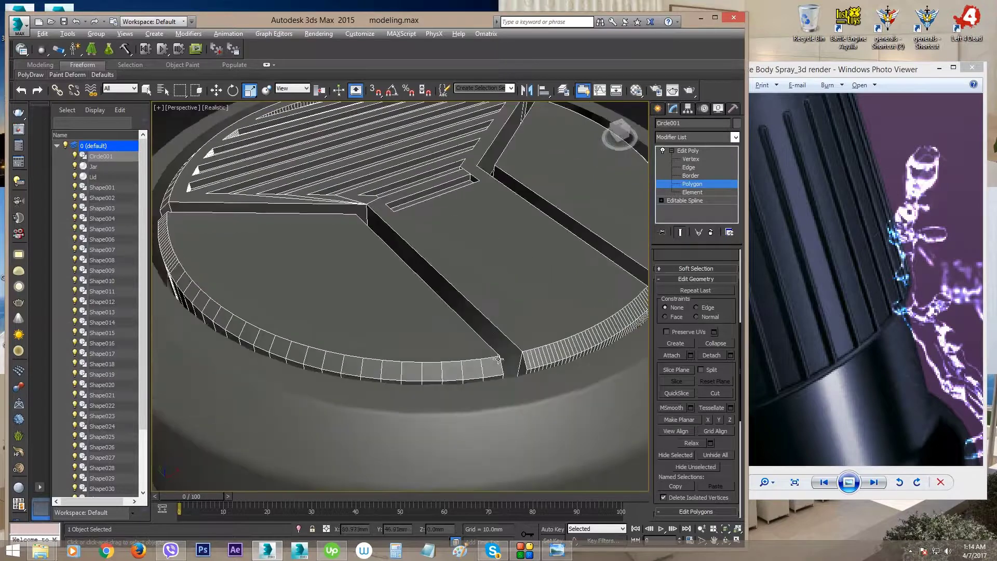
middle_click_drag(497, 328, 473, 322)
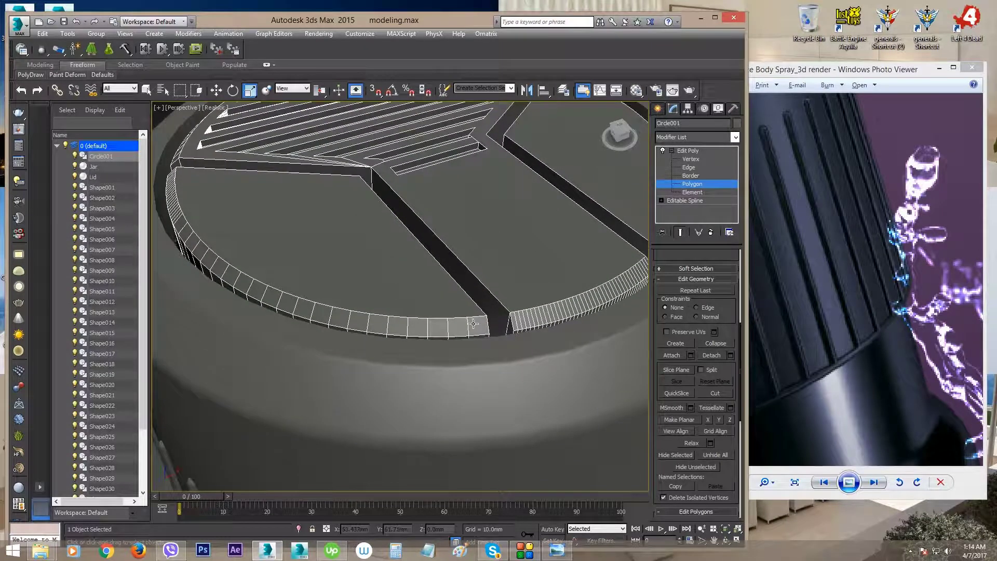
key("ctrl+a")
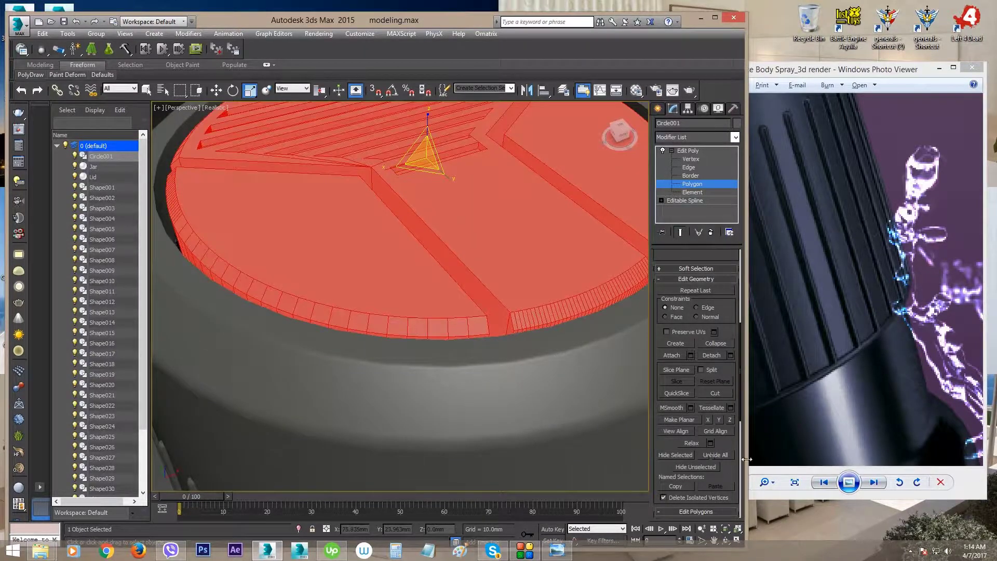
scroll(710, 324, "down", 5)
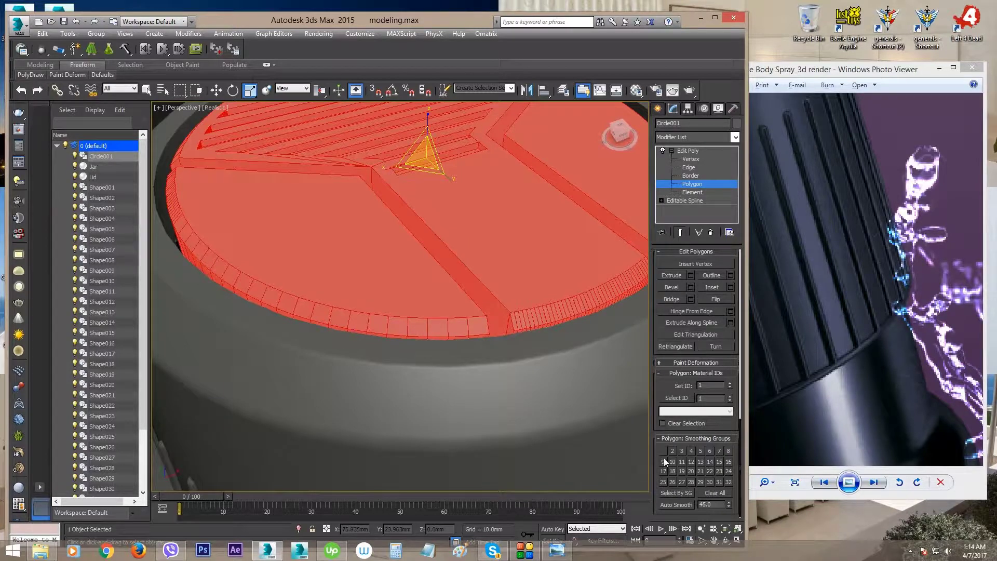
left_click(673, 504)
middle_click_drag(524, 434, 553, 349, "alt")
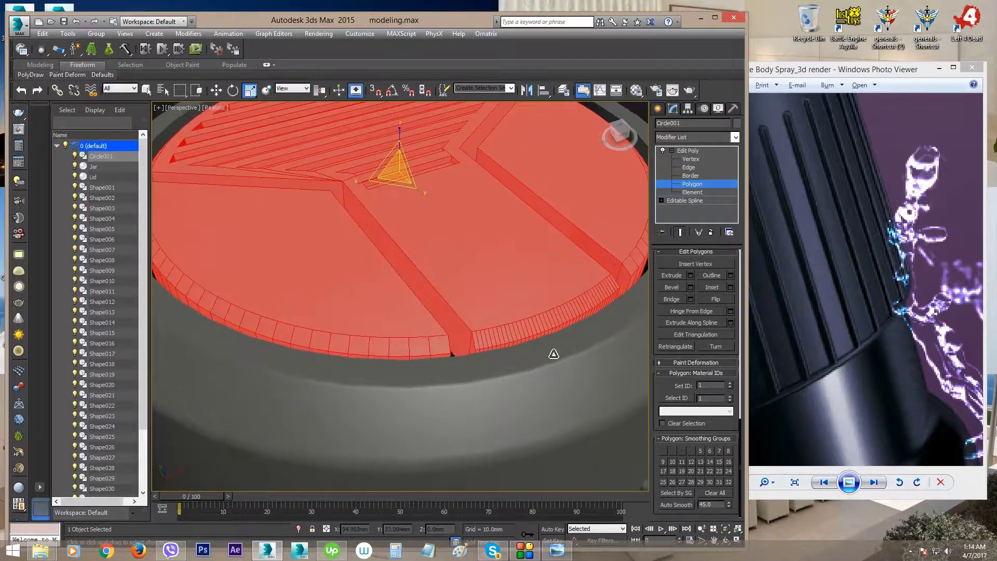
left_click(689, 185)
Select the row of bevelled rim polygons along one plain side segment of the top disc
middle_click_drag(538, 284, 305, 278, "ctrl+alt")
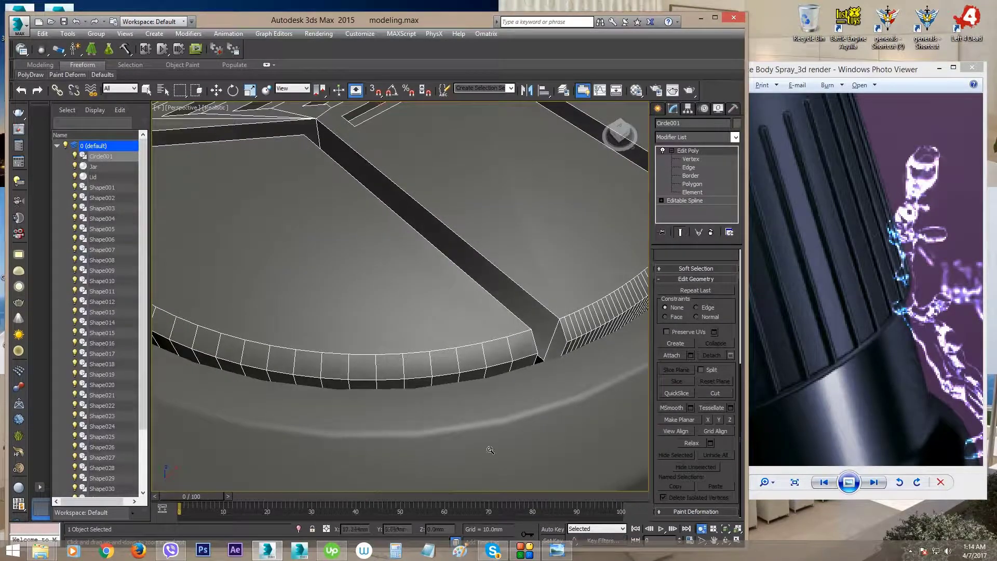
middle_click_drag(489, 447, 499, 357)
left_click(684, 184)
key("ctrl+a")
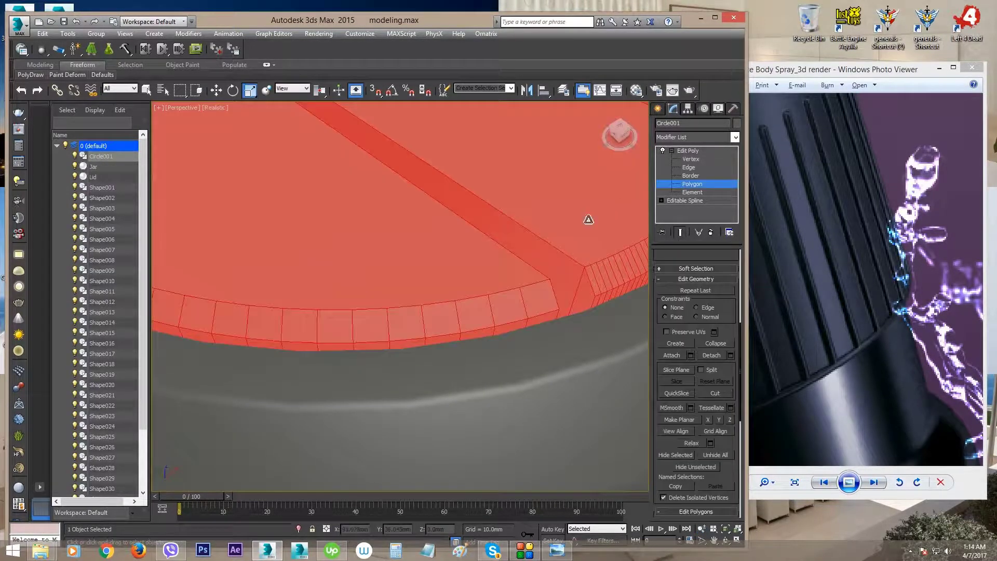
key("q")
left_click(531, 298)
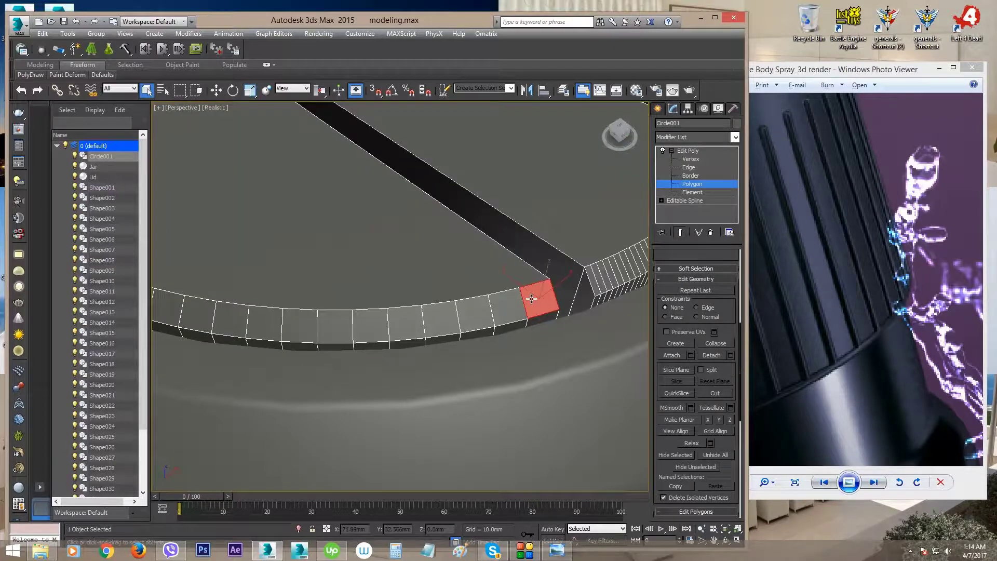
left_click(511, 306, "shift")
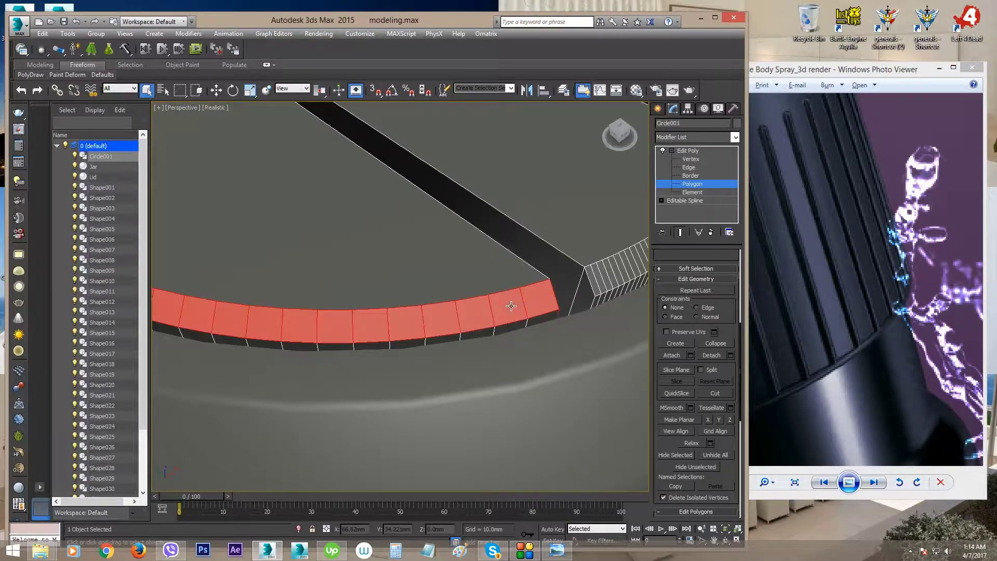
Add the bevelled rim polygons of the grooved segment to the selection
middle_click_drag(511, 306, 626, 366)
middle_click_drag(302, 363, 418, 375)
left_click(395, 343, "ctrl")
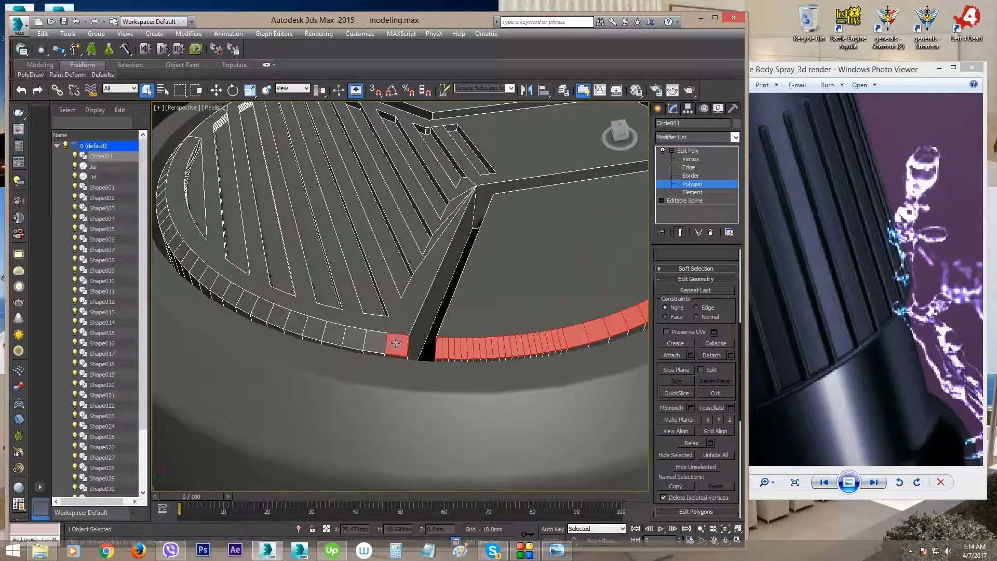
left_click(371, 338, "shift")
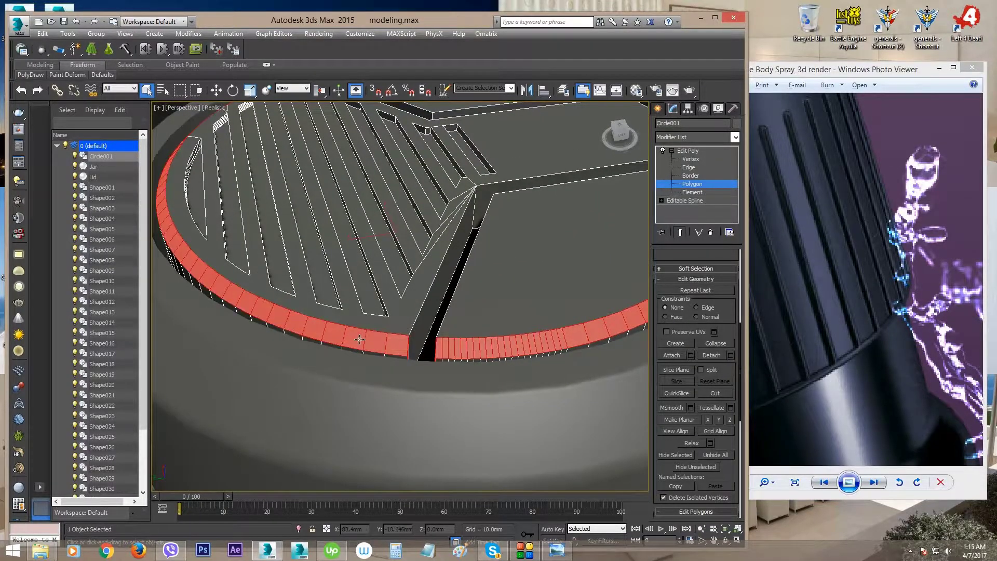
Extend the polygon selection with the bevelled rim row of the middle plain segment
scroll(360, 337, "down", 3)
middle_click_drag(467, 348, 308, 341, "alt")
scroll(309, 341, "up", 2)
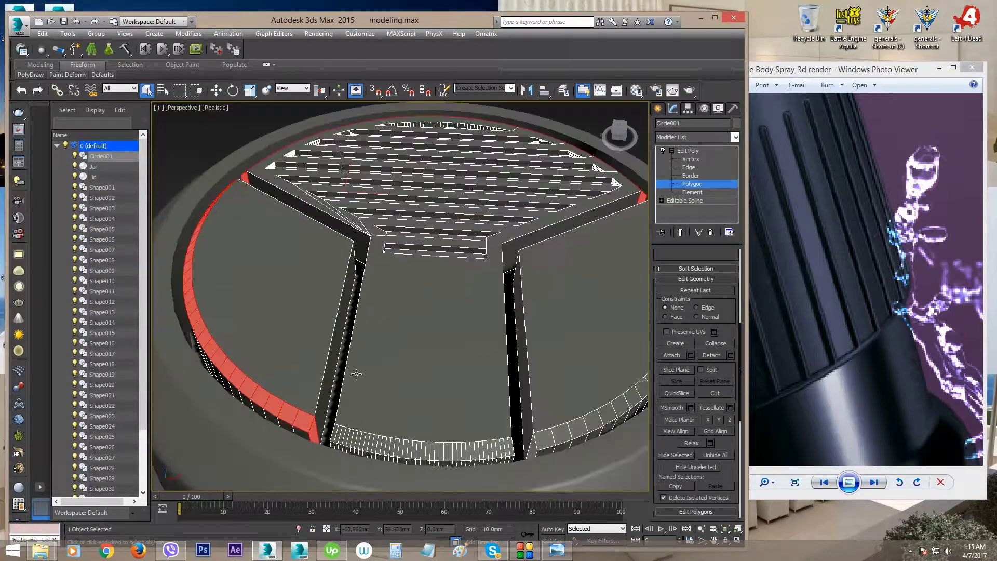
left_click(346, 435, "ctrl")
left_click(351, 436, "shift")
middle_click_drag(429, 429, 447, 394, "alt")
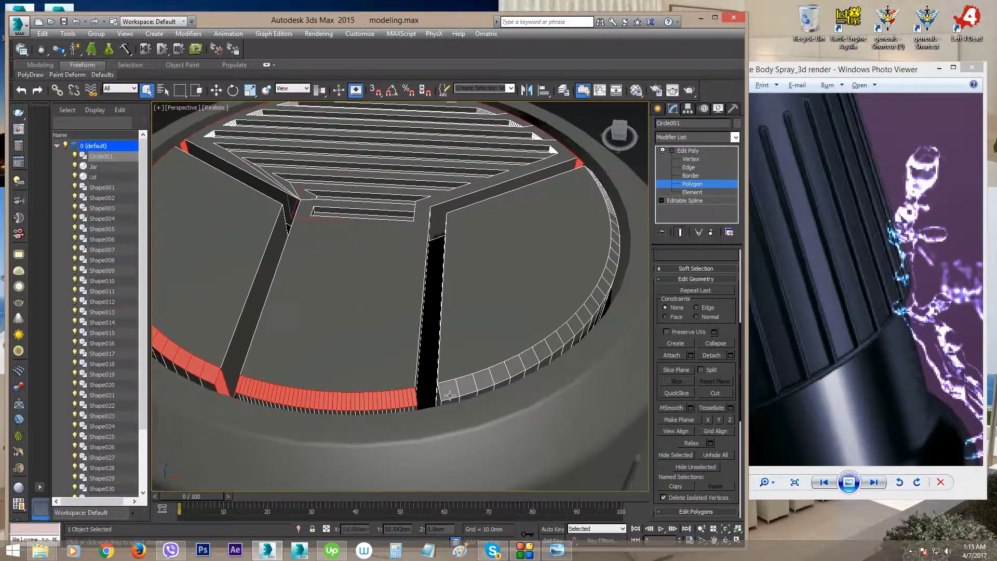
Add the bevelled rim polygons of the remaining plain side segment to the polygon selection
left_click(449, 392, "ctrl")
left_click(462, 390, "shift")
scroll(462, 379, "down", 2)
middle_click_drag(468, 353, 347, 371, "alt")
middle_click_drag(441, 394, 454, 352, "alt")
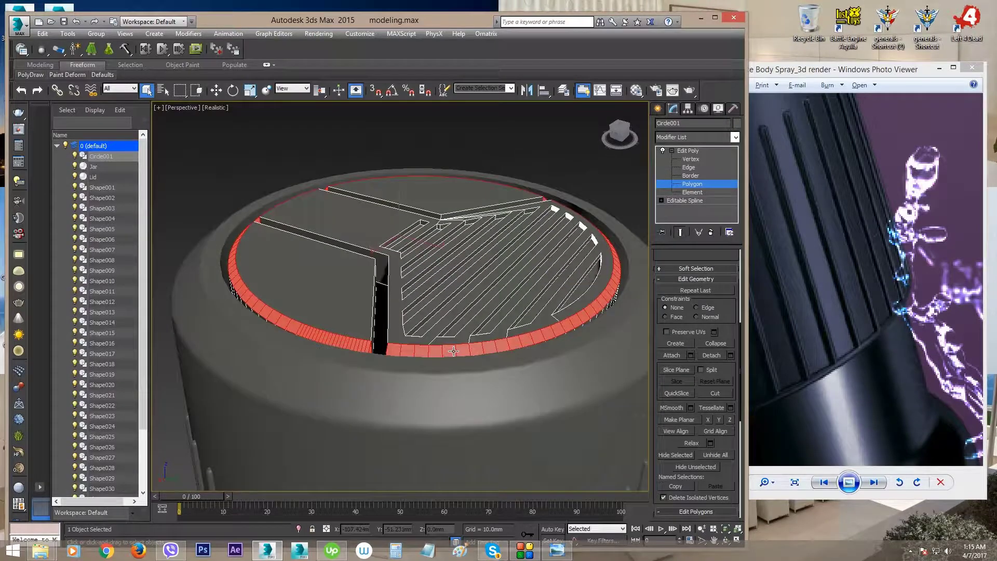
Inspect the polygon selection around the whole disc rim in wireframe from several sides, then return to realistic shading
key("F3")
middle_click_drag(415, 383, 375, 328, "alt")
scroll(376, 328, "up", 3)
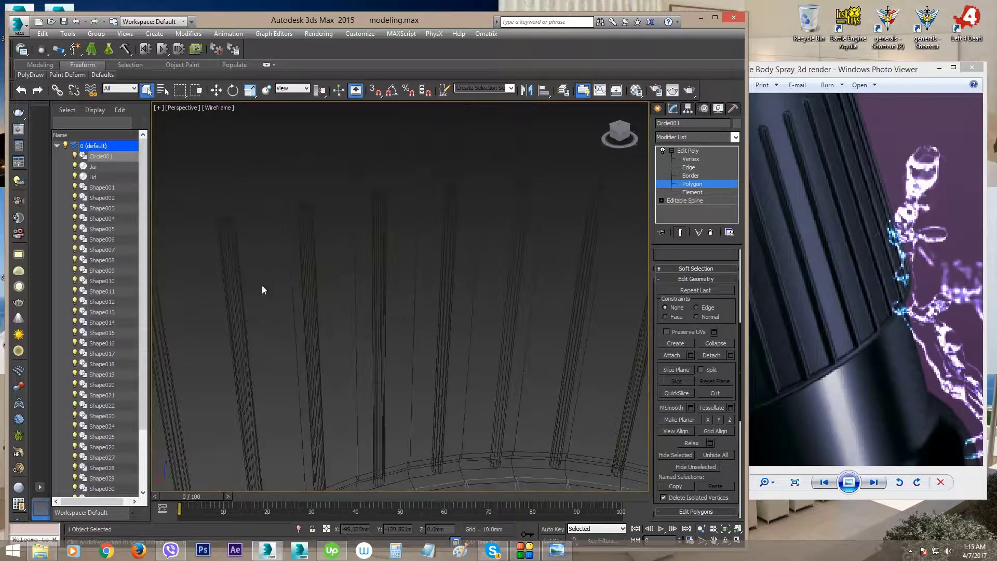
scroll(263, 289, "down", 6)
scroll(279, 296, "up", 5)
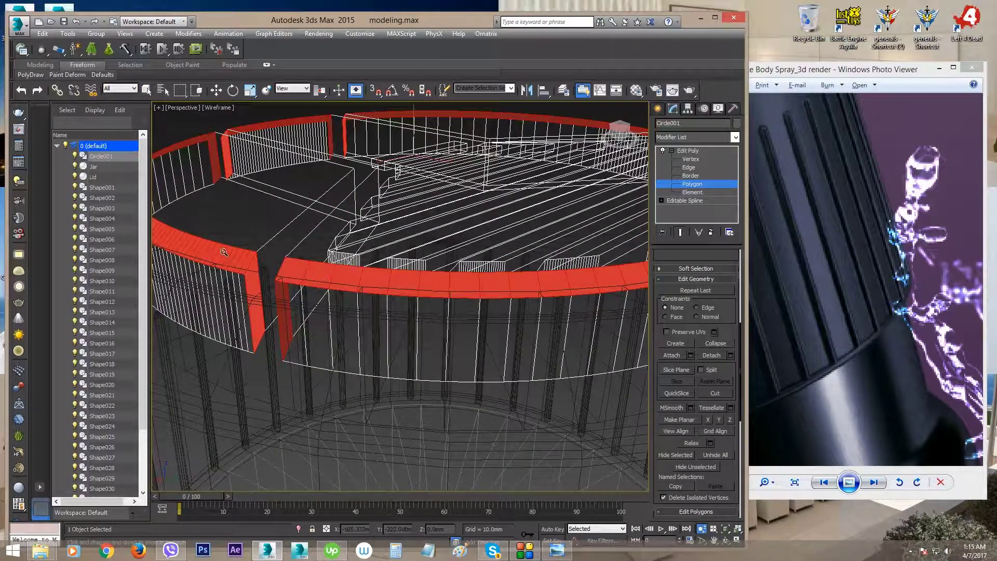
left_click_drag(272, 317, 313, 329)
right_click(313, 329)
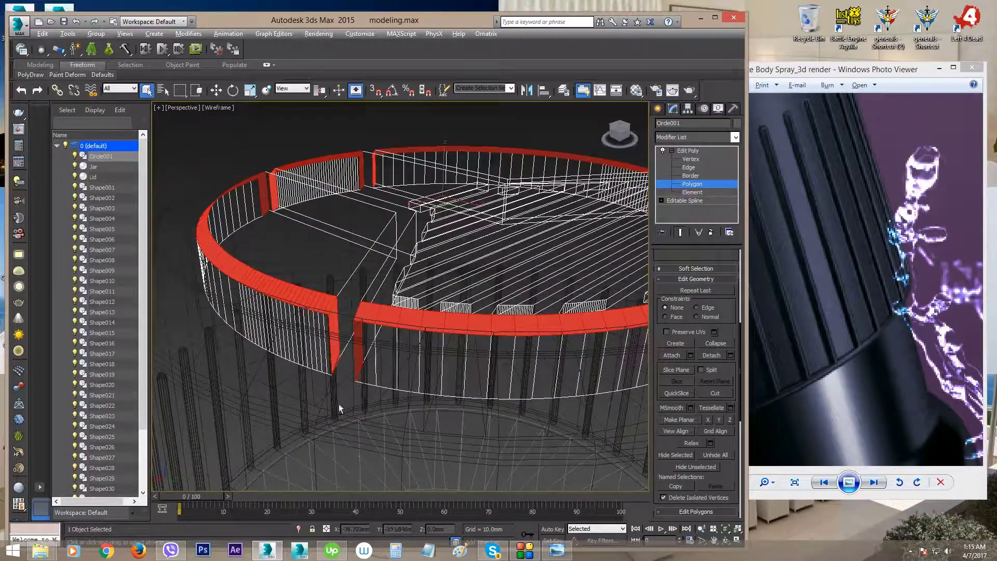
middle_click_drag(353, 388, 401, 329, "alt")
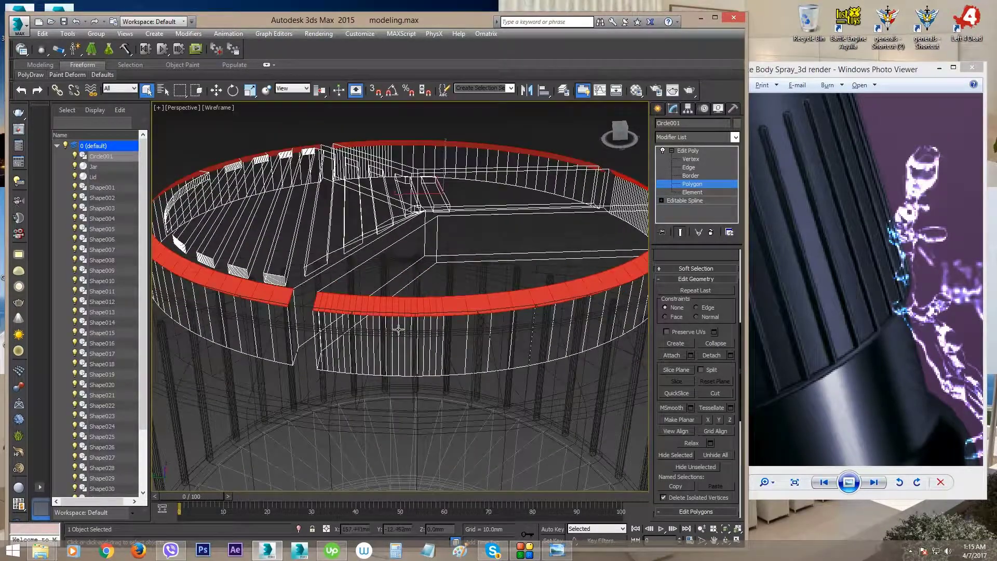
key("F3")
scroll(395, 328, "up", 8)
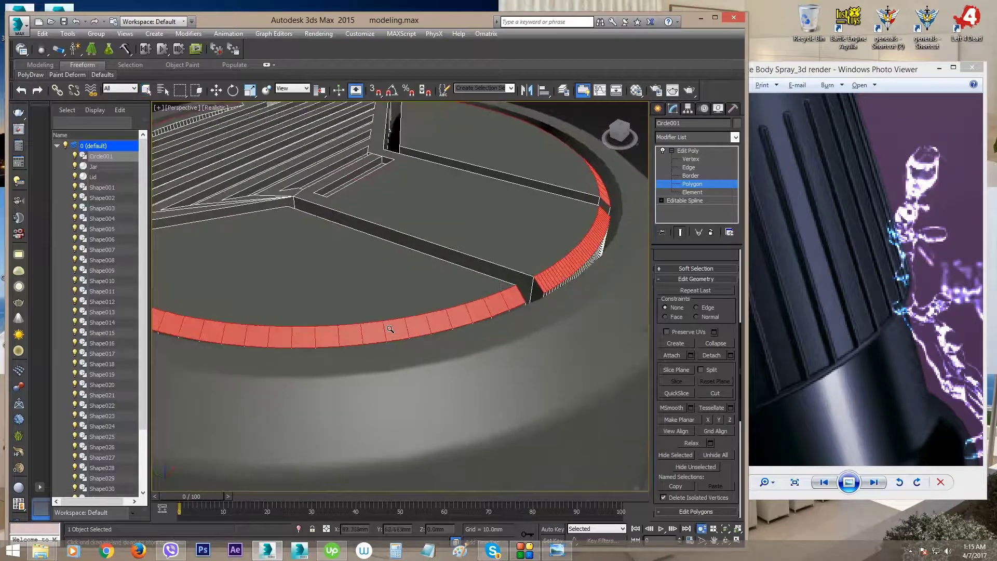
Apply Auto Smooth with a threshold of 45.0 to the selected rim polygons, leave polygon editing and deselect the disc
left_click_drag(390, 329, 401, 315)
scroll(669, 445, "down", 5)
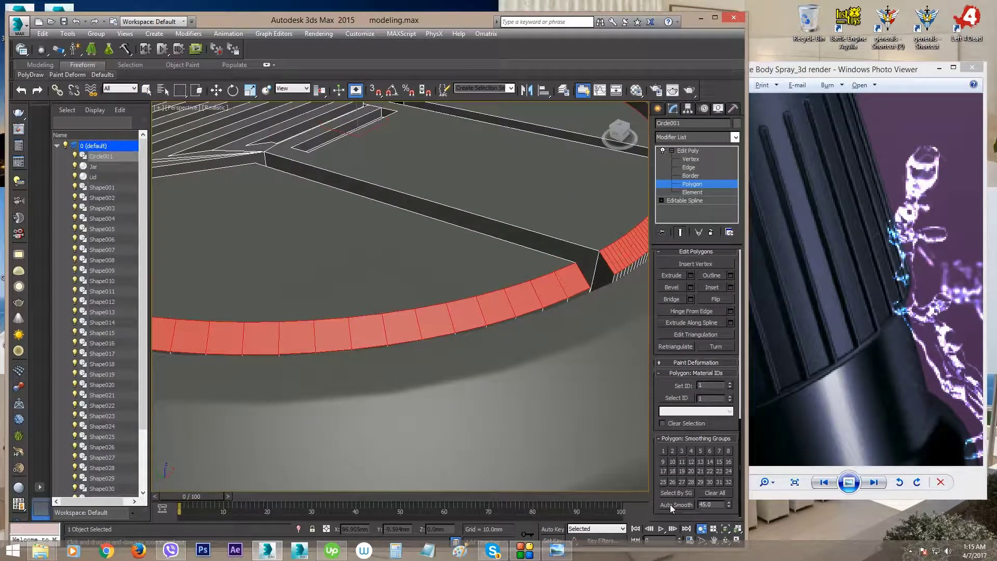
left_click(670, 503)
left_click(685, 185)
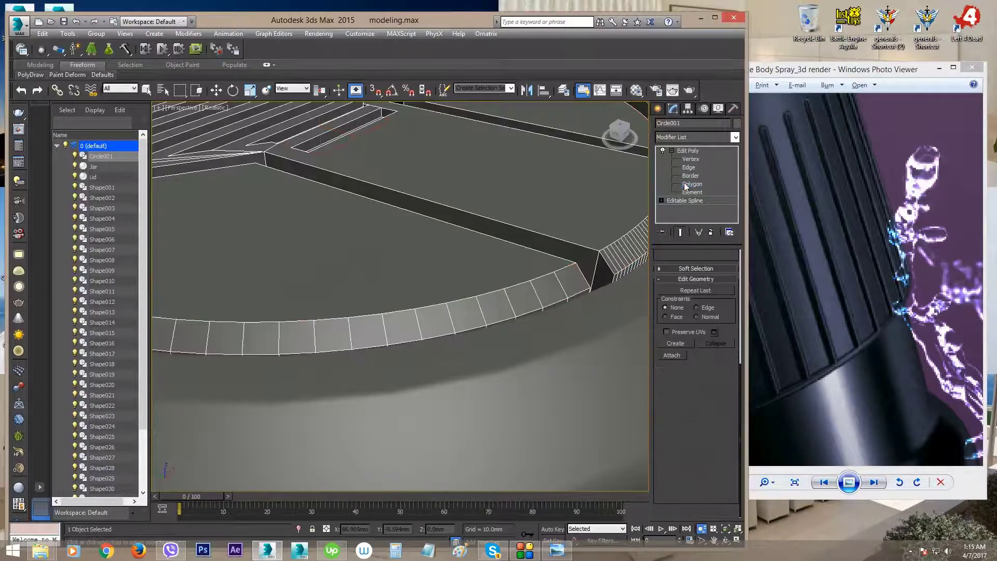
scroll(484, 289, "down", 4)
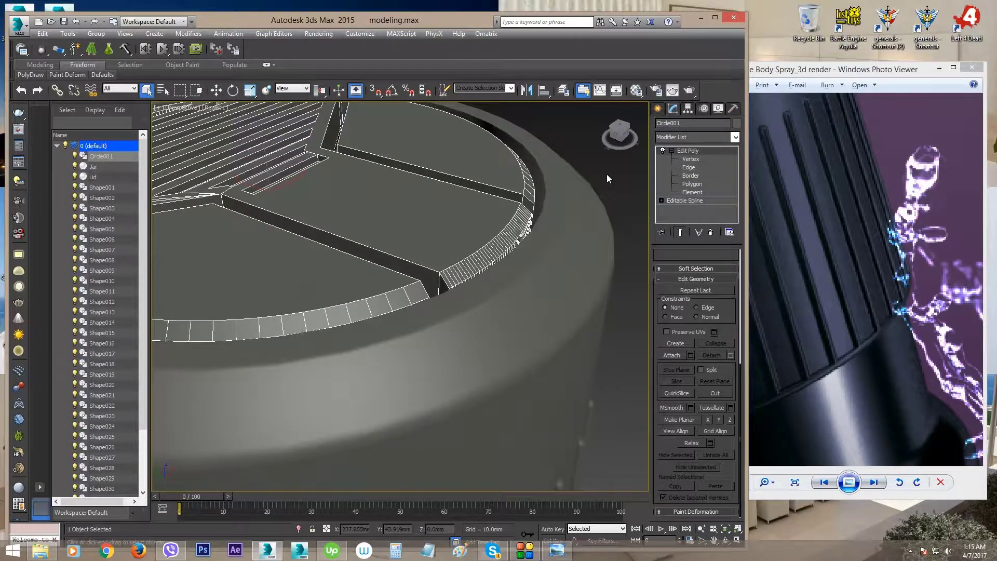
left_click(607, 173)
Examine the shading of the disc's bevelled rim up close, with and without edged faces
middle_click_drag(345, 300, 351, 313, "alt")
scroll(352, 313, "up", 4)
left_click_drag(351, 313, 401, 323)
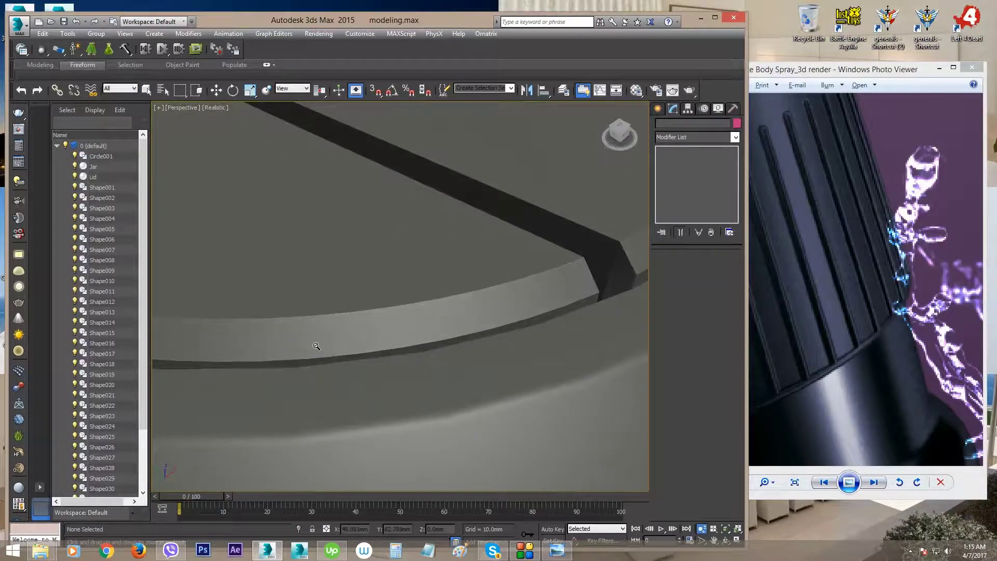
key("F4")
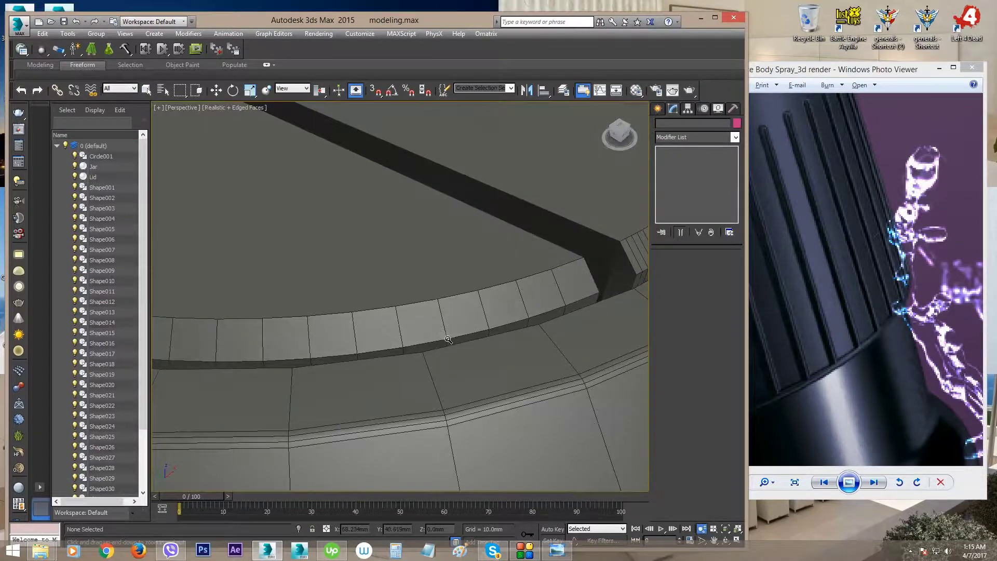
key("F4")
middle_click_drag(448, 340, 436, 381, "alt")
scroll(366, 344, "down", 6)
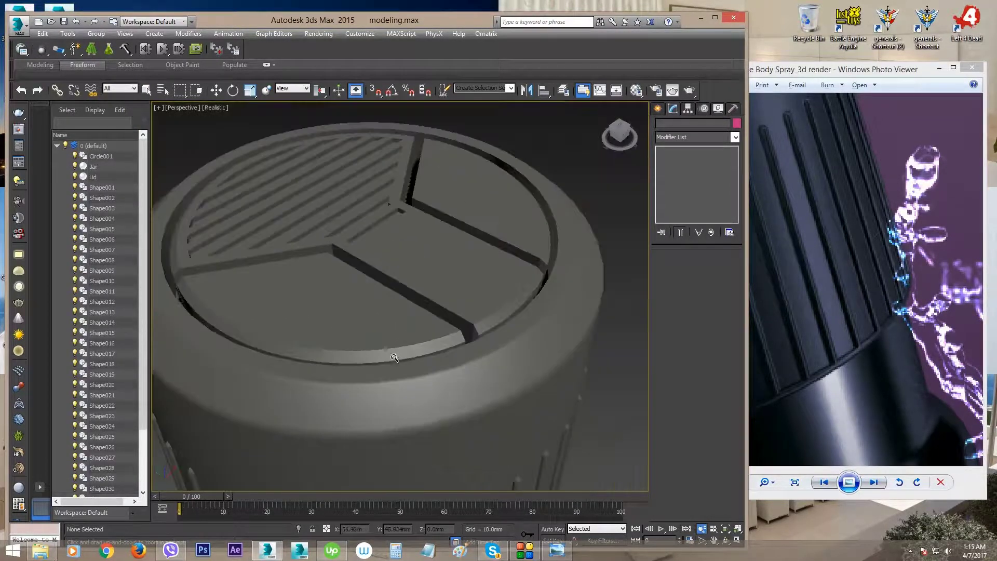
View the whole bottle with its lid and compare it with the lid and neck in the reference render
middle_click_drag(394, 357, 430, 277, "alt")
scroll(405, 356, "down", 5)
scroll(394, 311, "down", 4)
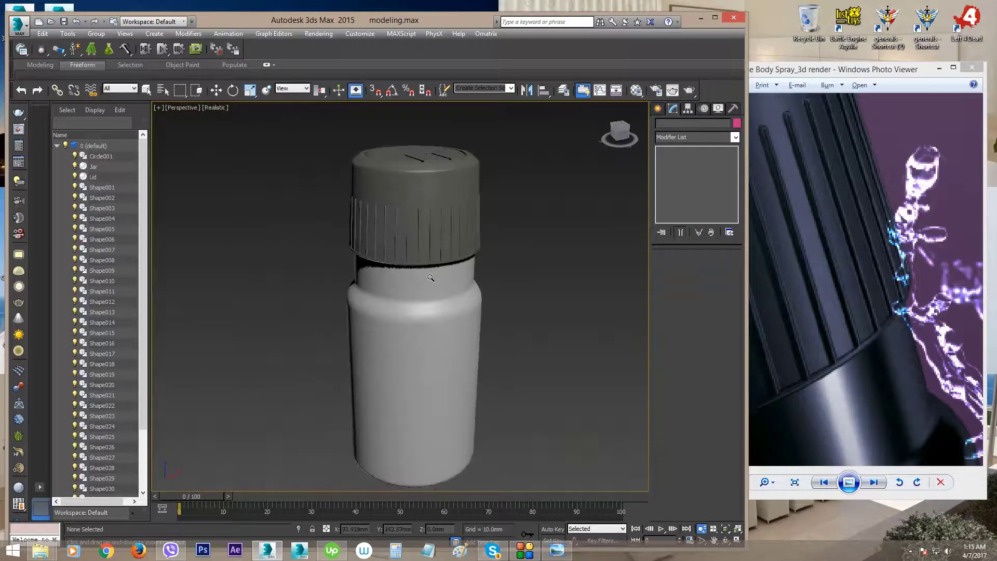
scroll(430, 278, "down", 1)
mouse_move(787, 281)
left_mouse_down()
mouse_move(834, 240)
mouse_move(796, 277)
left_mouse_up()
scroll(796, 277, "down", 3)
scroll(797, 277, "down", 5)
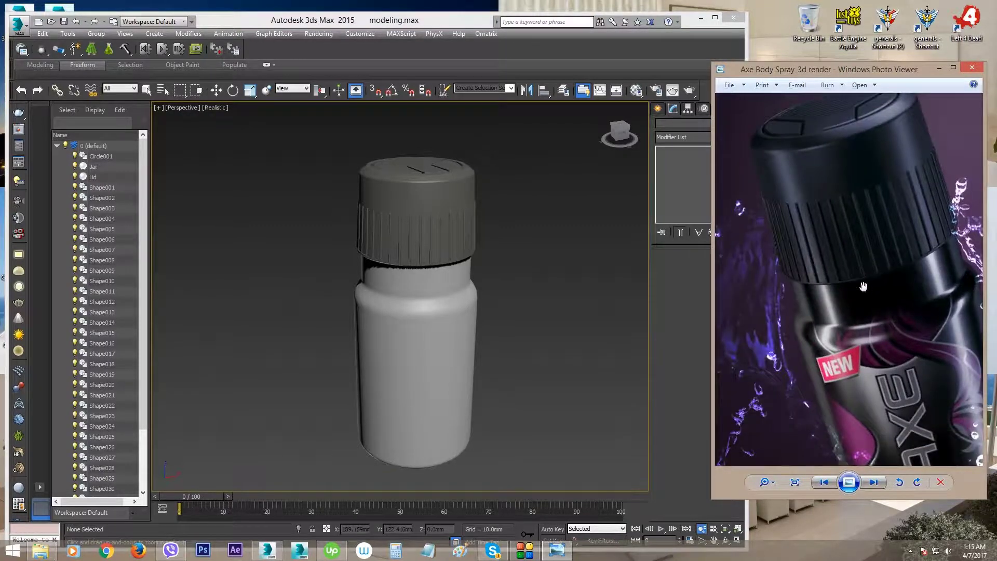